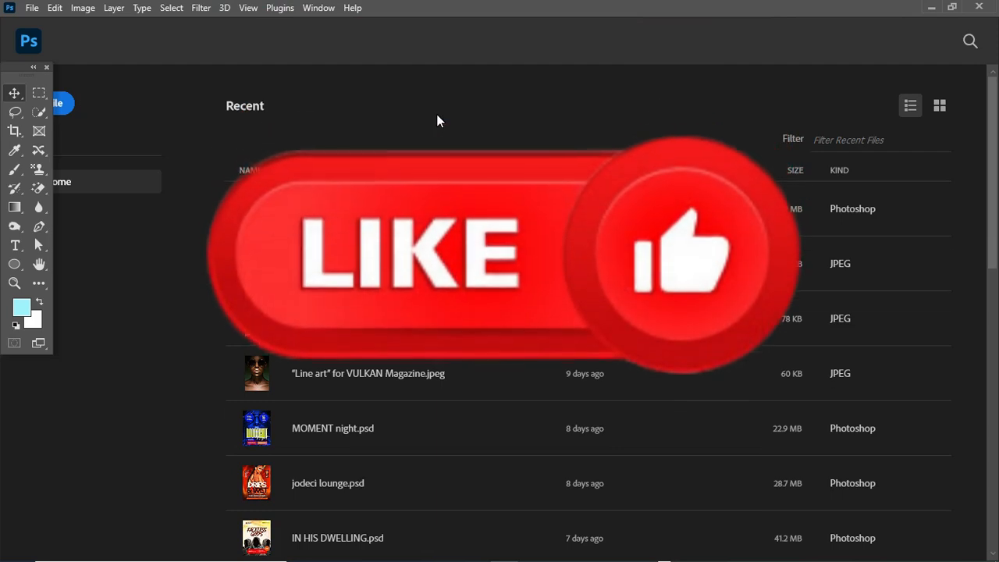
Create a new 1080 x 1350 px portrait document at 300 pixels/inch in RGB Color with a white background.
drag(21, 67, 22, 179)
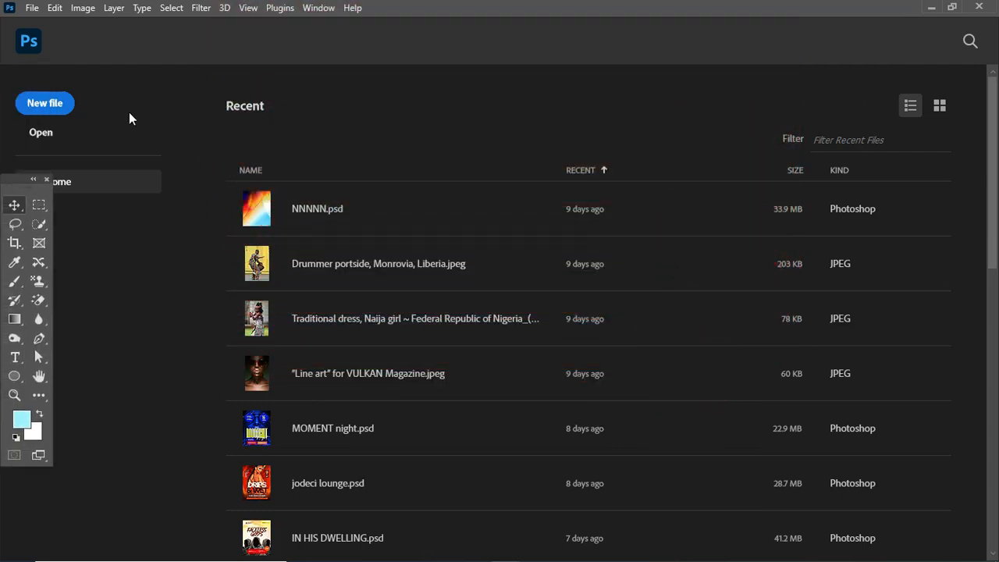
click(62, 103)
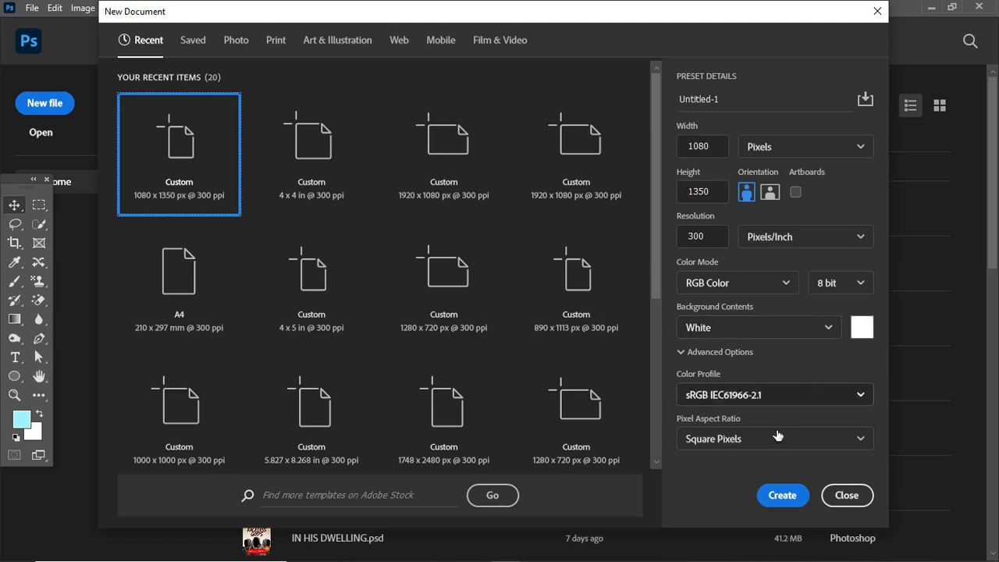
click(782, 495)
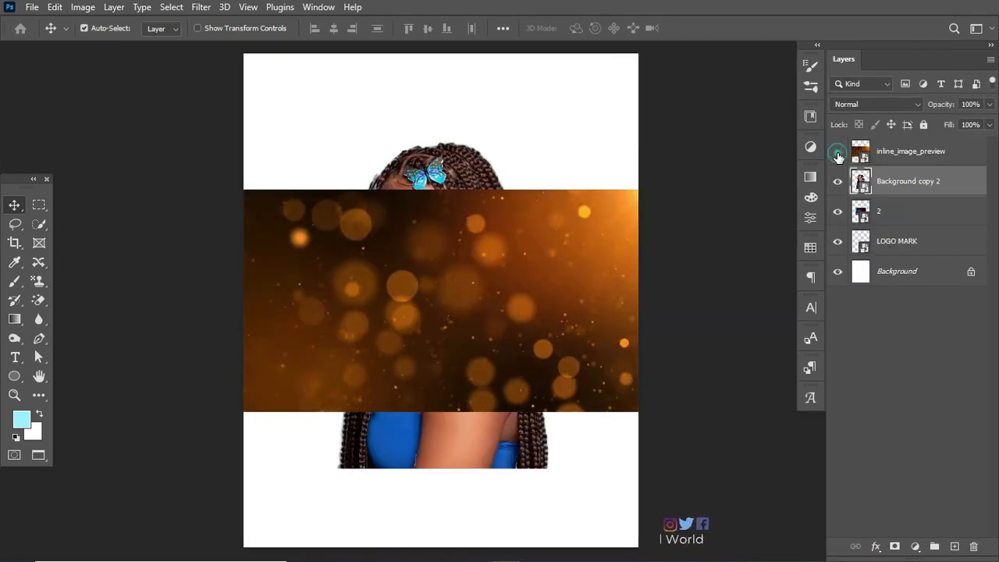
Hide the inline_image_preview, Background copy 2, 2 and LOGO MARK layers.
click(838, 150)
click(837, 181)
click(838, 211)
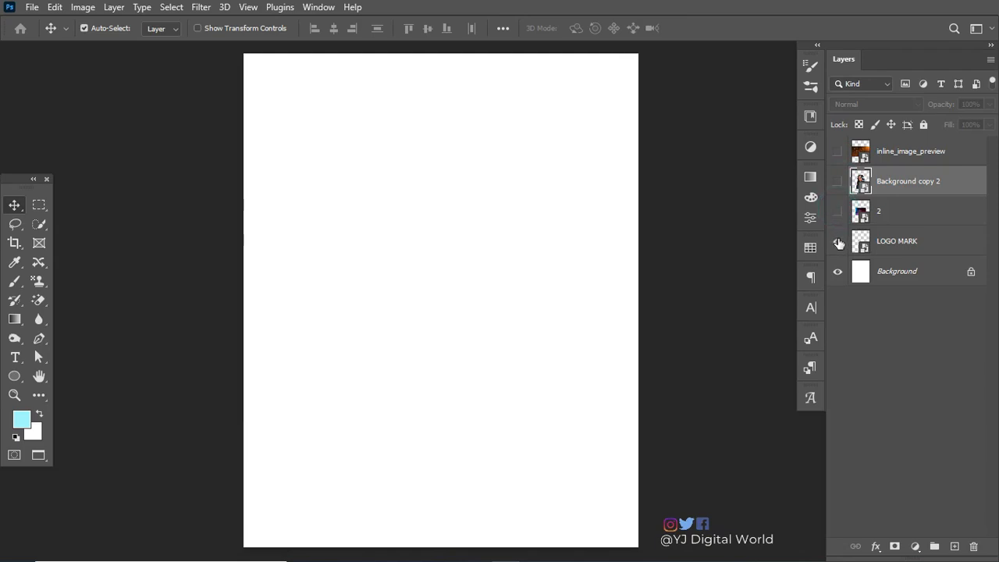
click(839, 244)
Reorder the layers so inline_image_preview sits directly above Background and layer 2 sits between it and LOGO MARK.
click(935, 153)
drag(941, 155, 925, 255)
drag(926, 188, 924, 228)
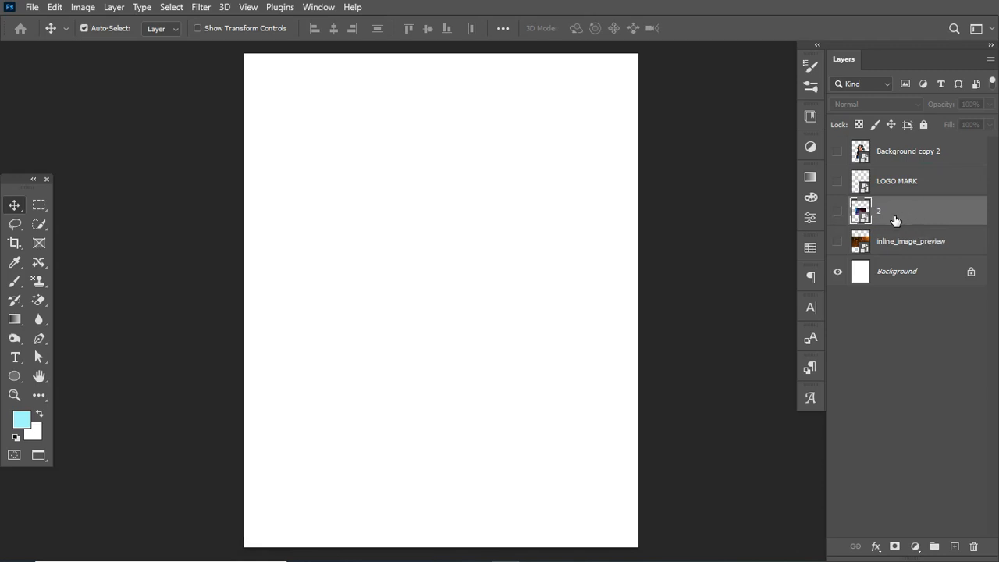
Show and select the inline_image_preview layer, comparing it with layer 2 switched on and off and leaving layer 2 hidden.
click(837, 212)
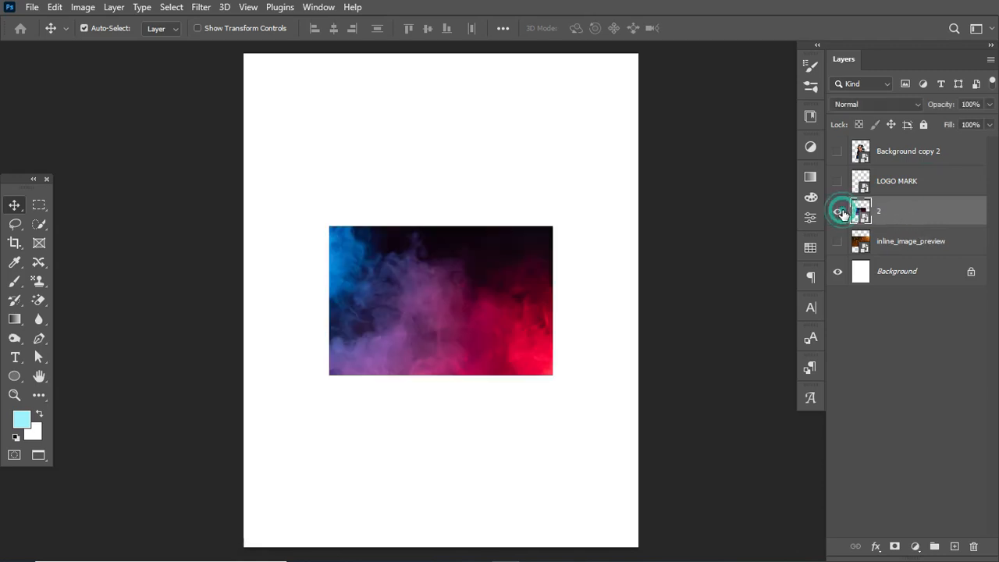
click(838, 241)
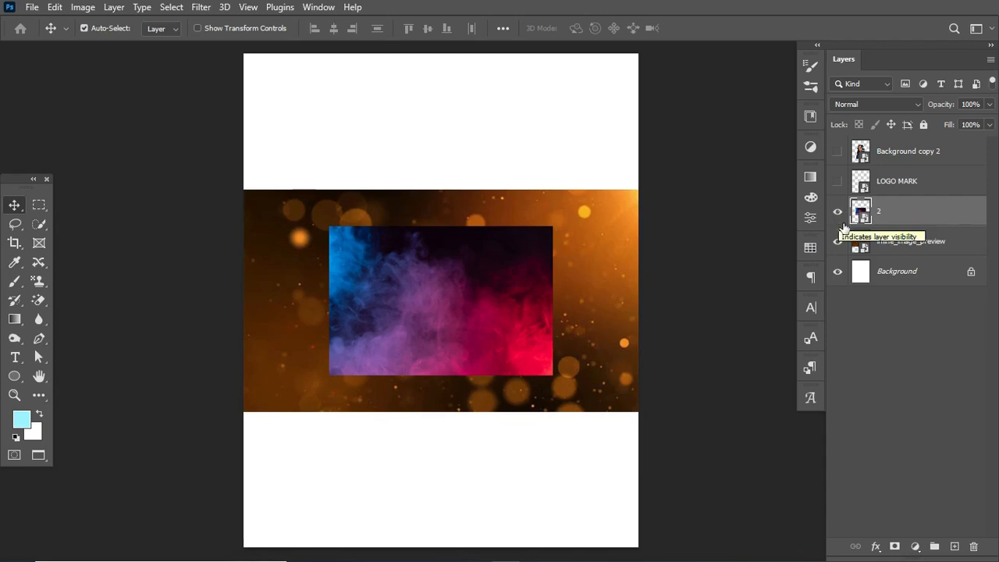
click(837, 213)
click(894, 244)
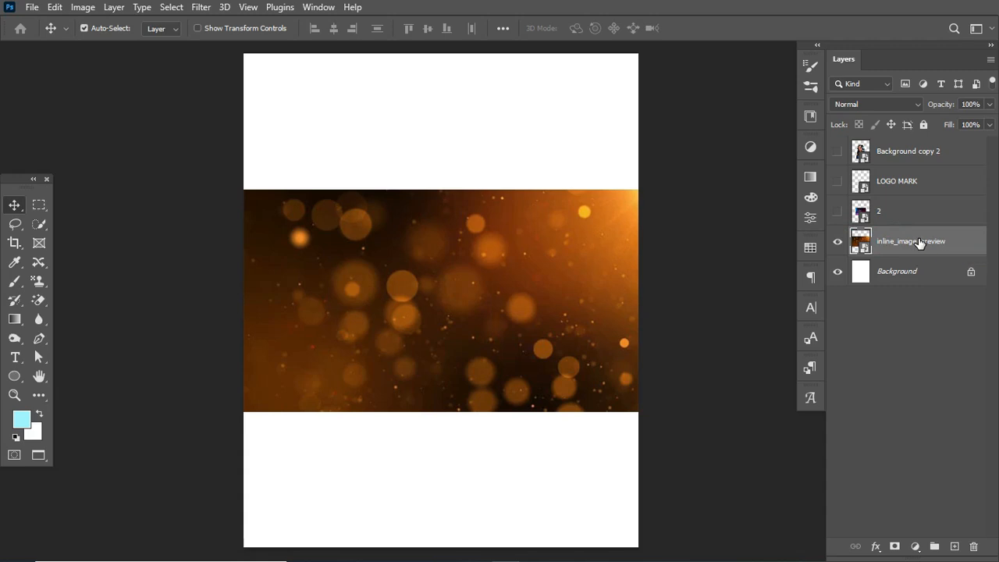
click(837, 212)
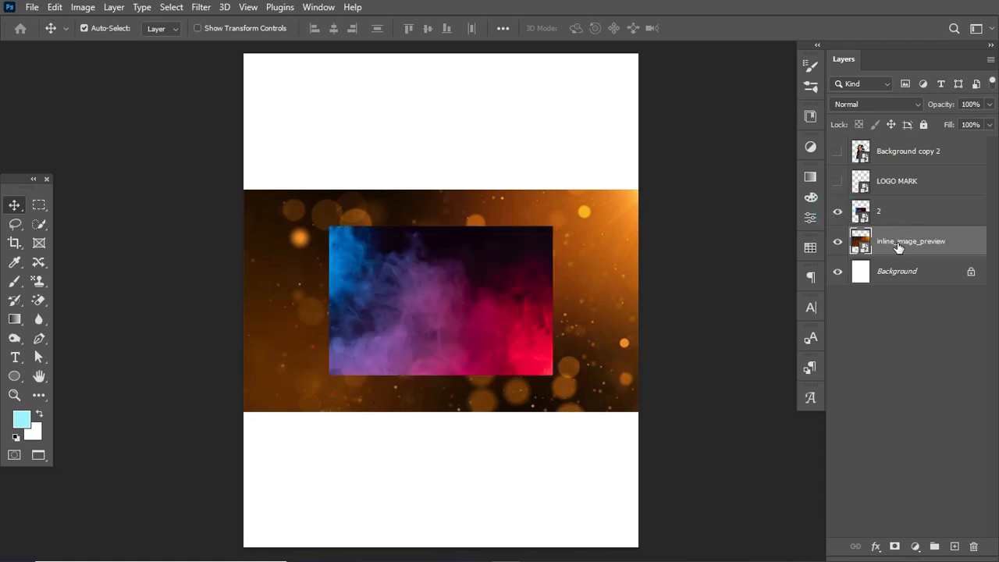
click(838, 212)
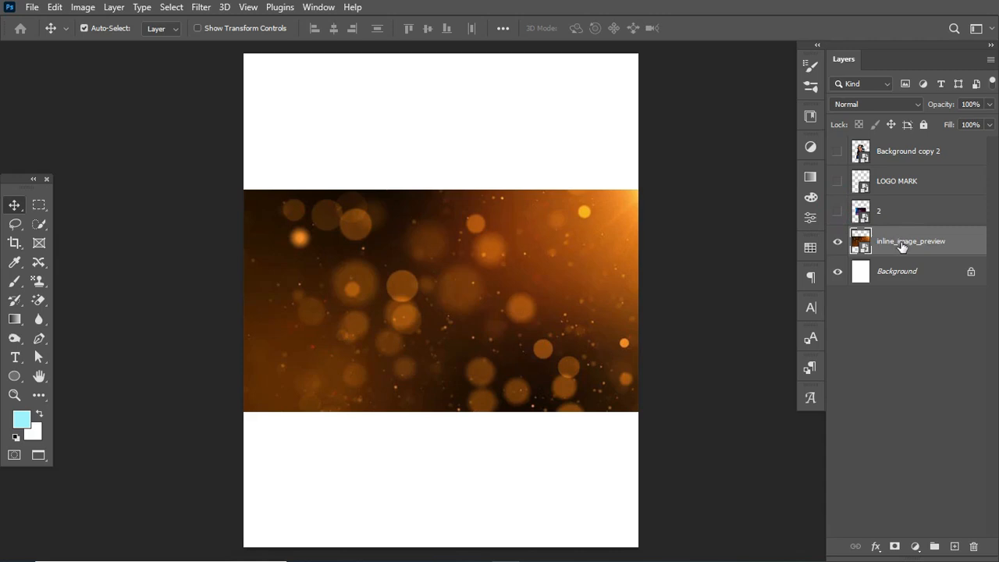
Rotate the inline_image_preview image 90° clockwise and scale it to about 92% so it covers the whole canvas.
key(ctrl+t)
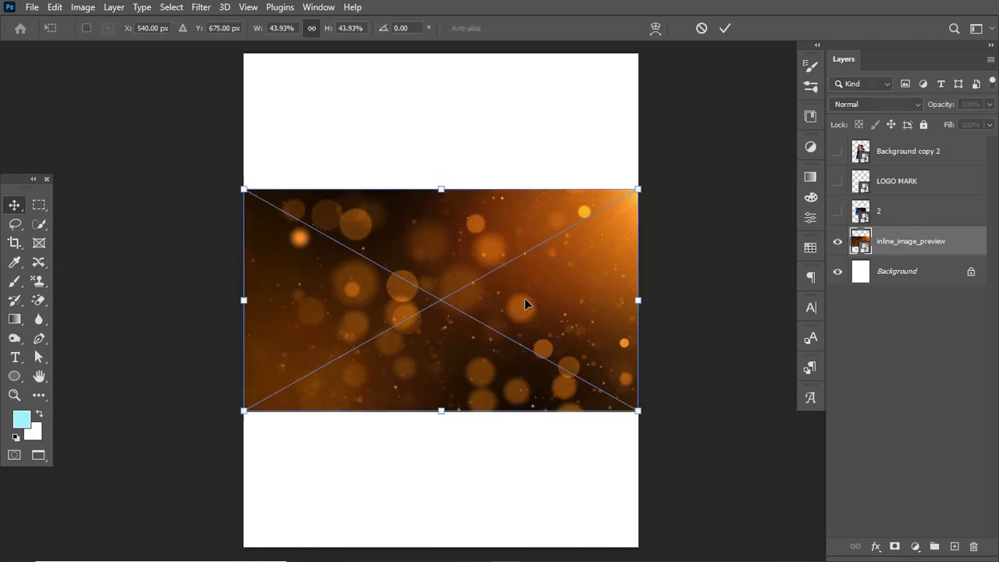
right_click(511, 297)
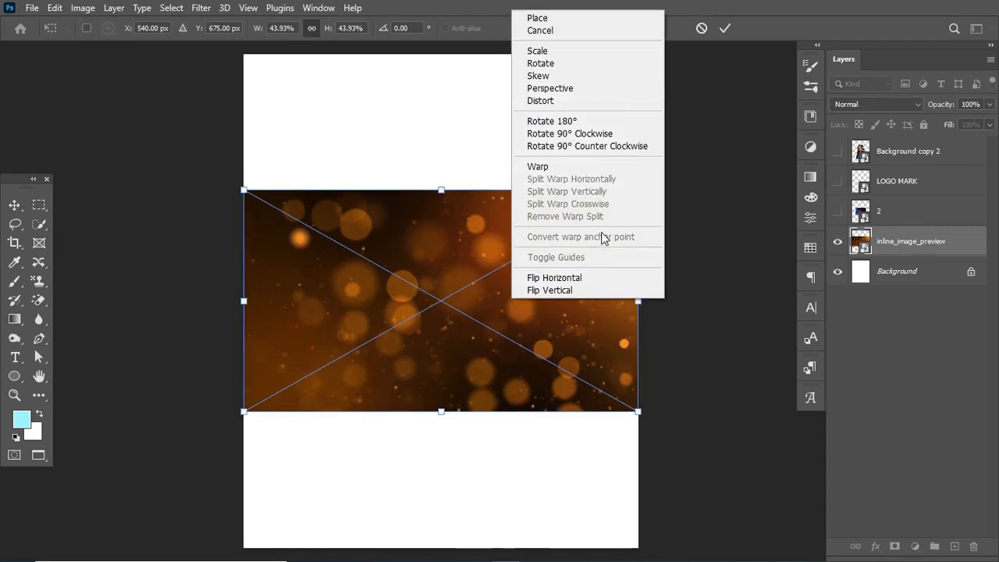
click(605, 139)
drag(550, 302, 671, 321)
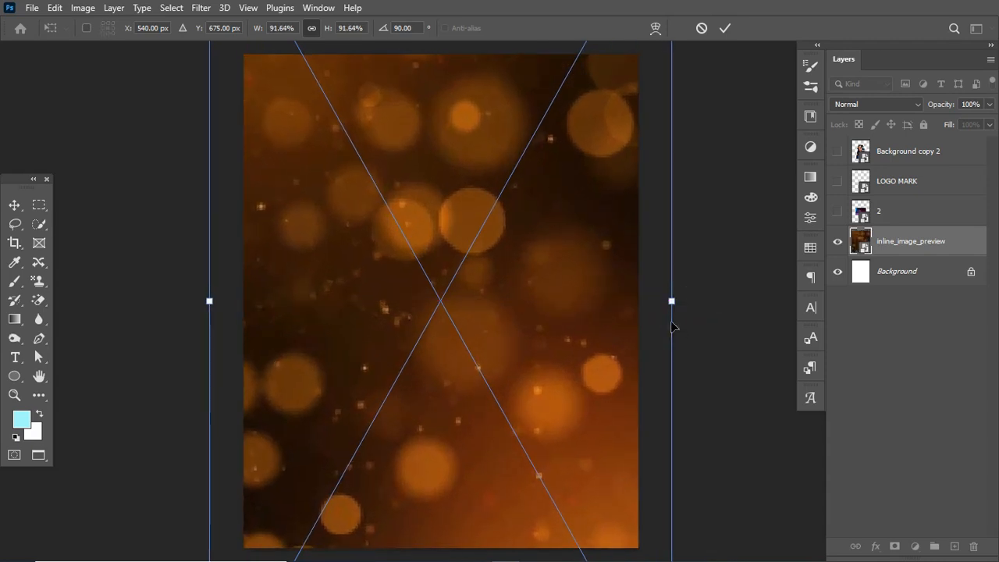
click(725, 29)
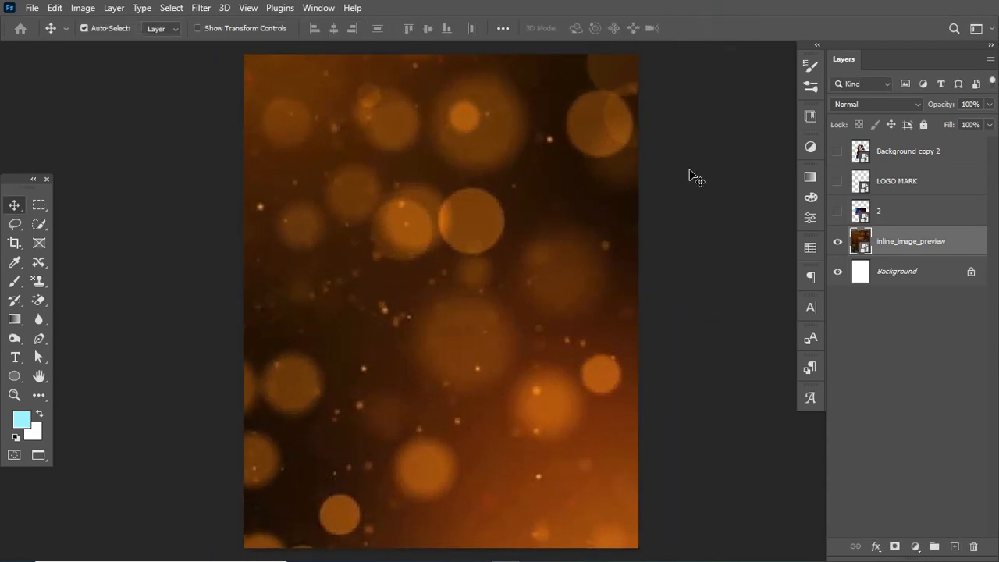
Show layer 2, scale its smoke image to about 347% and shift it slightly down to cover the canvas.
click(836, 211)
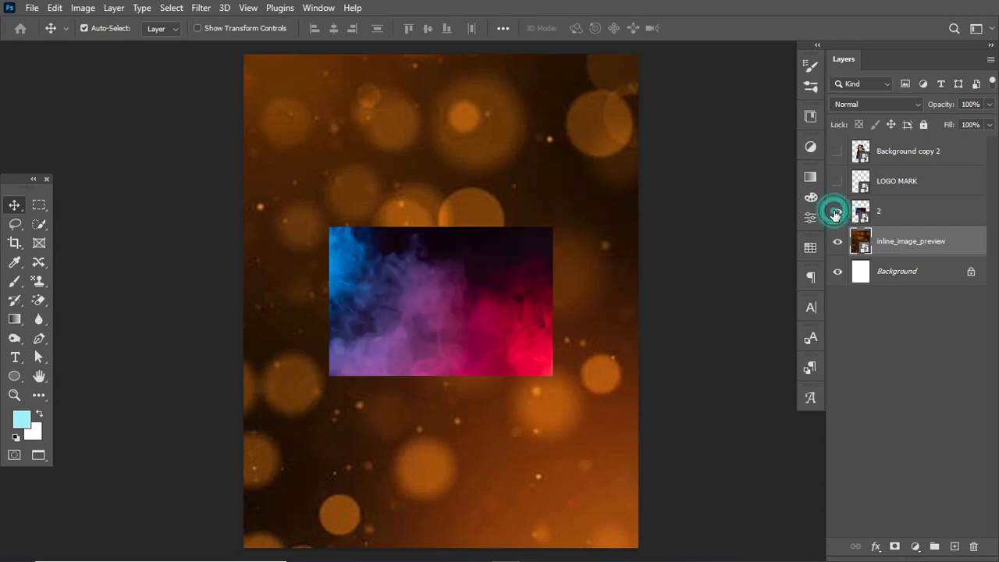
click(919, 218)
key(ctrl+t)
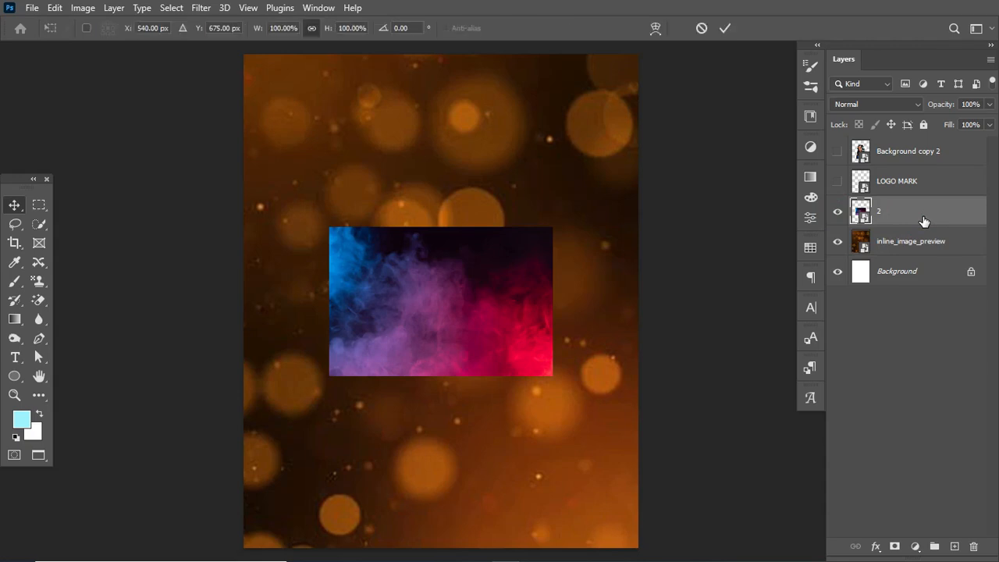
drag(552, 302, 827, 426)
drag(581, 294, 582, 310)
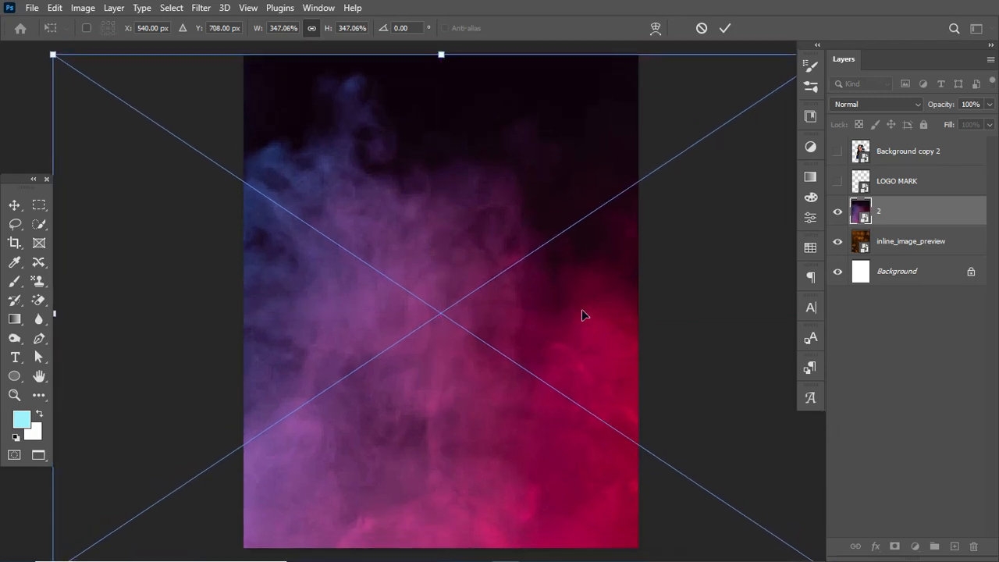
click(725, 29)
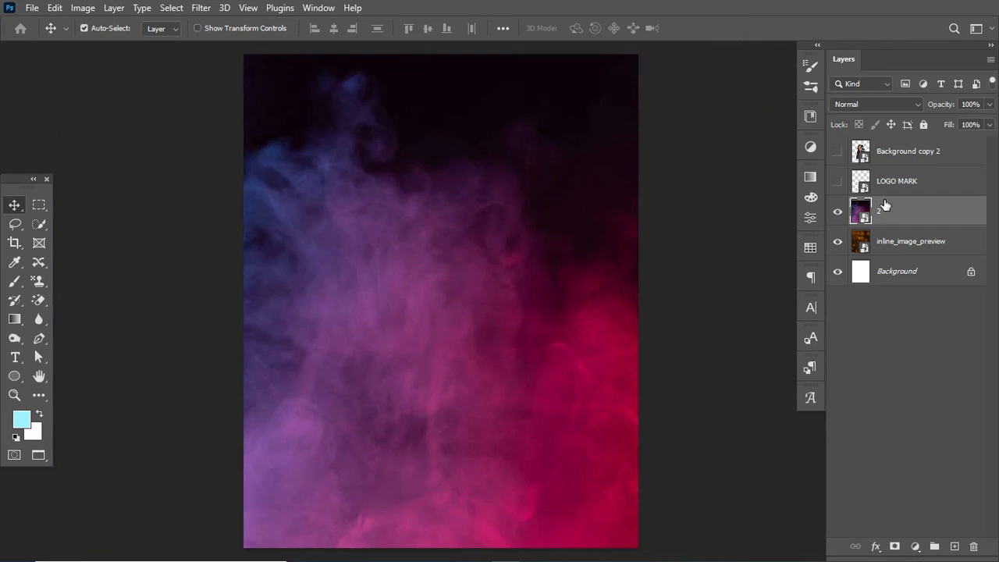
Hide layer 2 and apply a Gaussian Blur with a 52.4 px radius to the inline_image_preview layer.
click(926, 238)
click(838, 211)
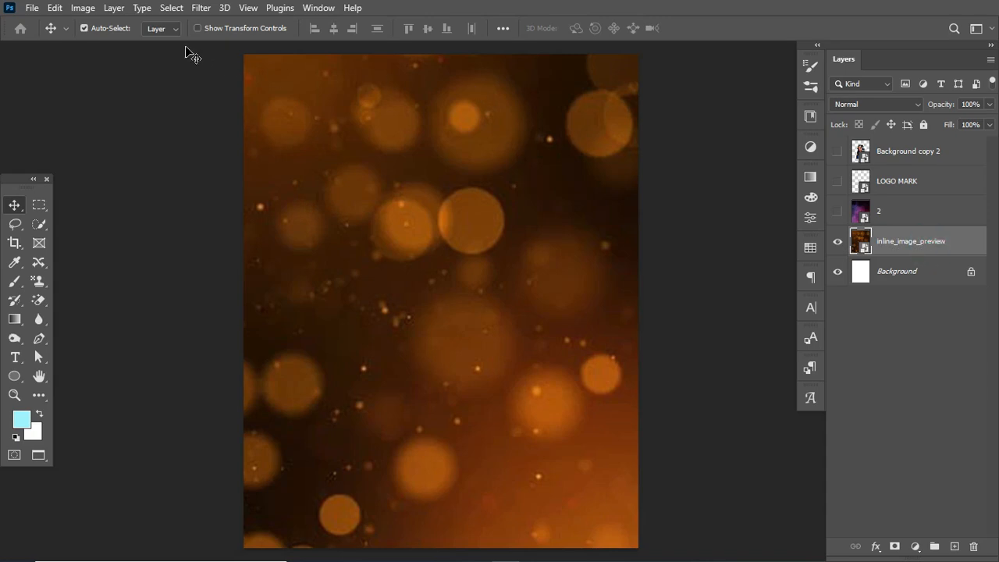
click(200, 8)
mouse_move(316, 204)
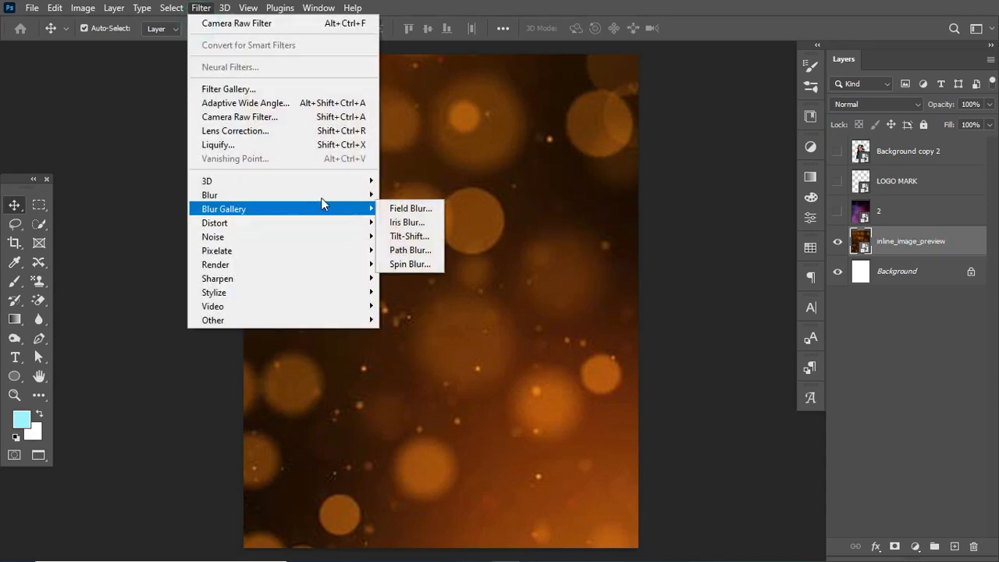
click(412, 252)
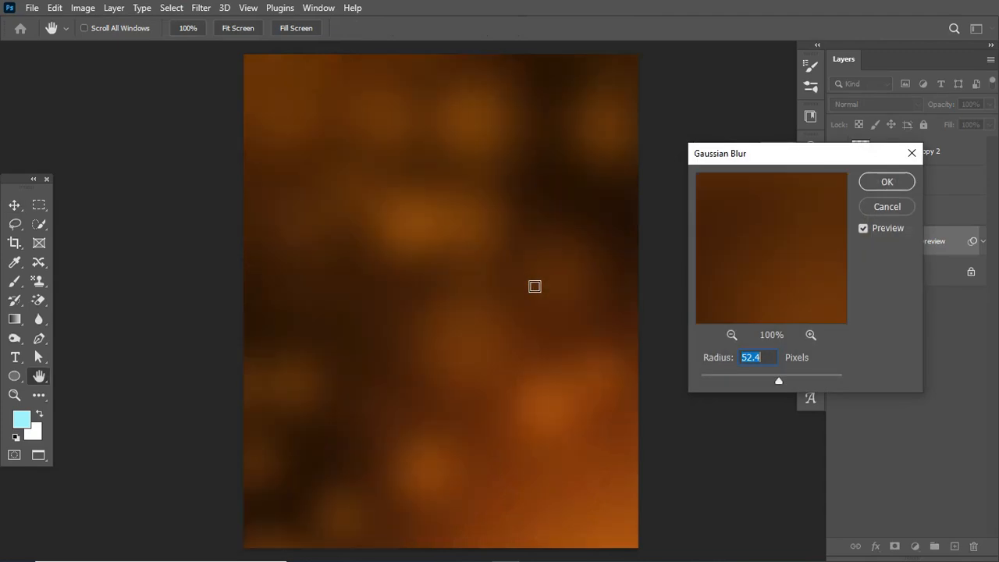
click(762, 357)
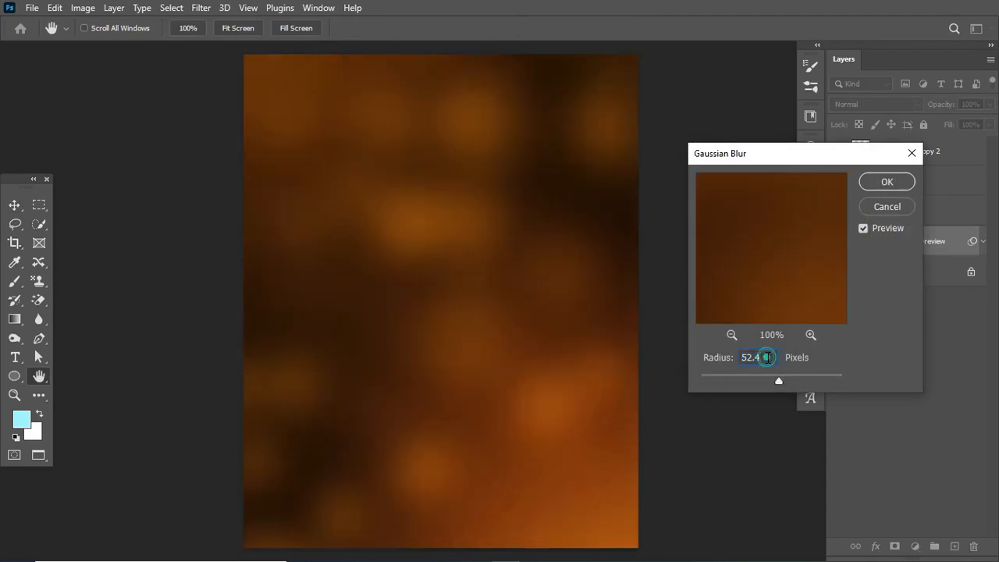
click(883, 185)
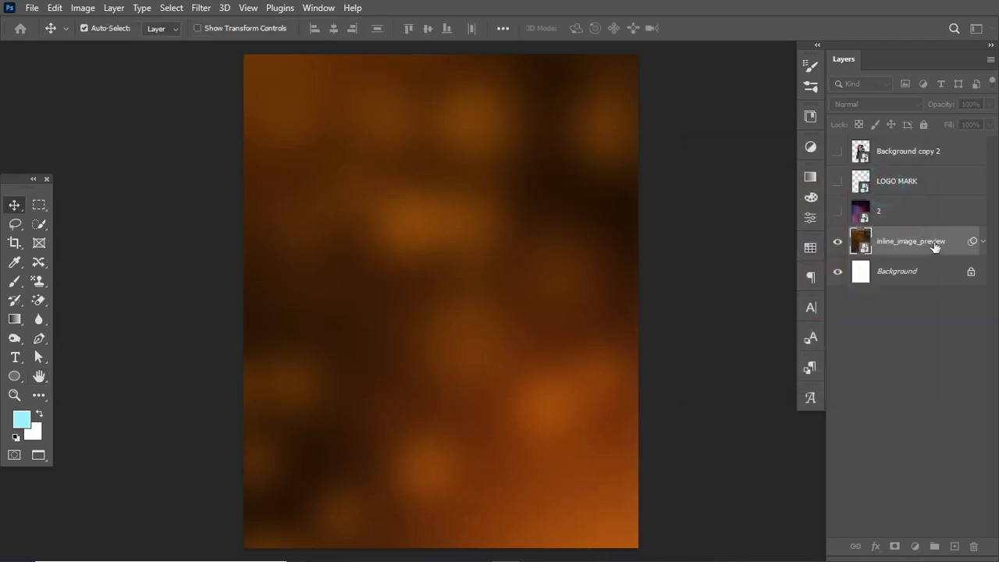
click(982, 241)
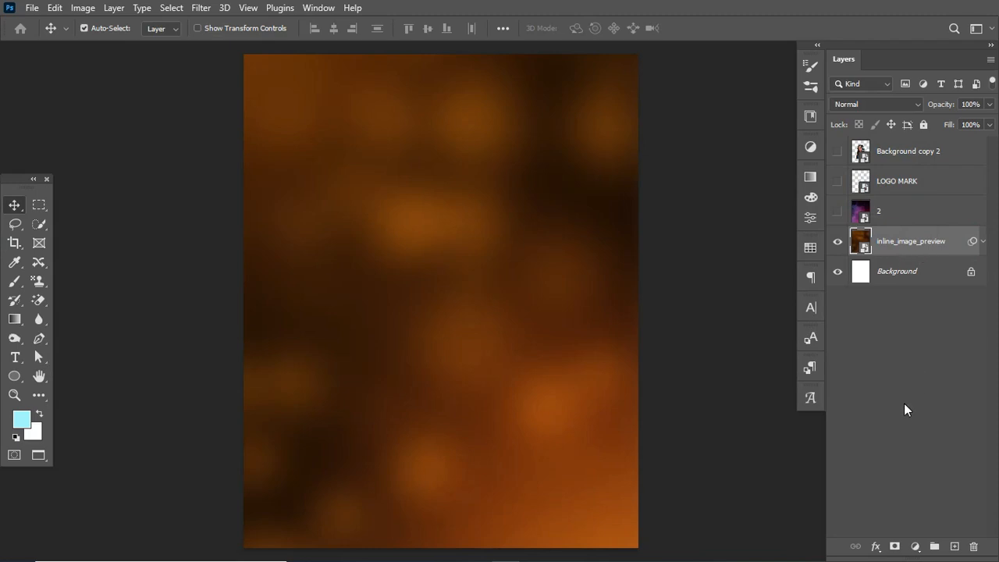
Add a Hue/Saturation adjustment above inline_image_preview with Hue at +180 and show the Background copy 2 portrait against it.
click(915, 546)
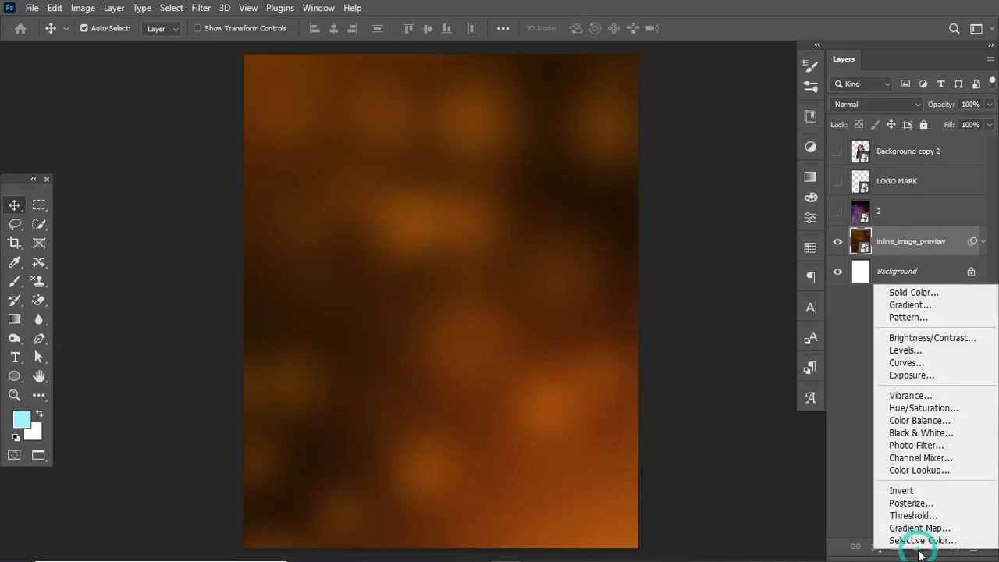
click(924, 407)
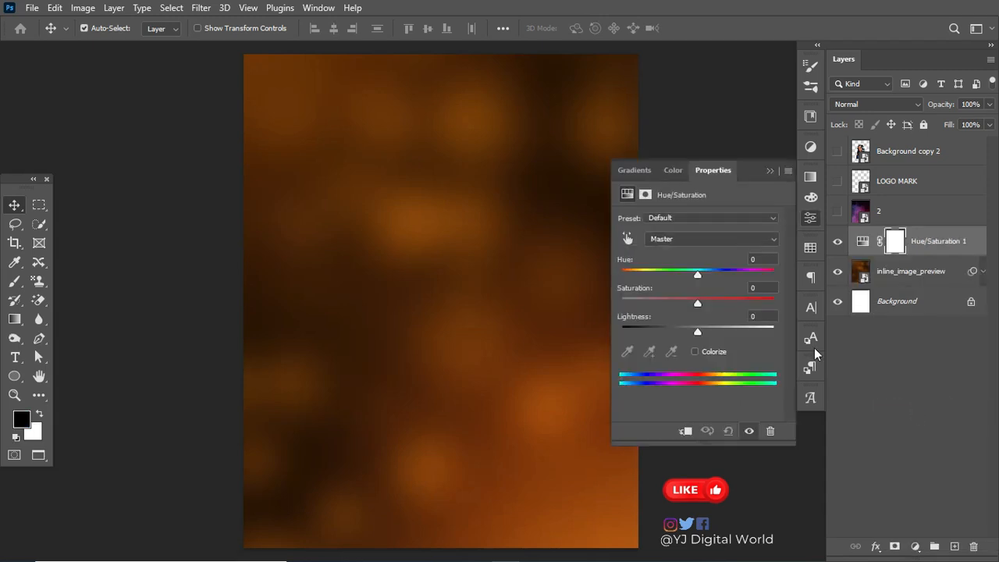
click(696, 274)
drag(696, 274, 780, 276)
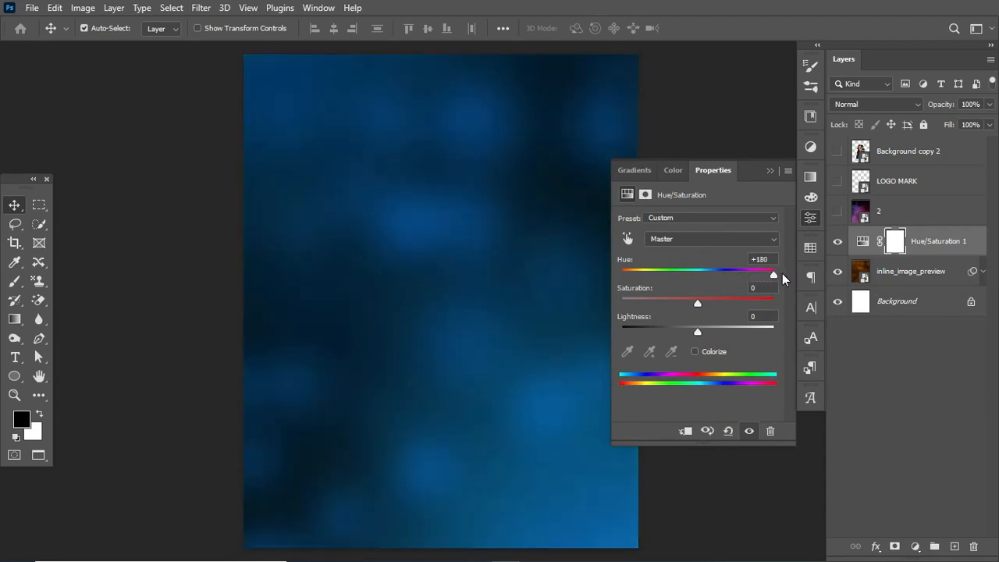
click(838, 150)
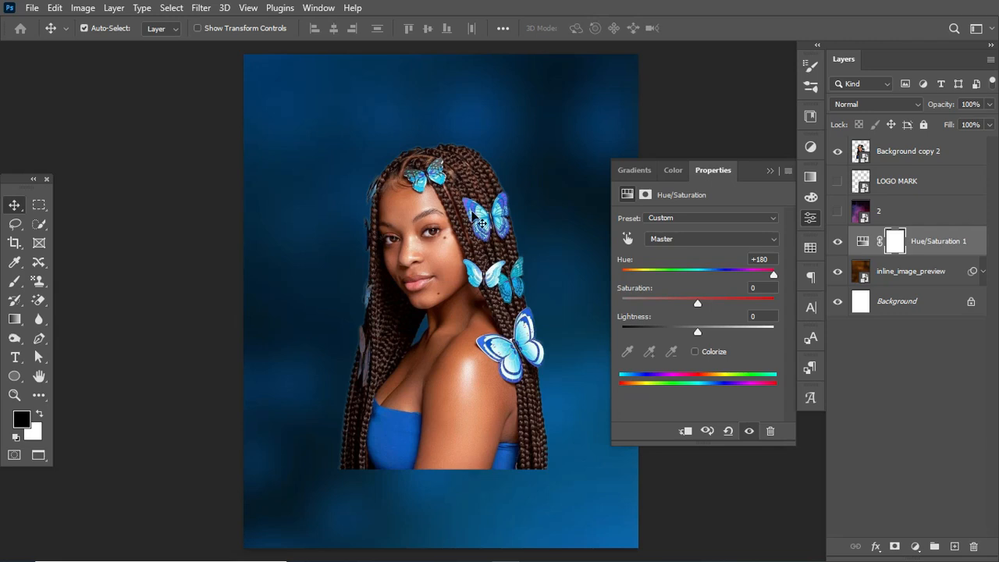
click(770, 170)
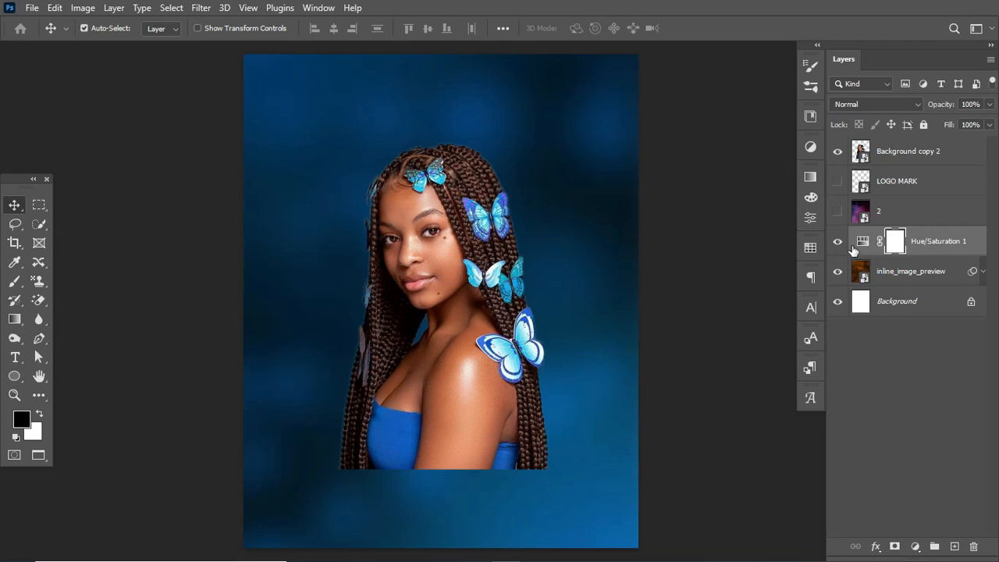
Show the smoke layer 2, hide the Background copy 2 portrait, and set layer 2's blend mode to Color Dodge.
click(838, 212)
click(936, 212)
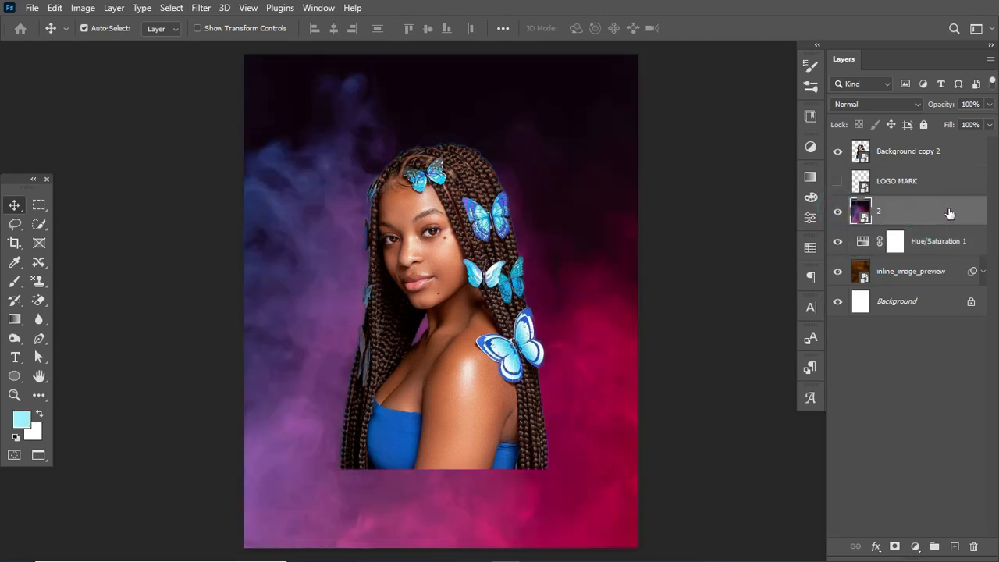
click(837, 151)
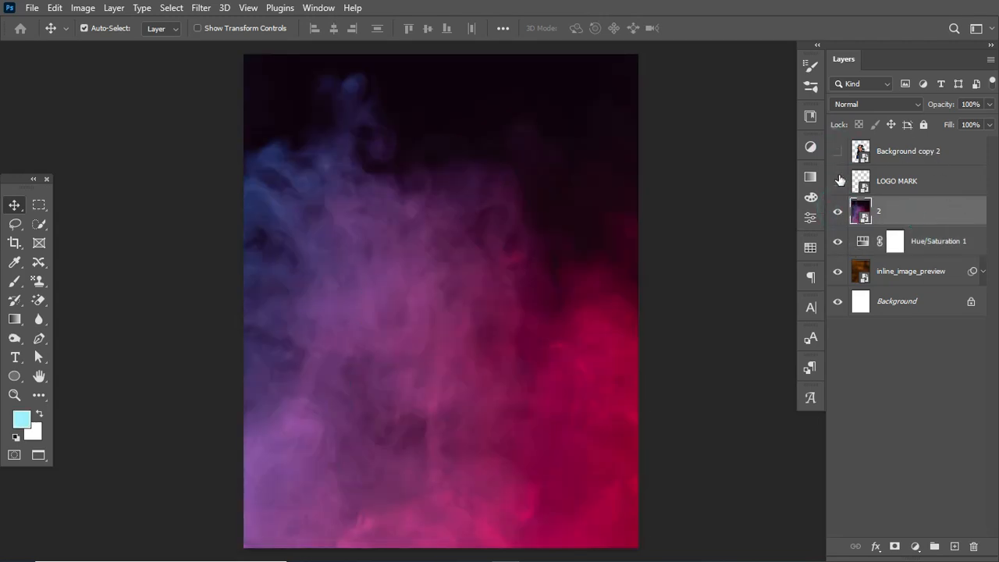
click(884, 101)
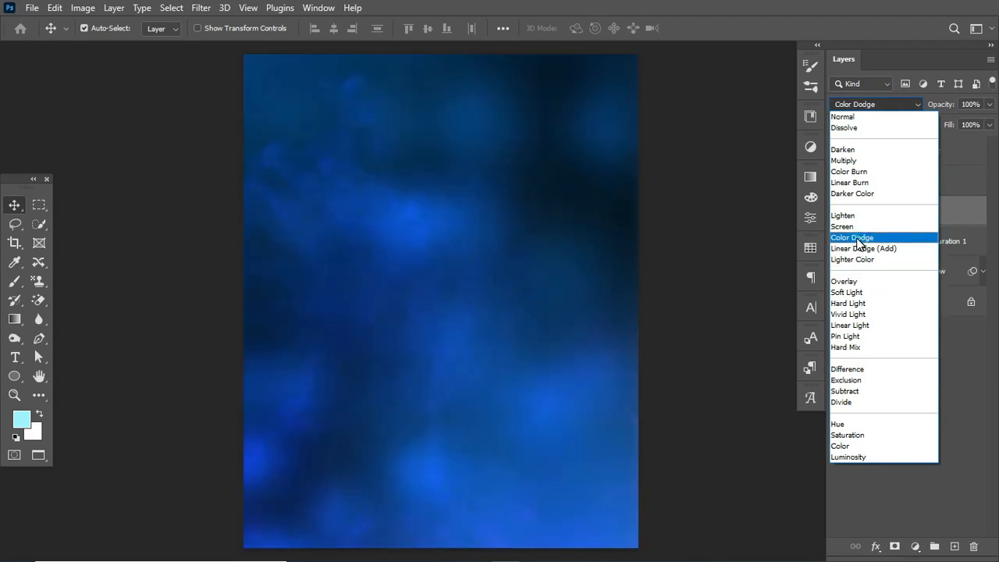
click(857, 237)
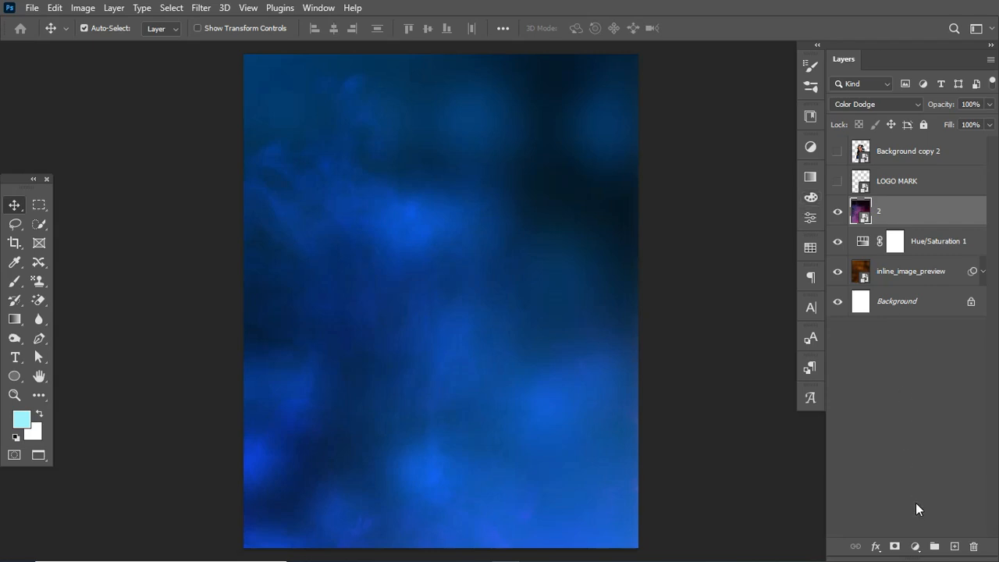
Add an unclipped Curves adjustment above layer 2 and brighten its RGB curve with a point at input 85, output 222.
click(914, 548)
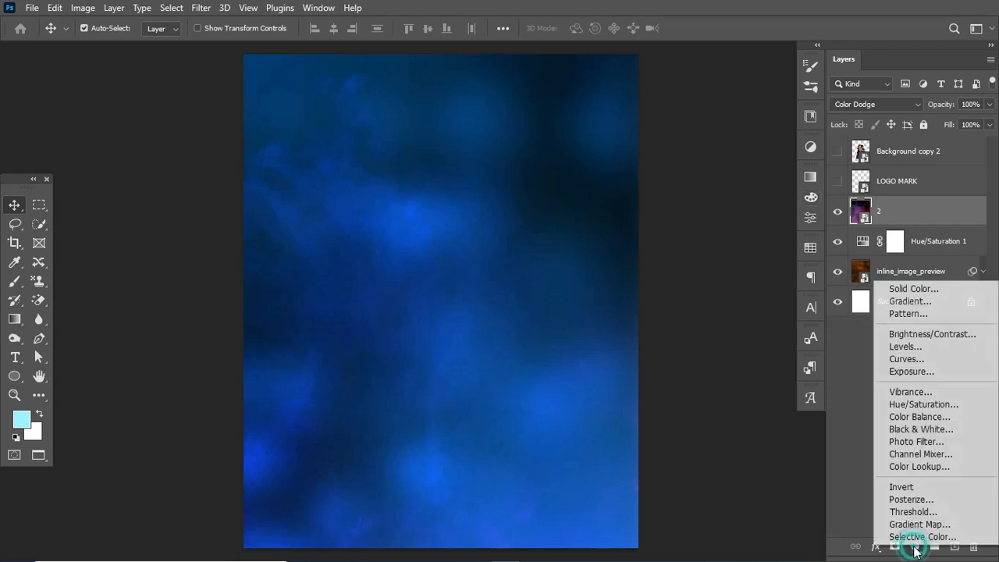
click(911, 359)
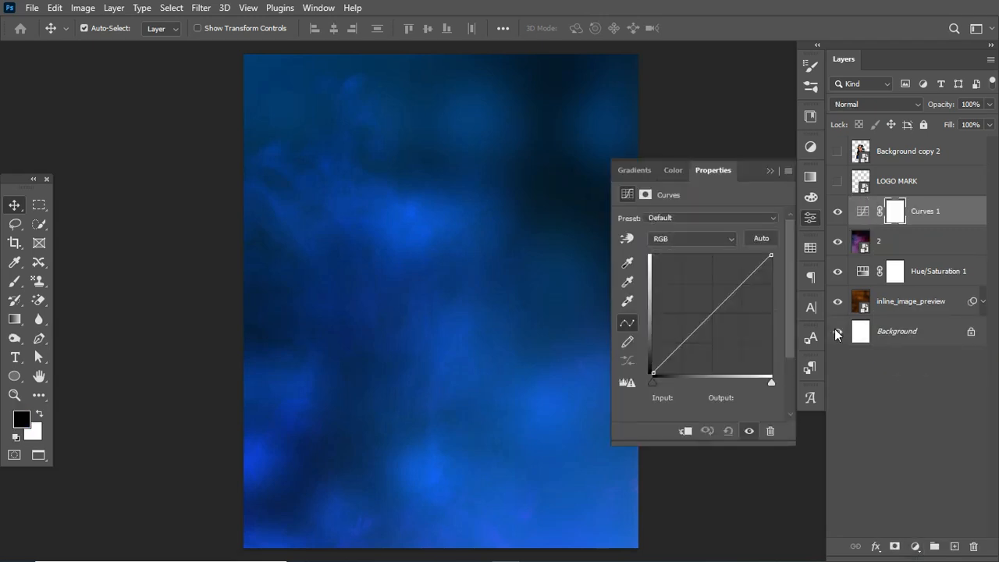
click(686, 431)
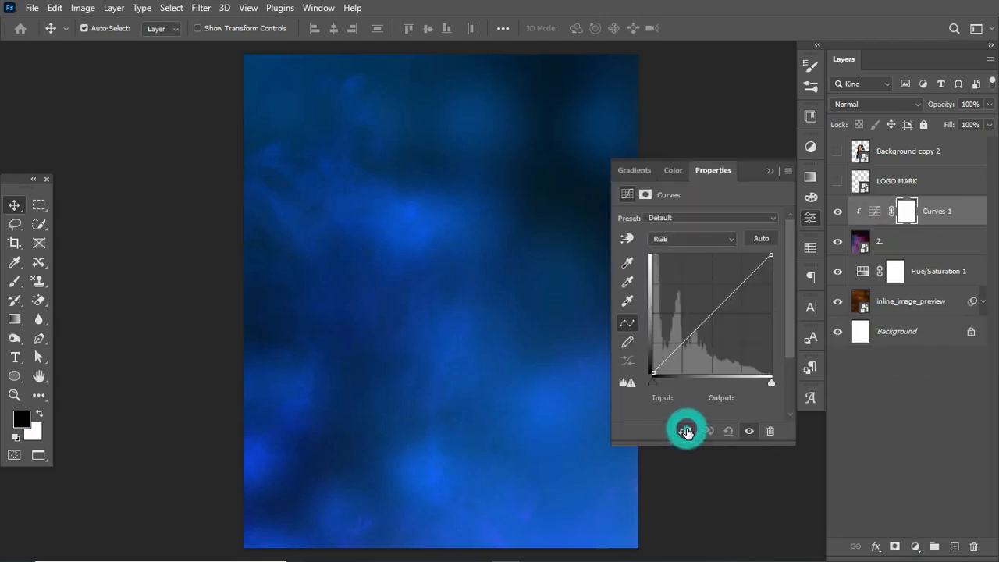
click(686, 431)
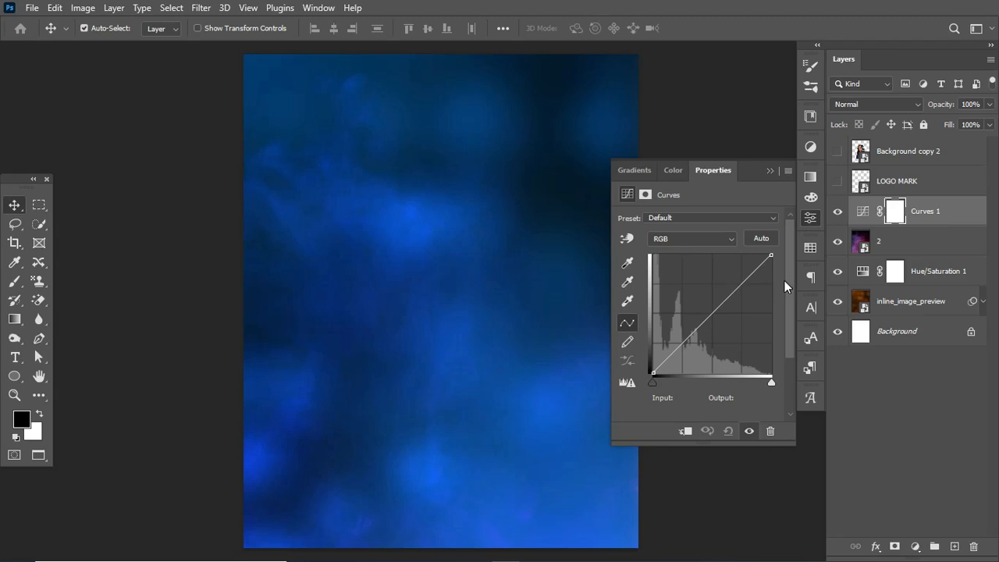
drag(753, 272, 692, 269)
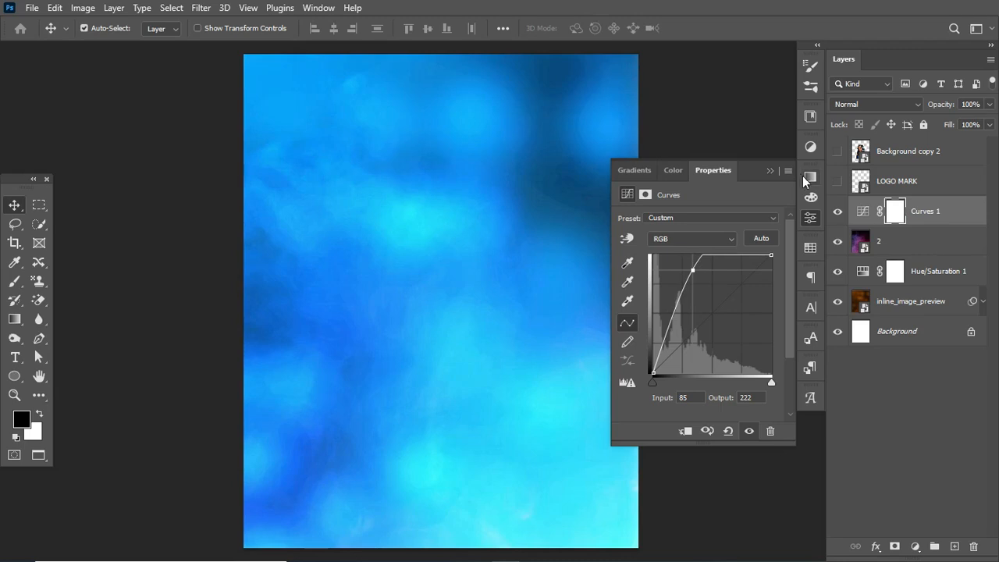
click(772, 172)
Create a layer named NOISE directly above layer 2 in Soft Light mode, filled with the neutral 50% gray.
click(909, 242)
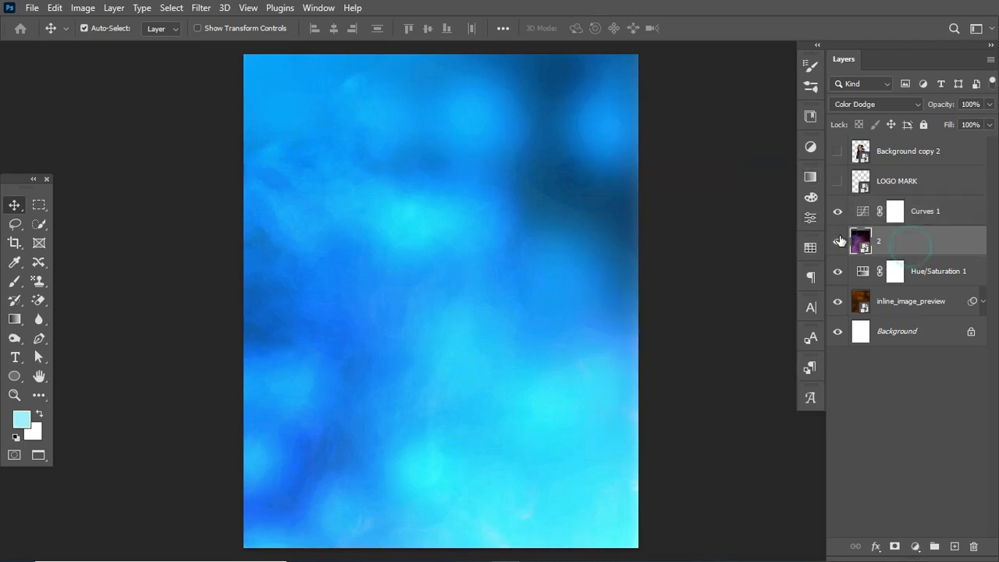
click(839, 241)
click(838, 241)
key(ctrl+shift+n)
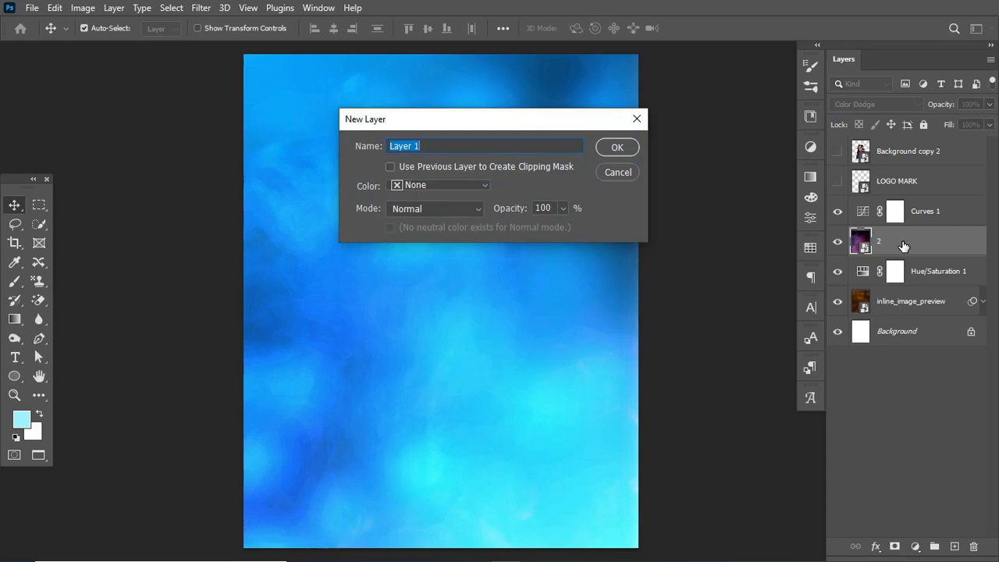
text(NOISE)
click(451, 208)
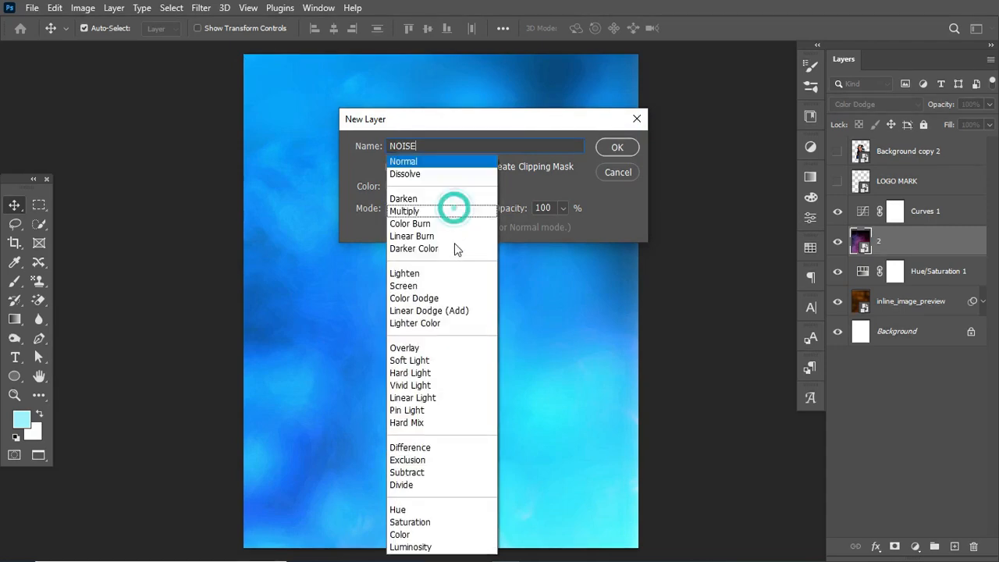
click(431, 360)
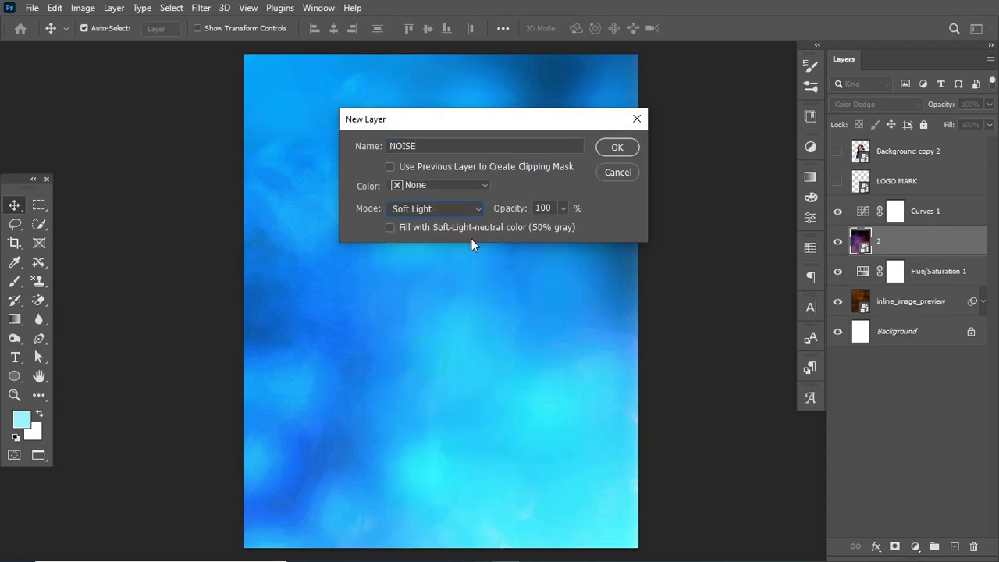
click(475, 229)
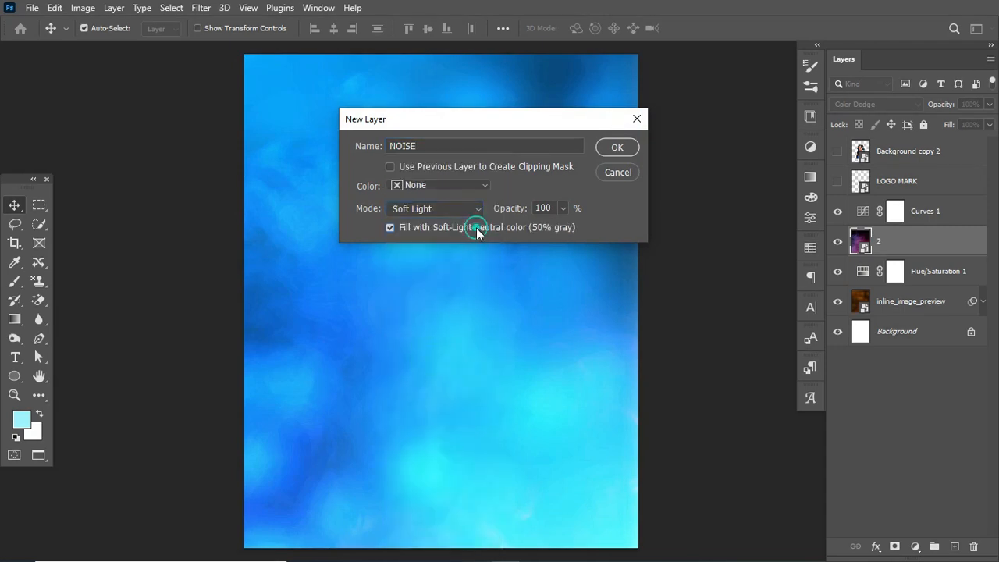
click(618, 148)
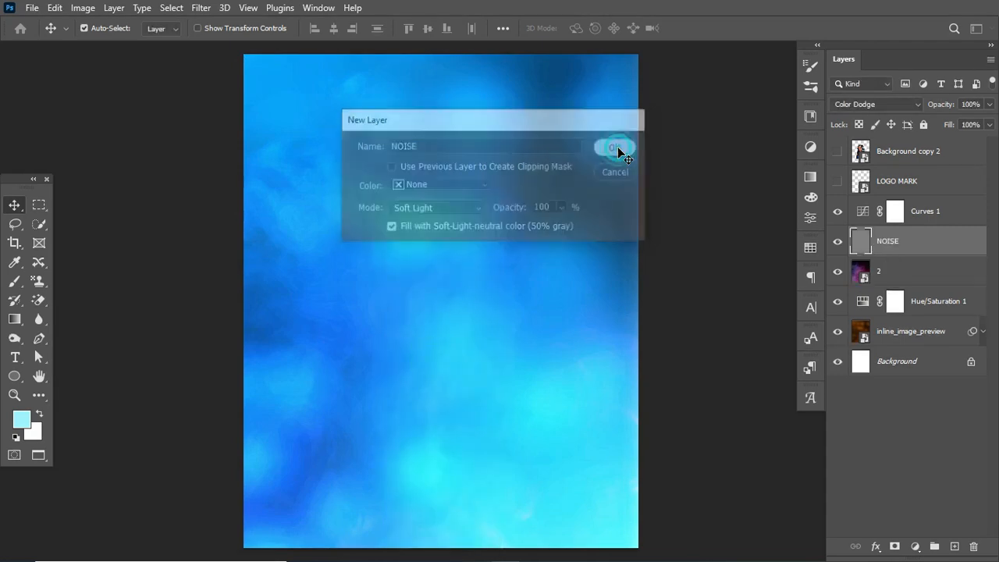
Convert the NOISE layer to a smart object and apply Add Noise at 4.87%, Uniform distribution, Monochromatic.
right_click(940, 248)
click(870, 227)
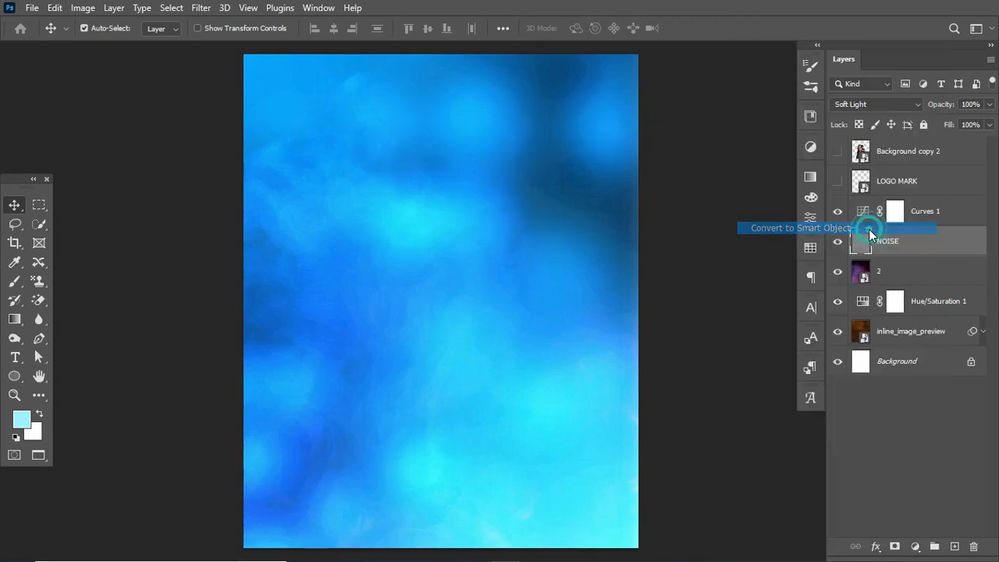
click(202, 8)
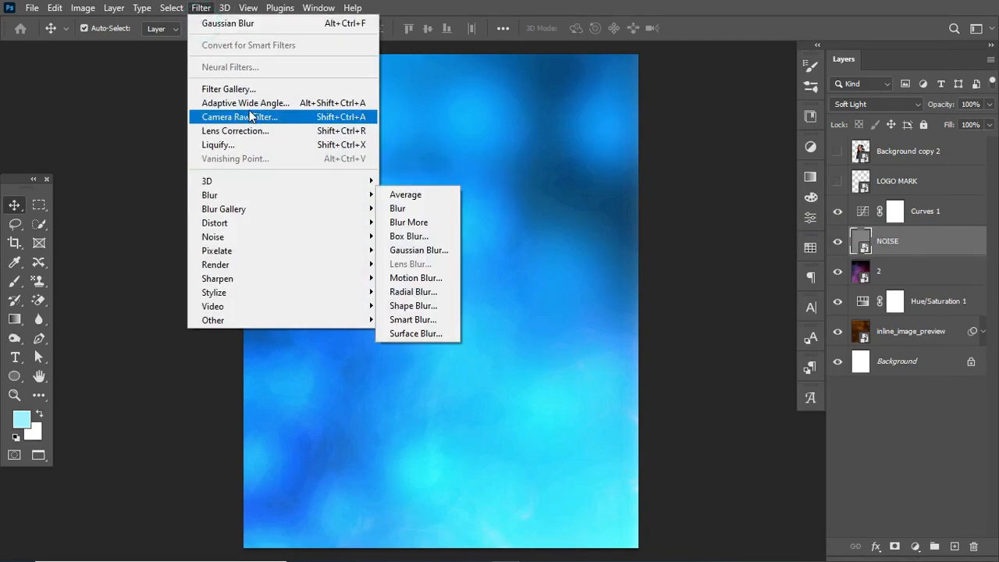
mouse_move(253, 229)
mouse_move(337, 240)
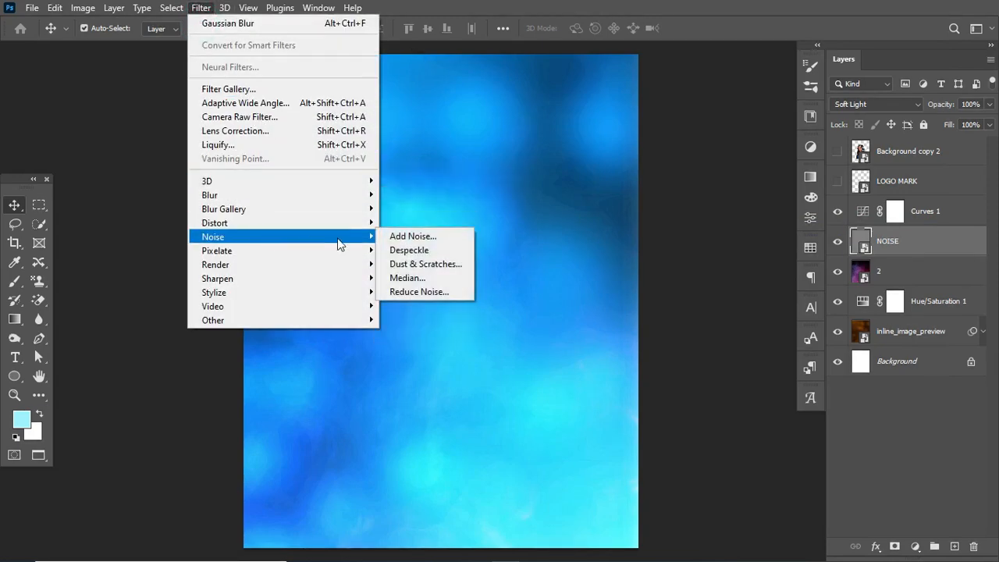
click(394, 236)
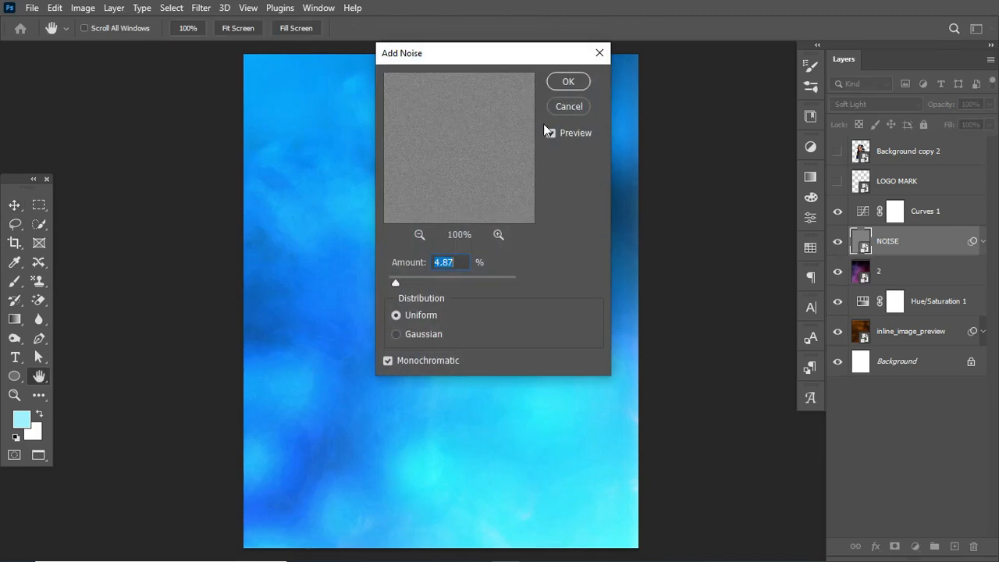
drag(466, 53, 663, 78)
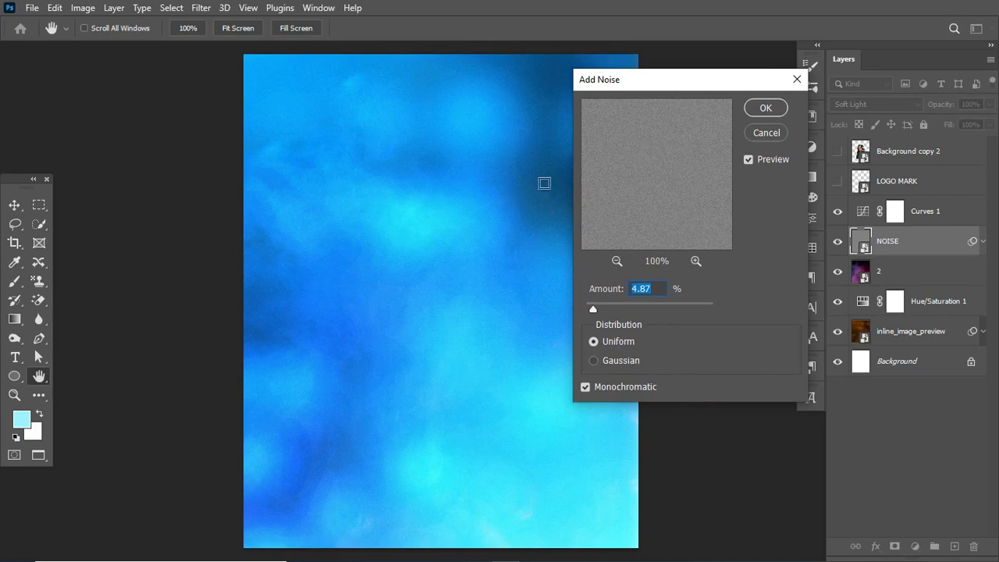
click(766, 108)
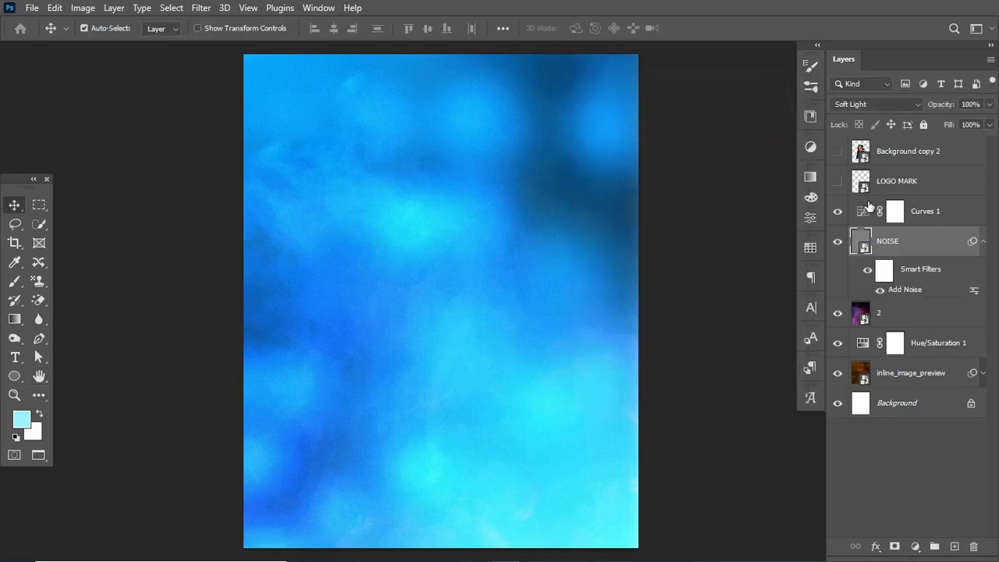
click(985, 242)
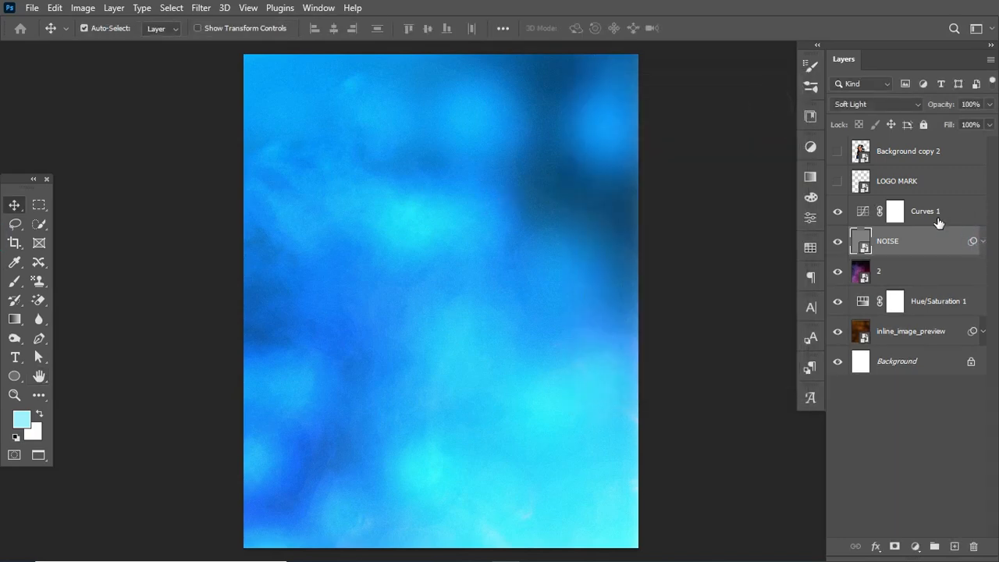
Group the layers from Curves 1 down to inline_image_preview and name the group BG.
click(959, 209)
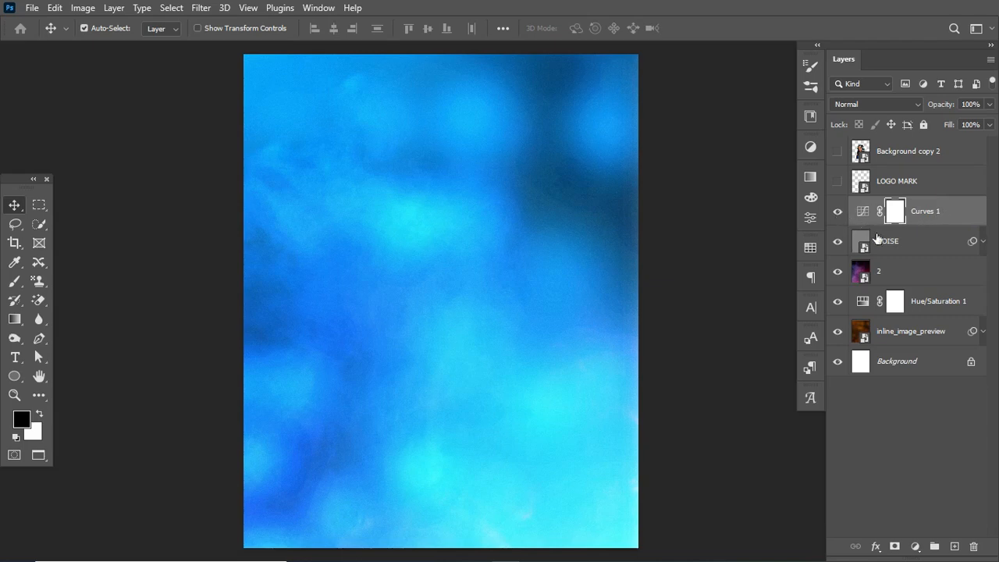
shift+click(942, 336)
key(ctrl+g)
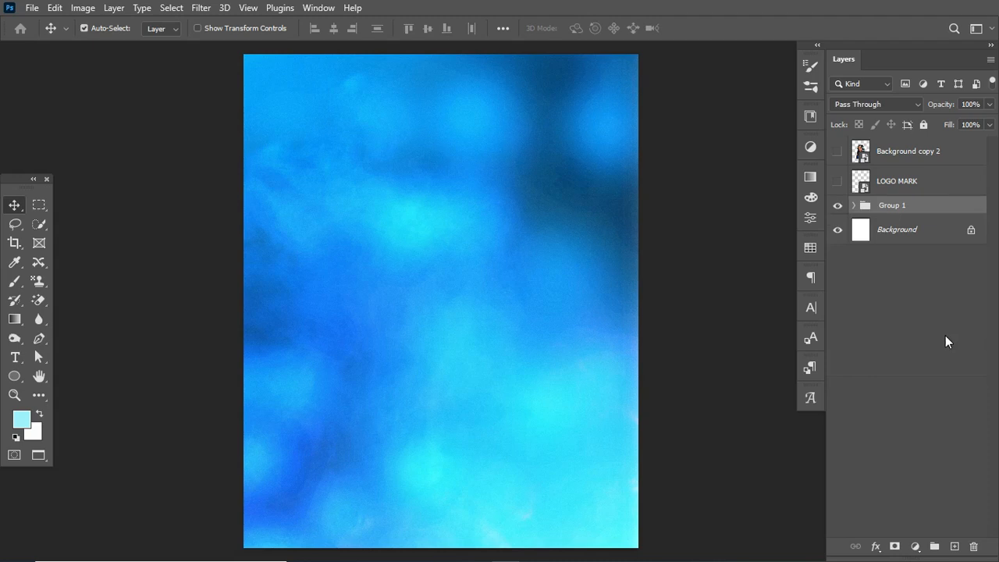
click(890, 212)
double_click(892, 203)
text(BG)
key(Return)
Move the LOGO MARK layer above Background copy 2, and show and select the Background copy 2 portrait.
drag(899, 183, 895, 145)
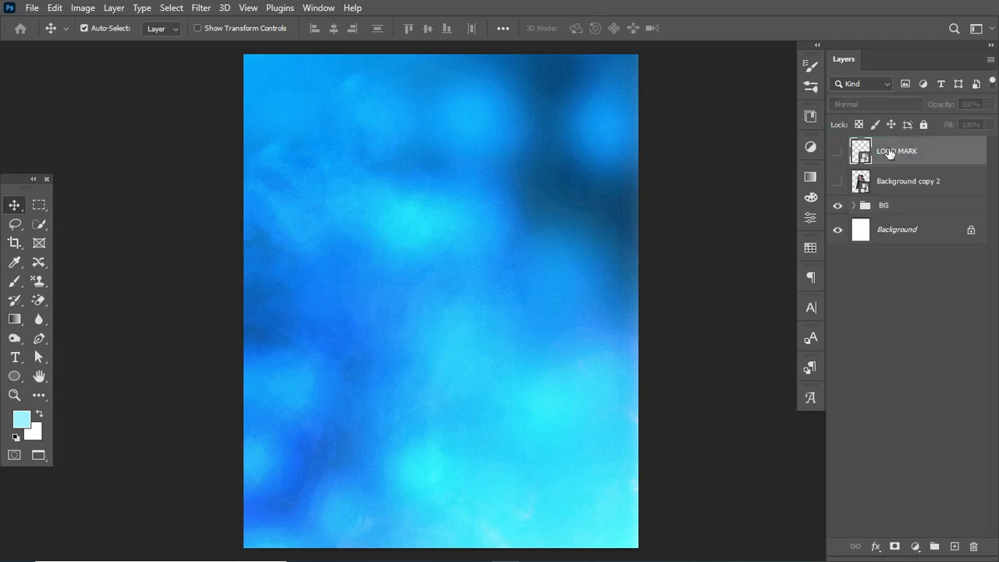
click(837, 181)
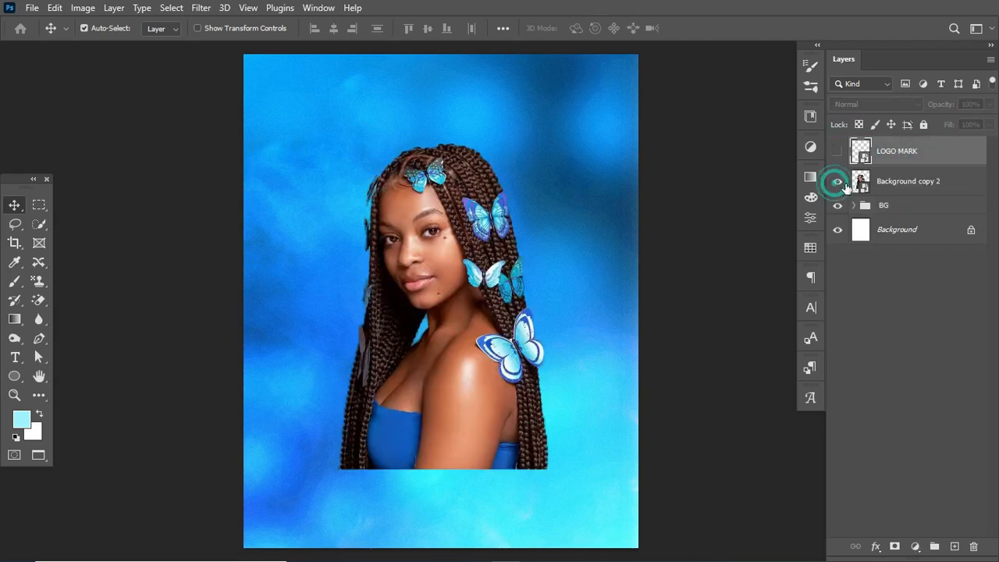
click(908, 183)
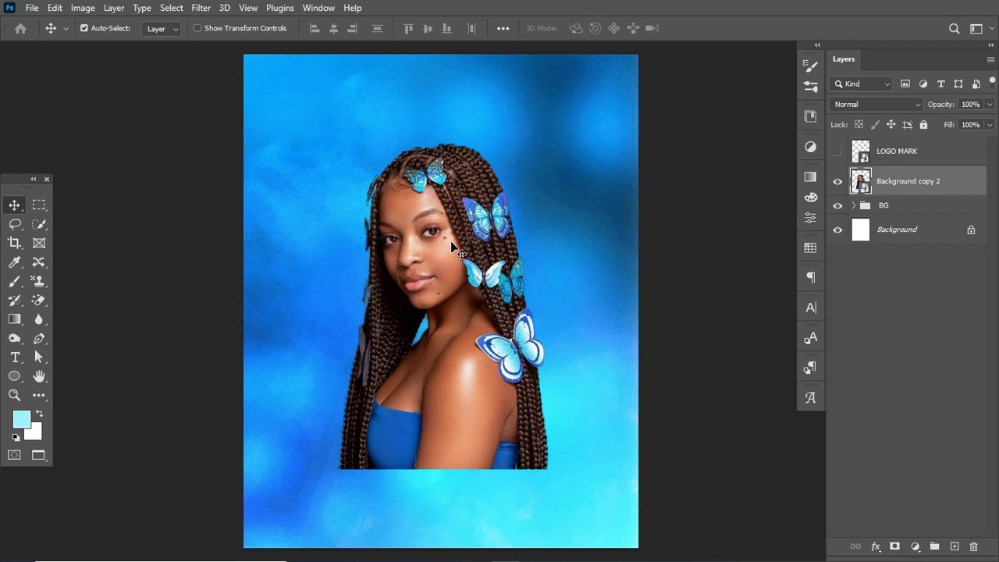
Start the Camera Raw Filter on the portrait with a side-by-side before/after view enlarged to 66.7%.
click(201, 8)
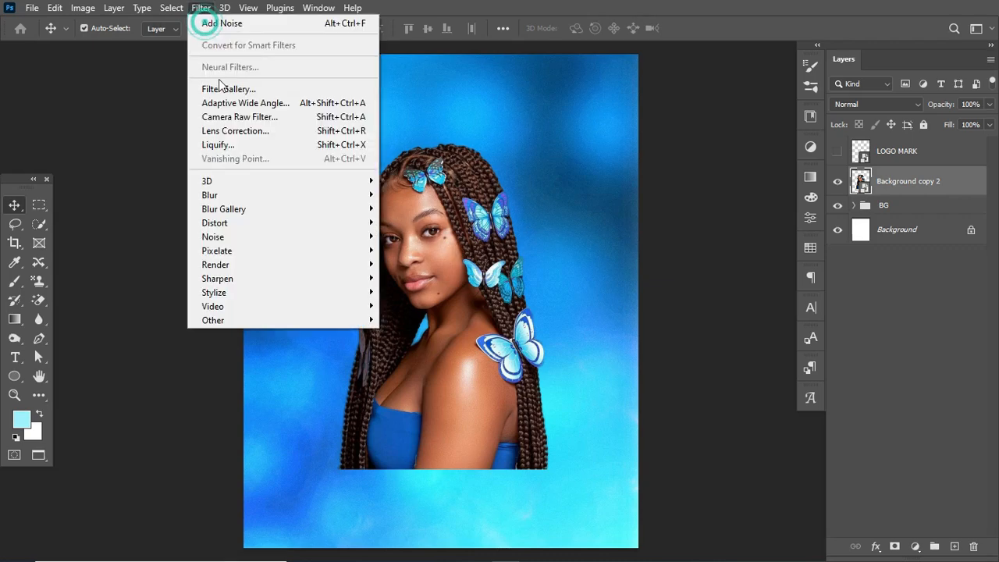
click(262, 121)
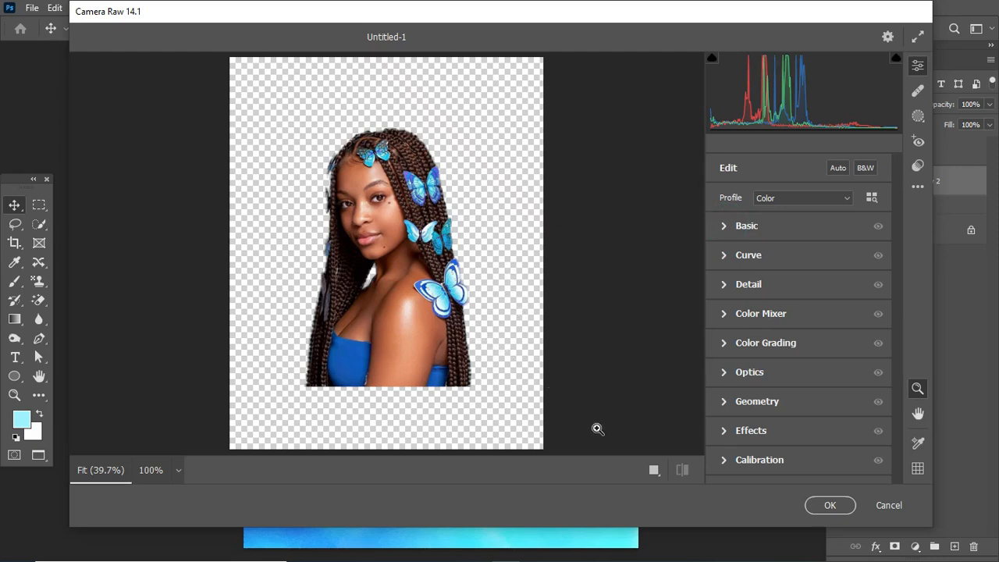
click(654, 470)
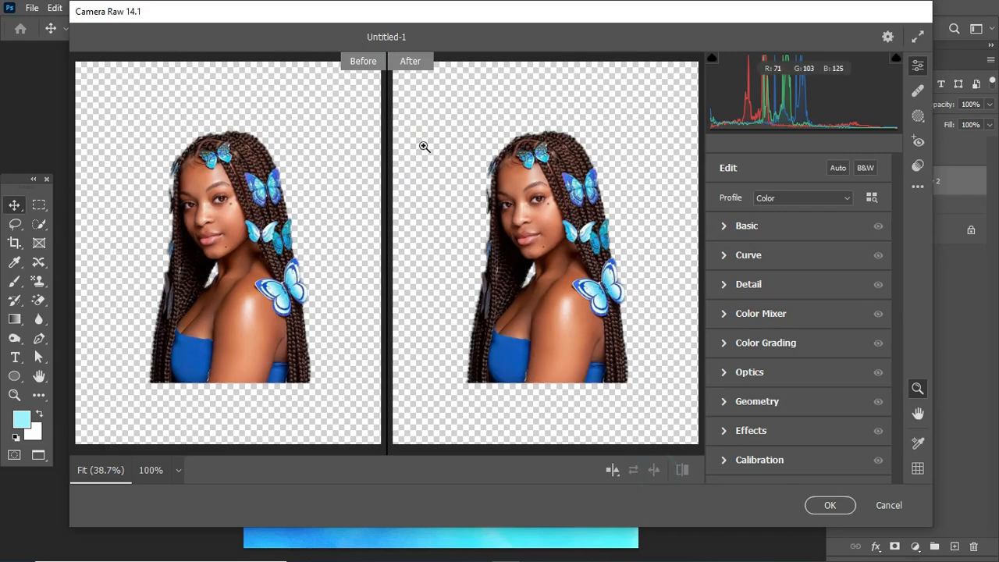
click(664, 217)
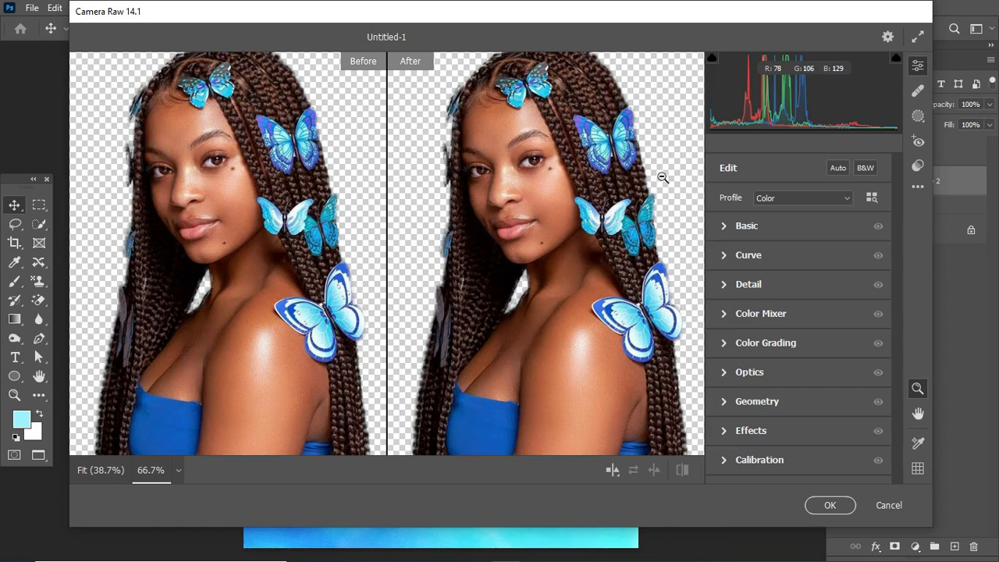
Set the portrait's Texture to +100 and Clarity to +96 in the Basic settings.
click(725, 227)
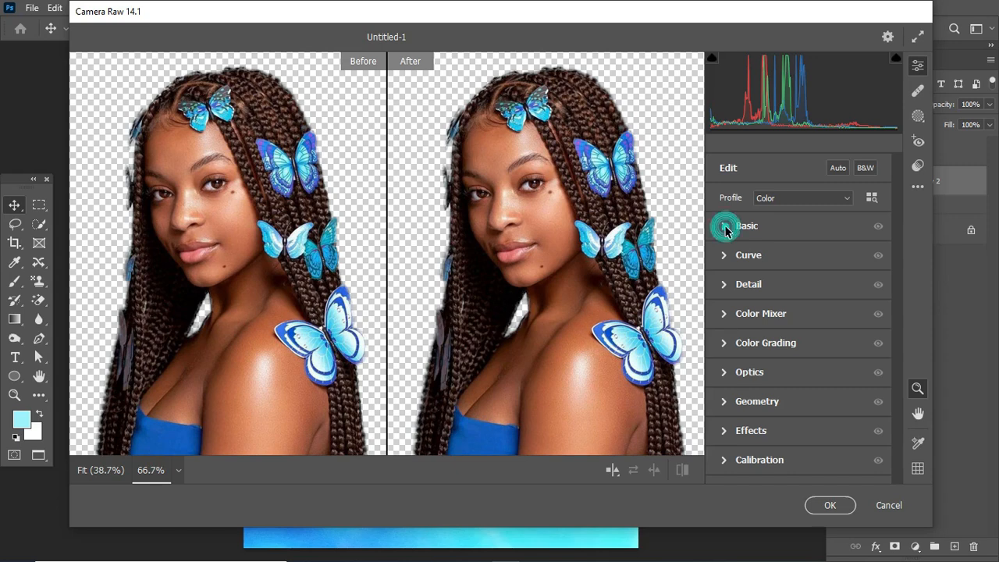
drag(897, 281, 905, 338)
drag(798, 307, 877, 312)
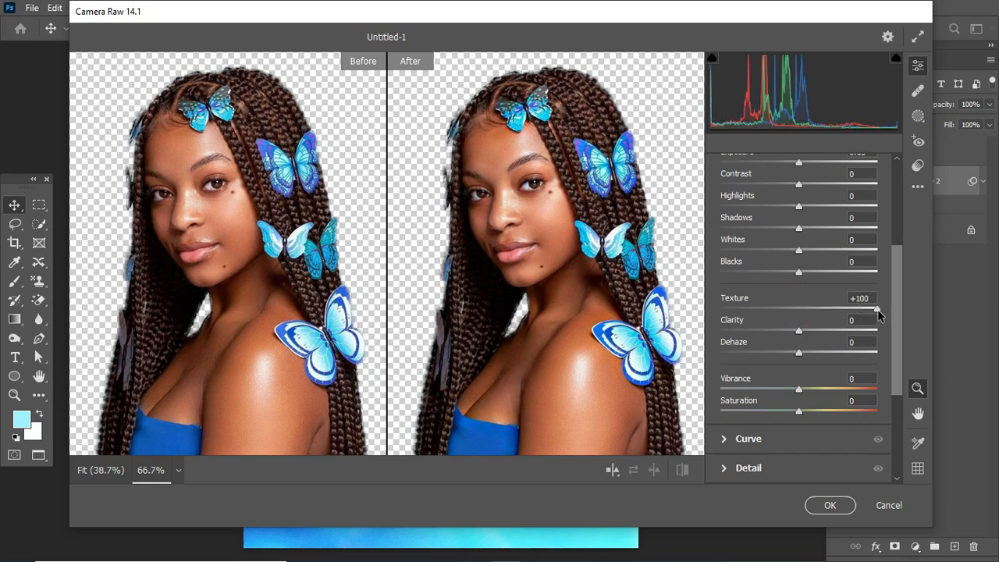
drag(803, 334, 875, 334)
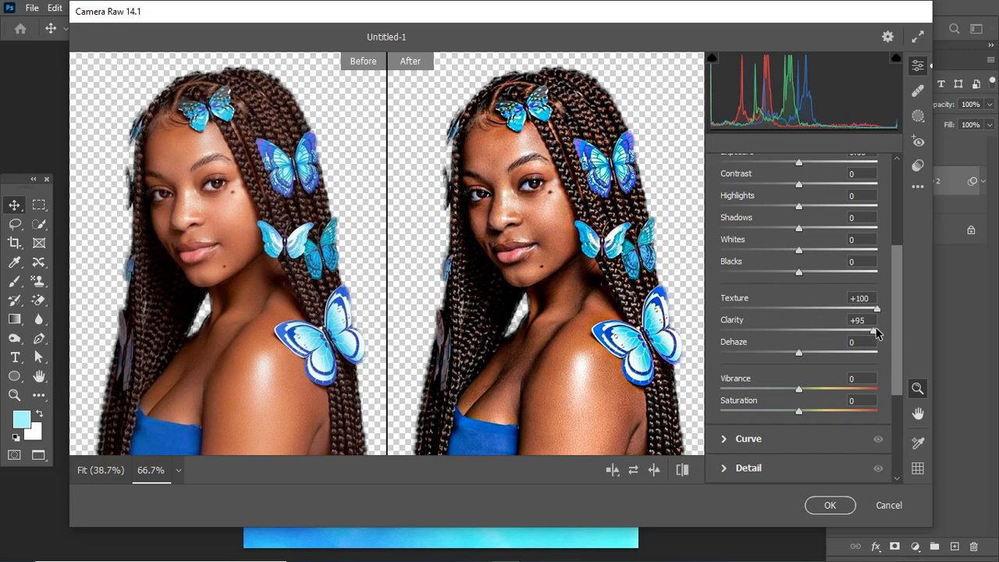
drag(901, 314, 900, 270)
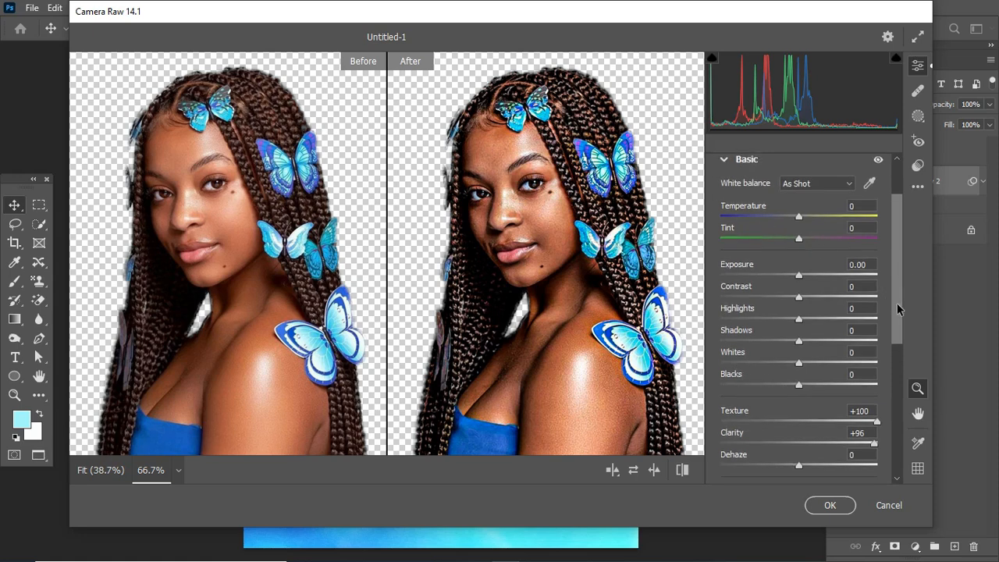
drag(898, 309, 898, 368)
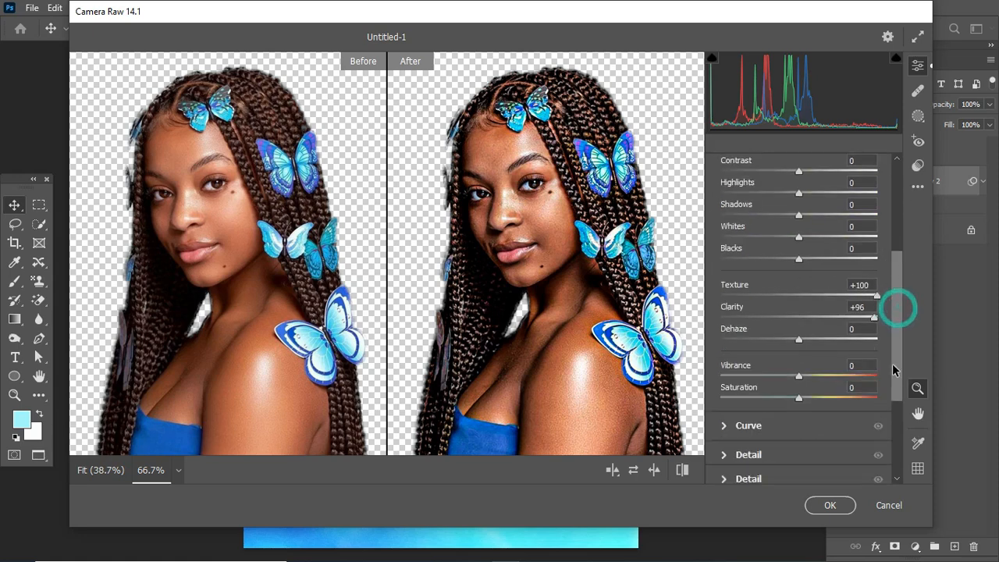
Set the portrait's Sharpening to 117 and Noise Reduction to 17 in the Detail settings.
click(731, 455)
drag(720, 319, 810, 328)
drag(722, 348, 745, 354)
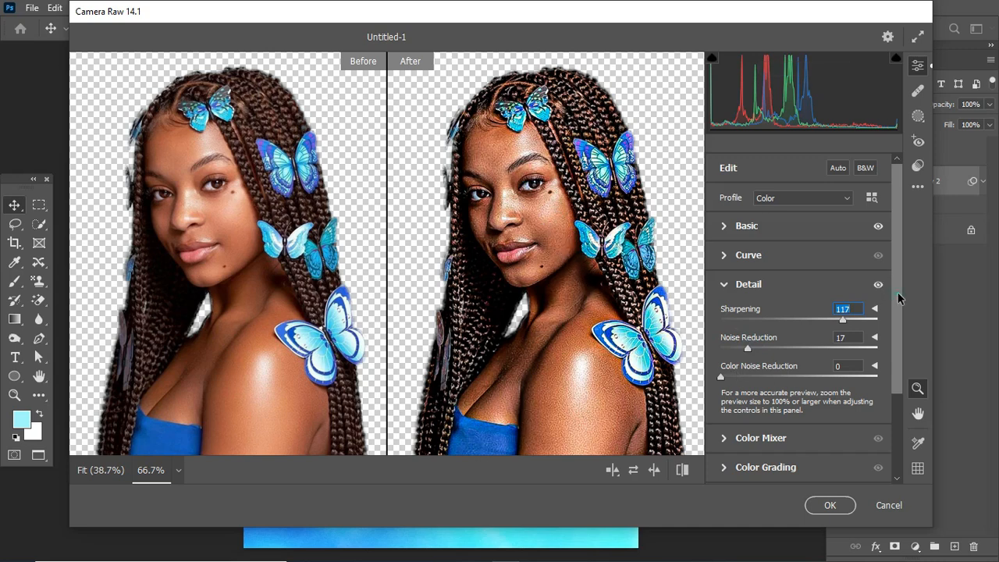
Set the portrait's Exposure to +0.35, Contrast +30, Highlights -62, Shadows +21, Whites -10 and Blacks +13, and apply the Camera Raw filter.
click(723, 226)
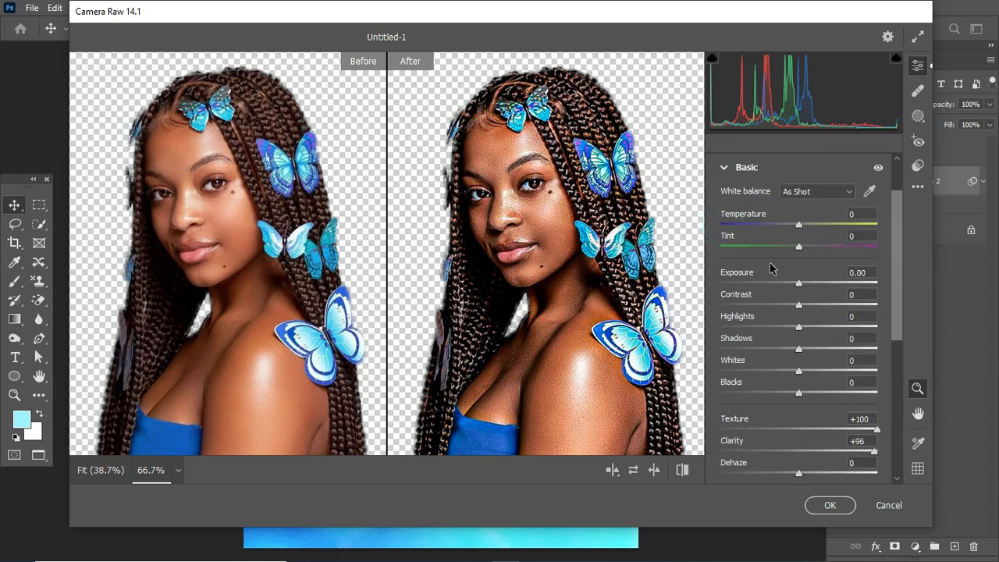
click(801, 284)
drag(804, 285, 757, 332)
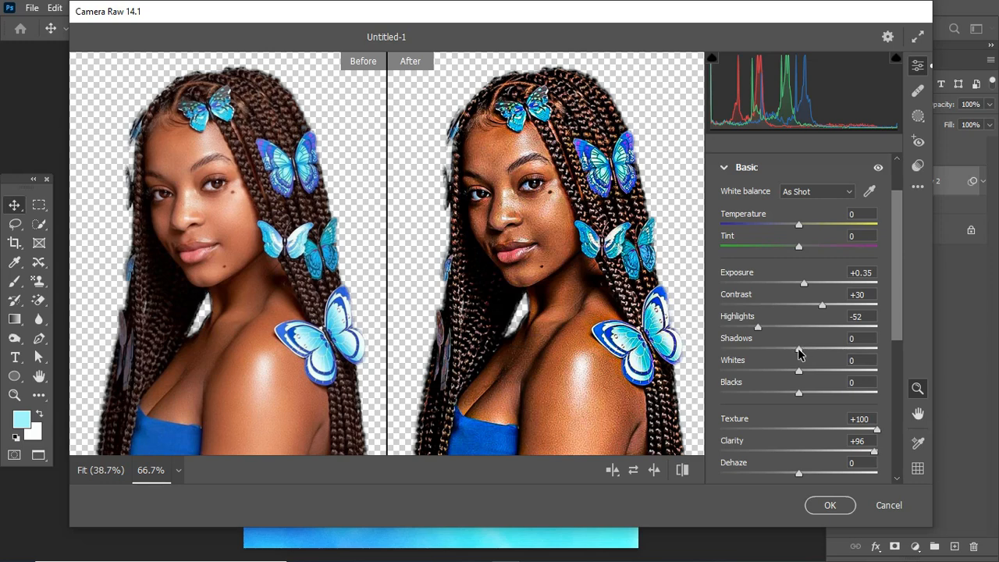
drag(797, 350, 809, 397)
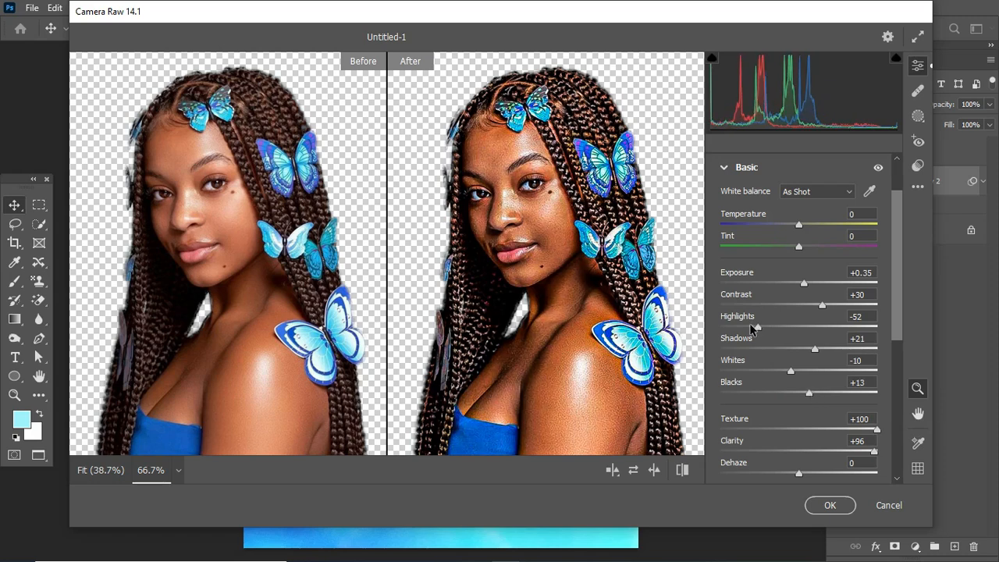
drag(757, 330, 751, 331)
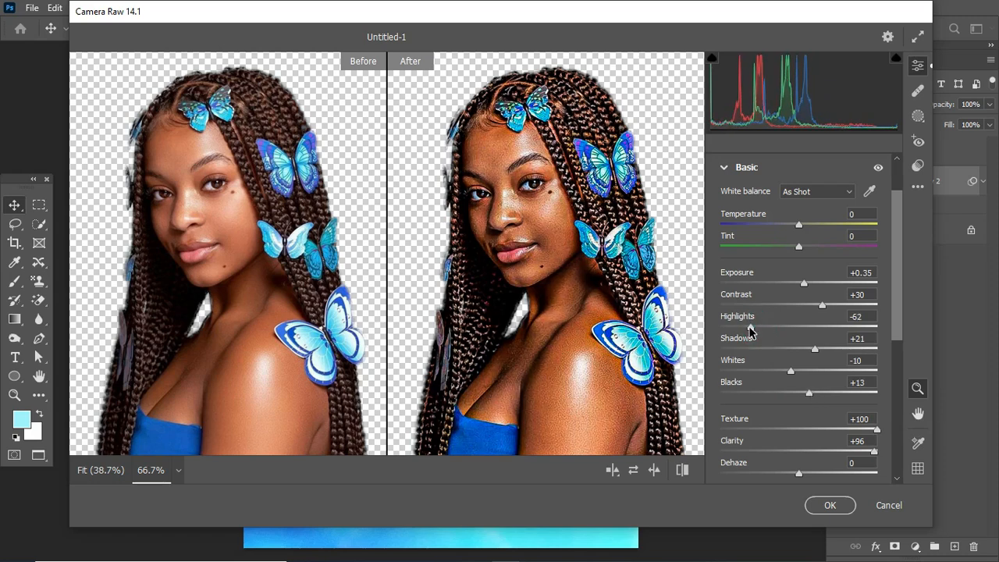
drag(901, 323, 905, 301)
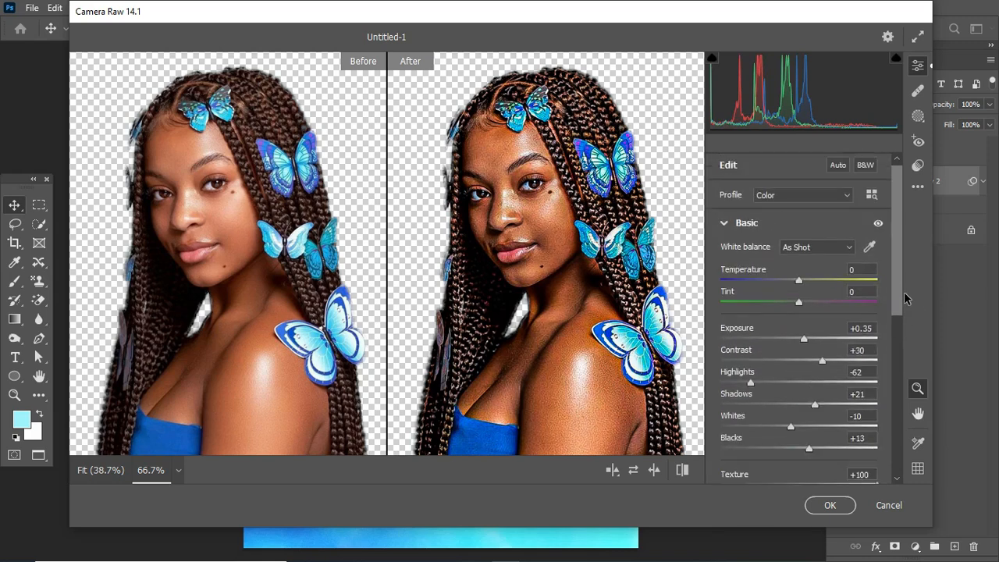
click(830, 506)
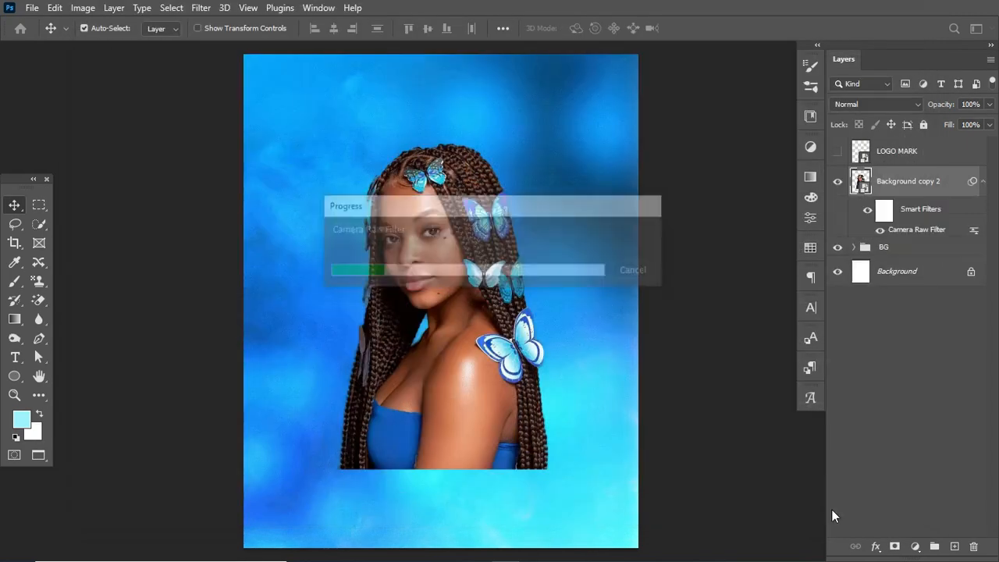
Compare the portrait with and without the Camera Raw filter, and readjust its Highlights to -67 and Contrast to +27.
click(881, 231)
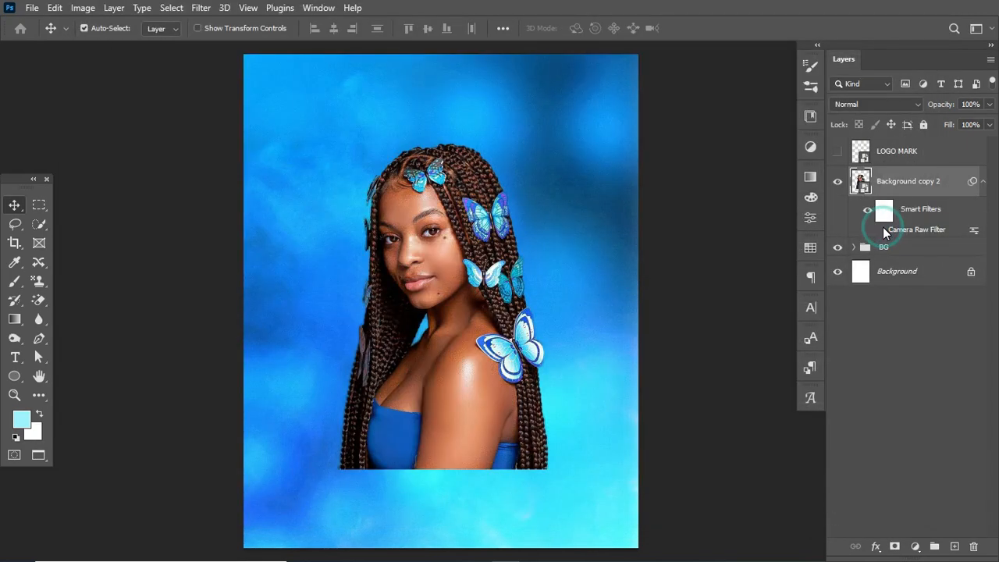
click(881, 230)
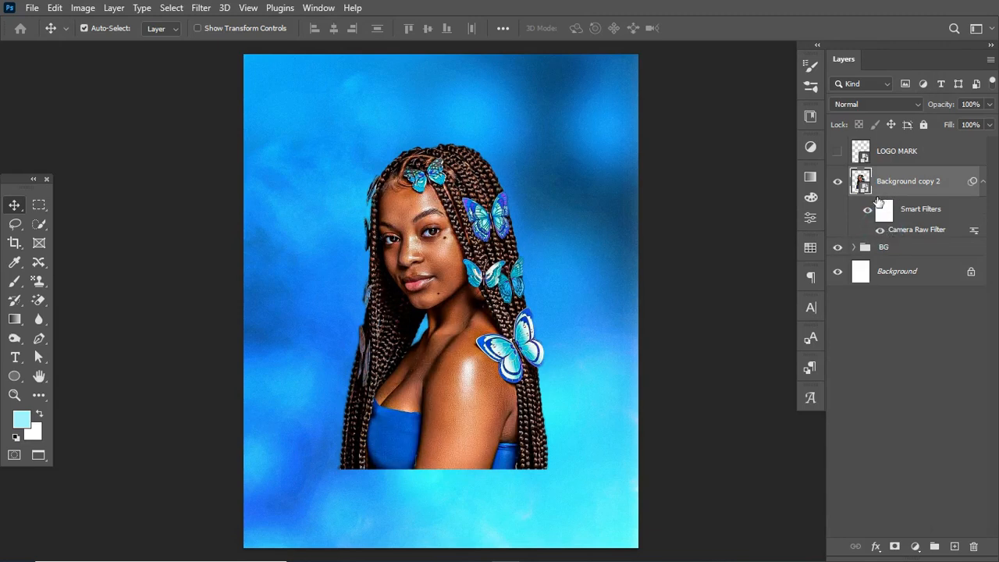
double_click(924, 231)
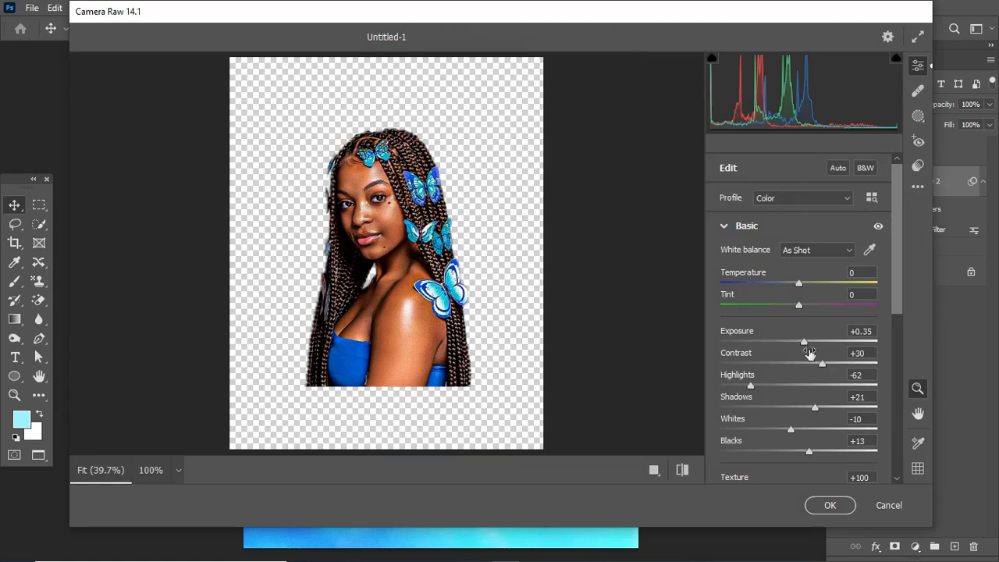
drag(751, 391, 746, 391)
drag(824, 367, 821, 368)
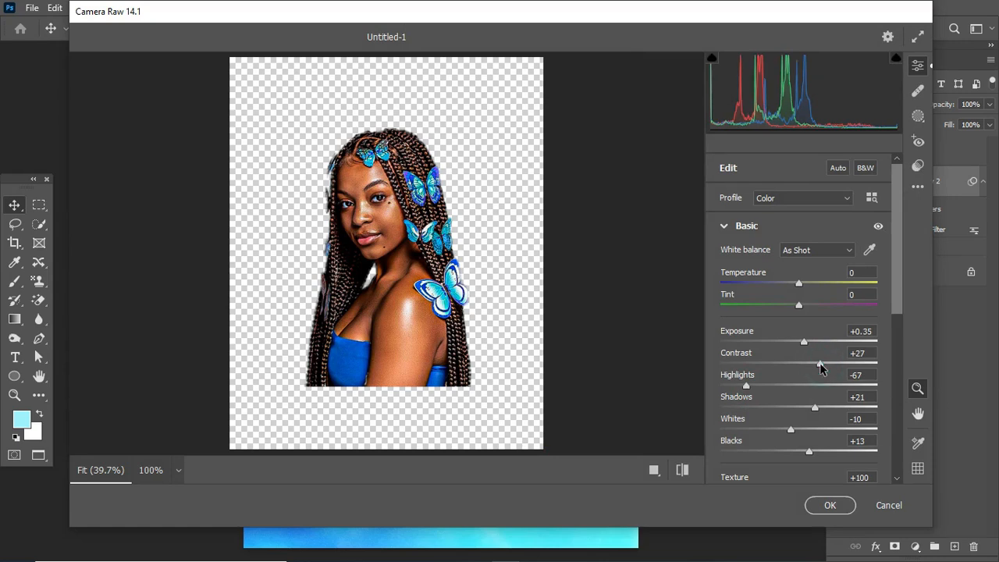
click(842, 507)
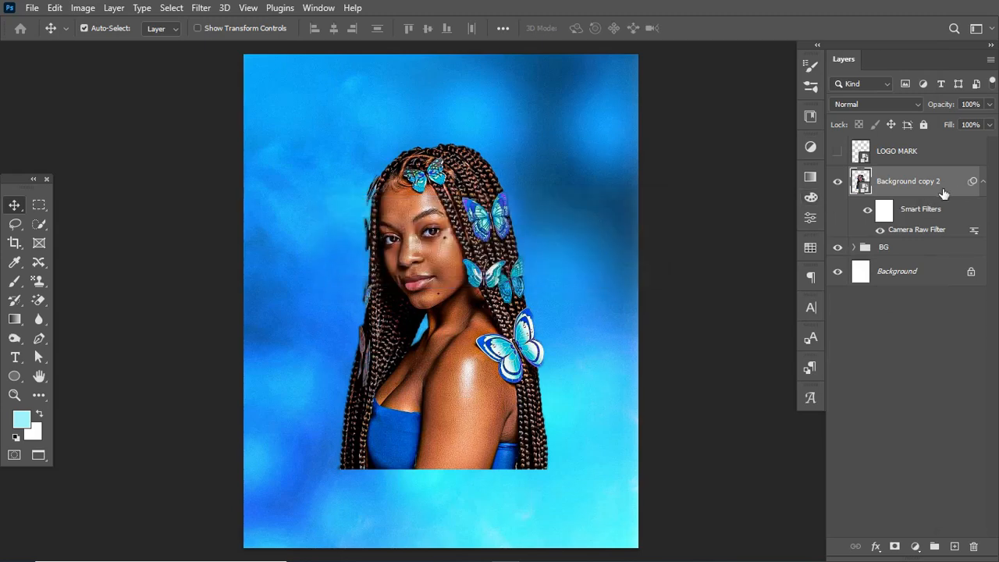
right_click(957, 182)
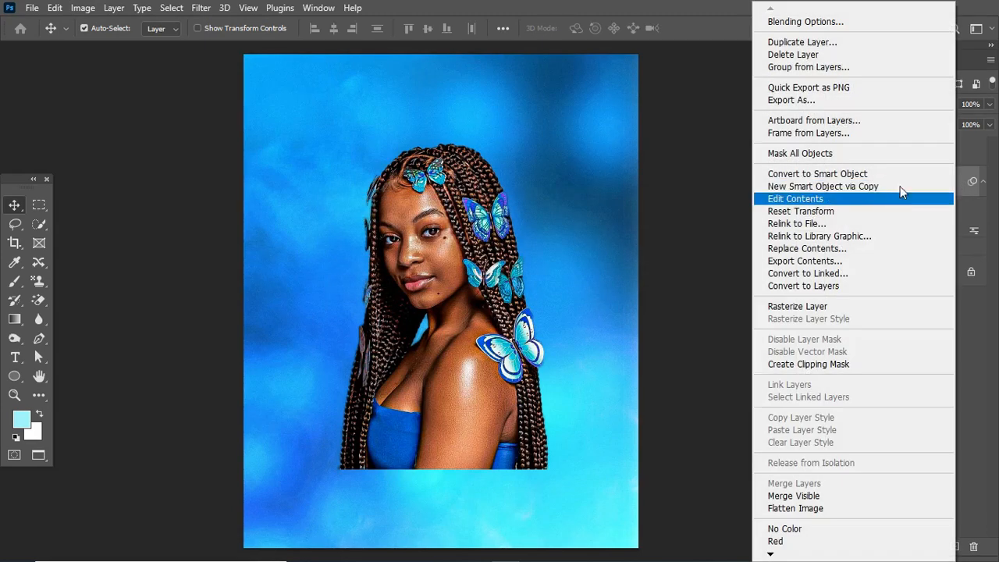
click(968, 199)
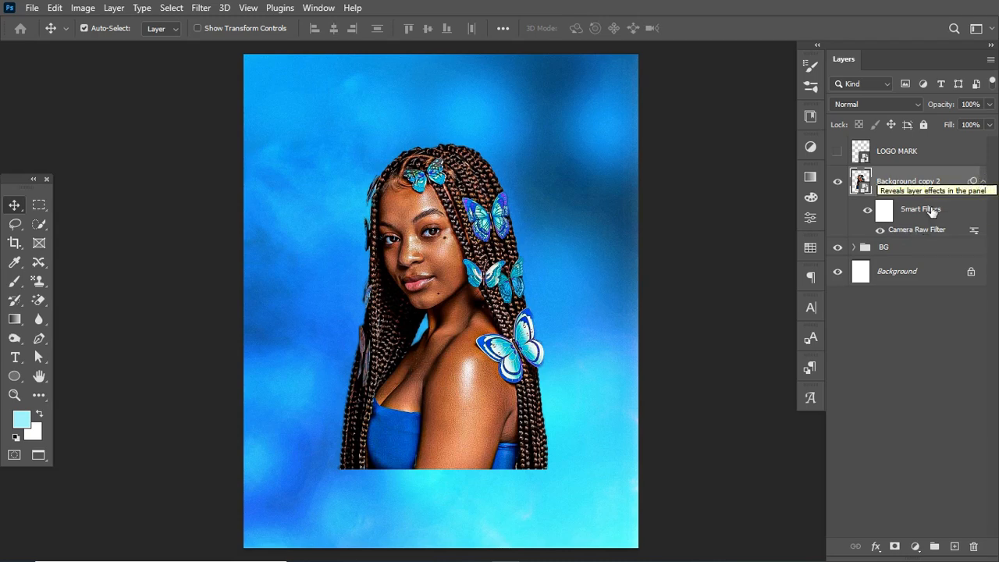
double_click(907, 232)
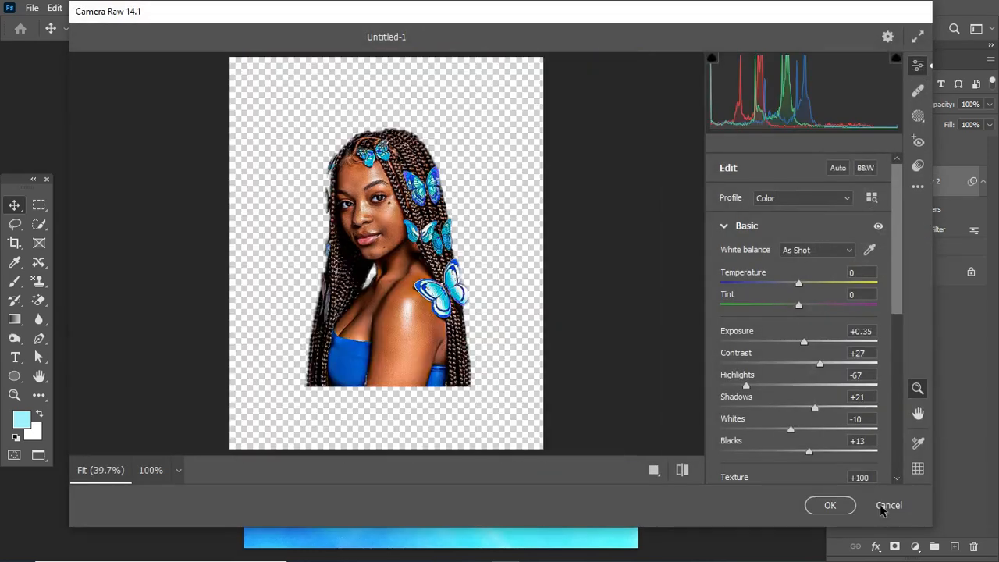
click(884, 506)
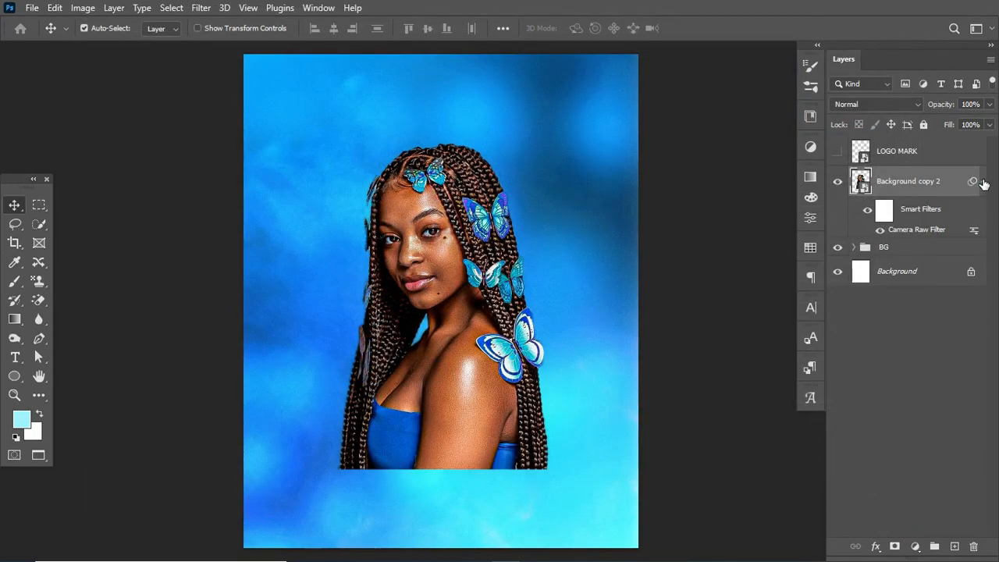
Duplicate the Background copy 2 portrait and use Free Transform to fit the copy in the canvas's upper-right corner, partly beyond the edge.
click(983, 181)
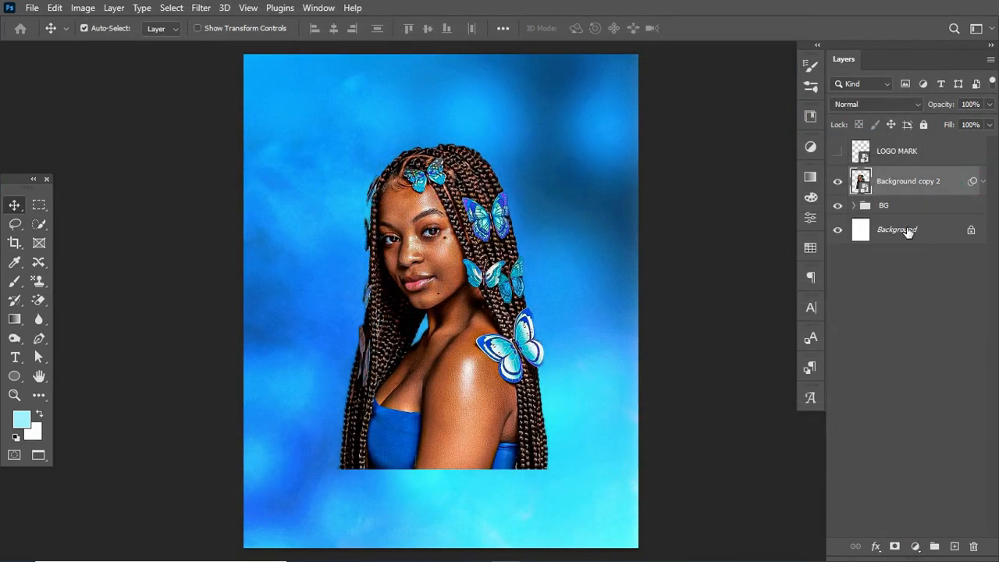
key(ctrl+j)
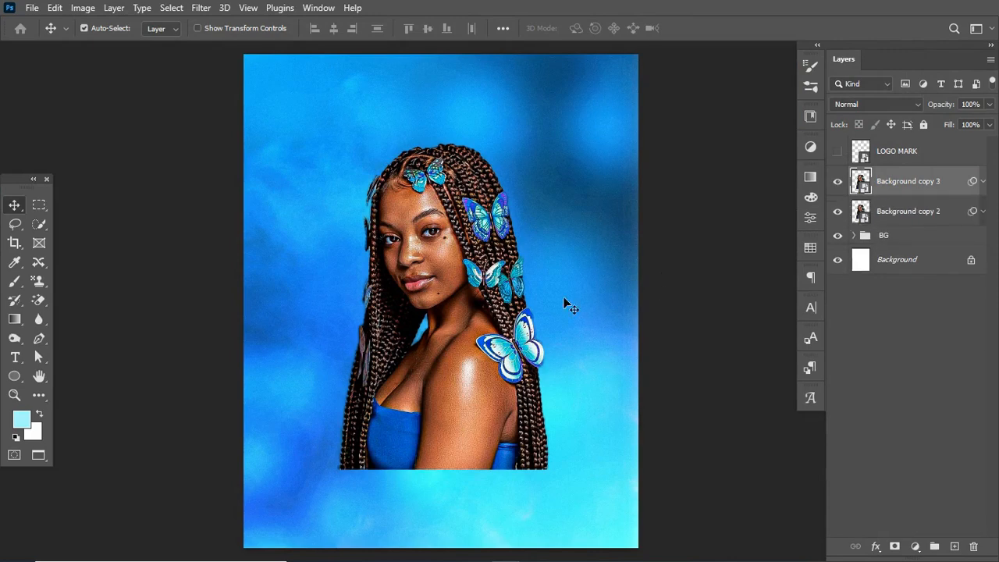
drag(431, 266, 586, 171)
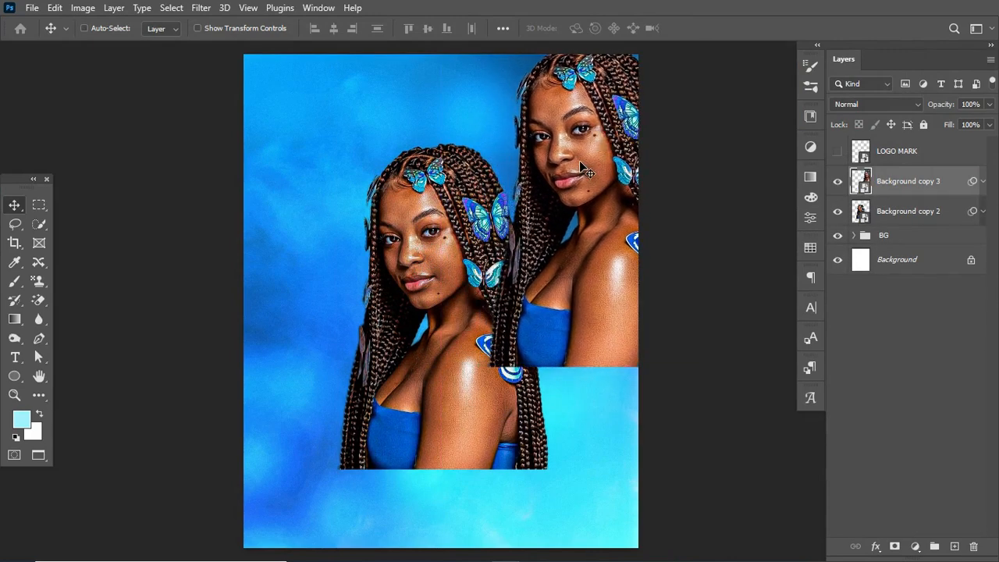
key(ctrl+t)
drag(456, 365, 487, 328)
drag(614, 328, 635, 363)
drag(626, 311, 609, 311)
key(Return)
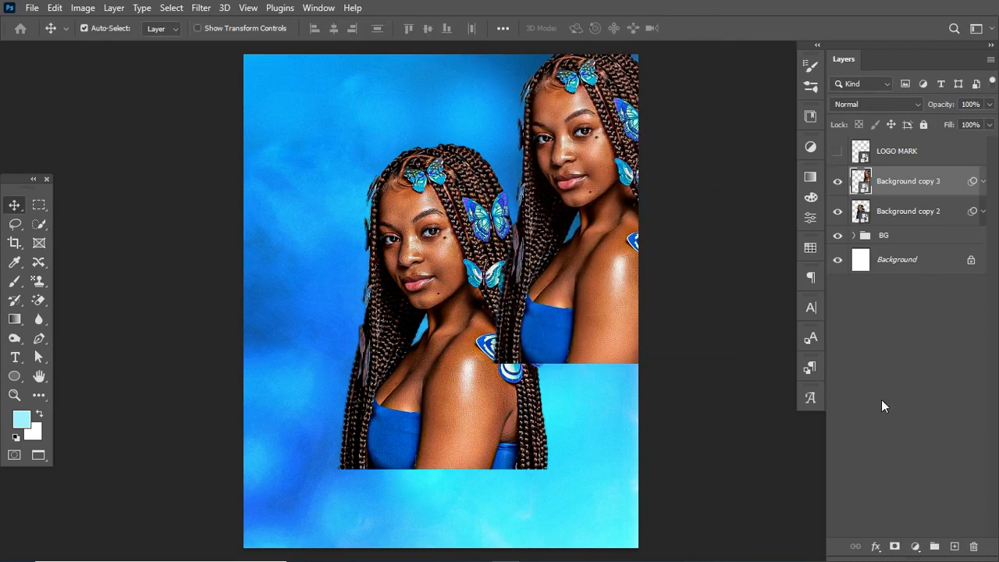
Place Background copy 3 beneath Background copy 2 with a white layer mask, and hide Background copy 2.
drag(943, 181, 936, 226)
click(894, 547)
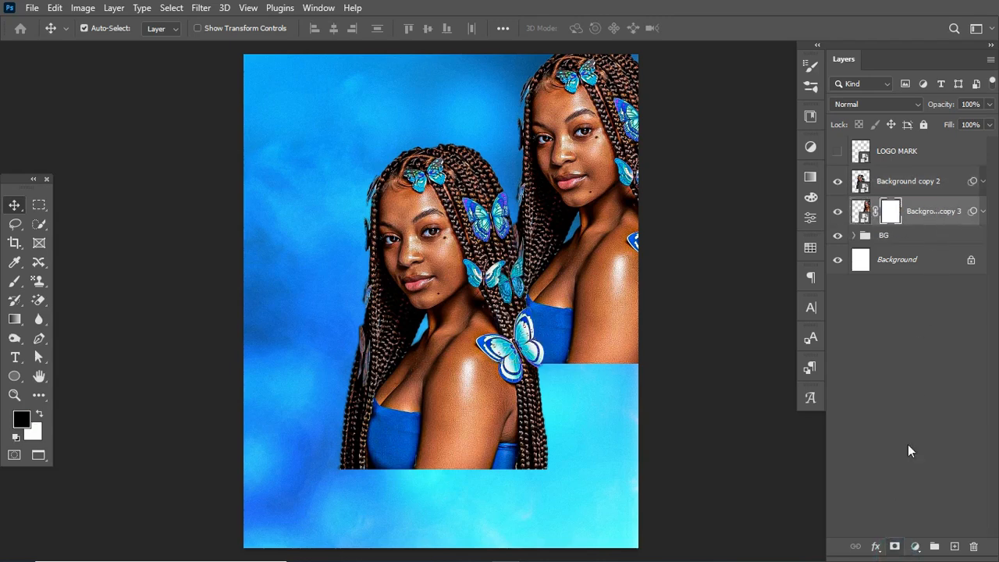
click(838, 181)
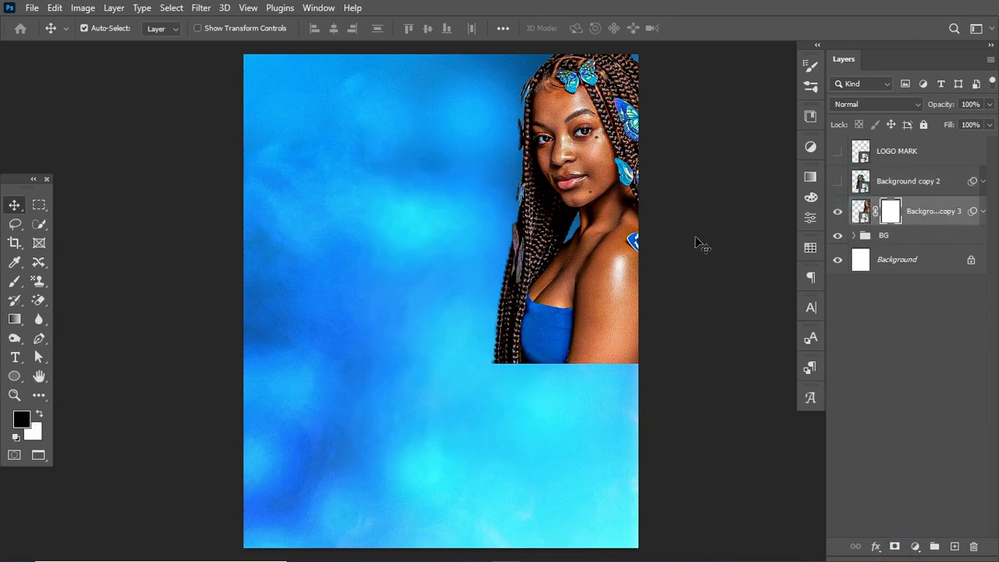
click(838, 212)
click(839, 212)
Paint black on the mask of Background copy 3 with a soft 400 px brush to fade out the body below the face.
click(13, 320)
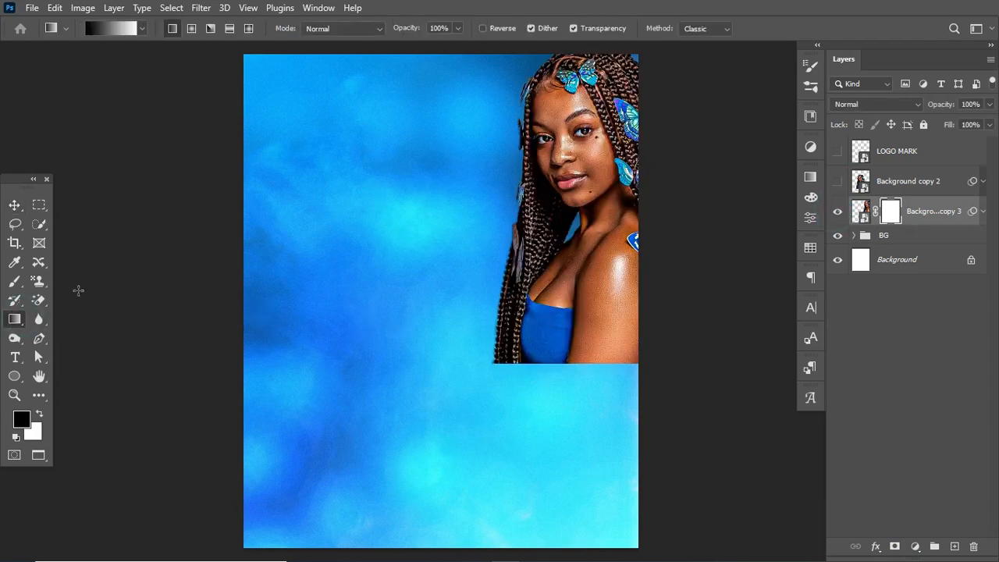
click(15, 282)
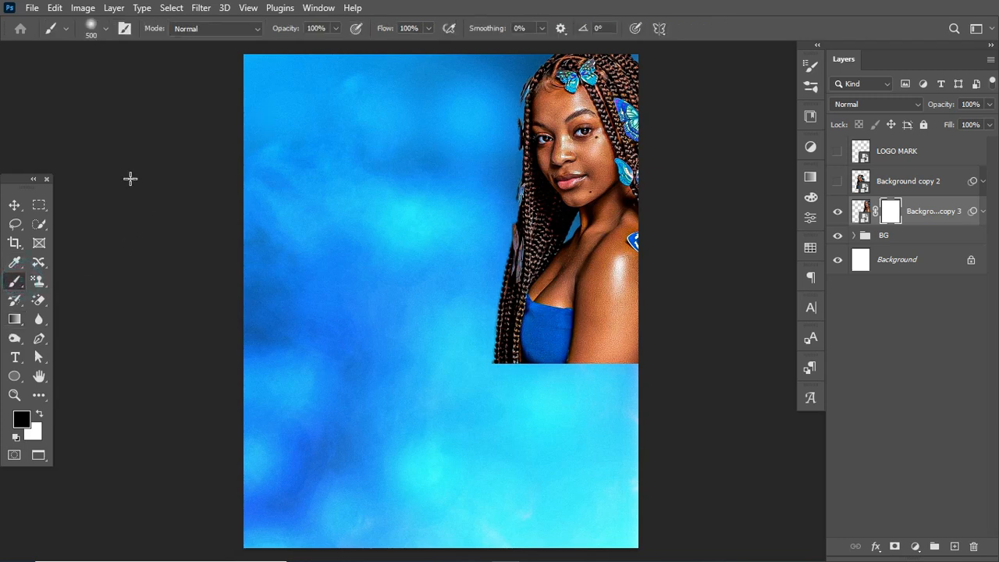
key(bracketleft)
key(bracketleft)
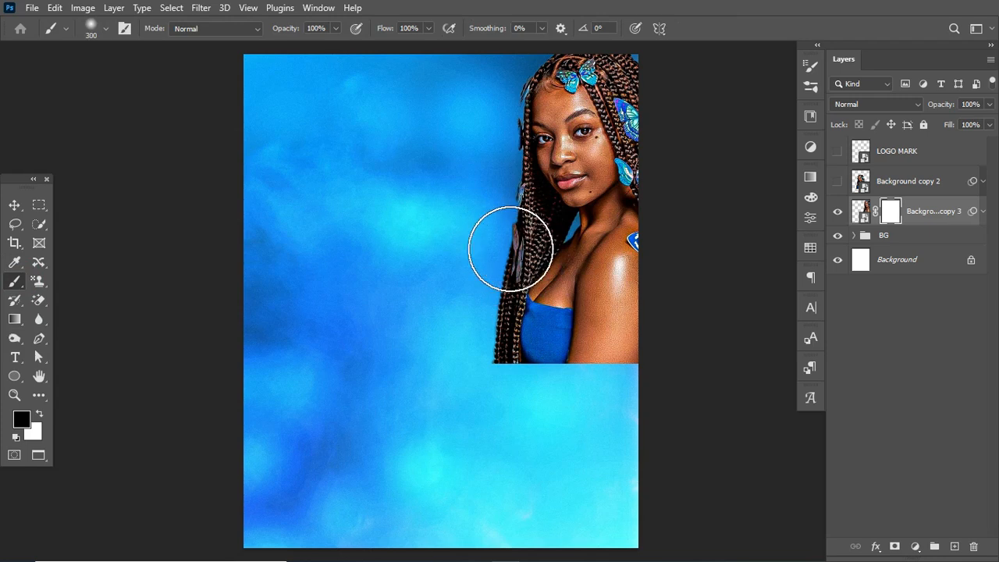
key(bracketright)
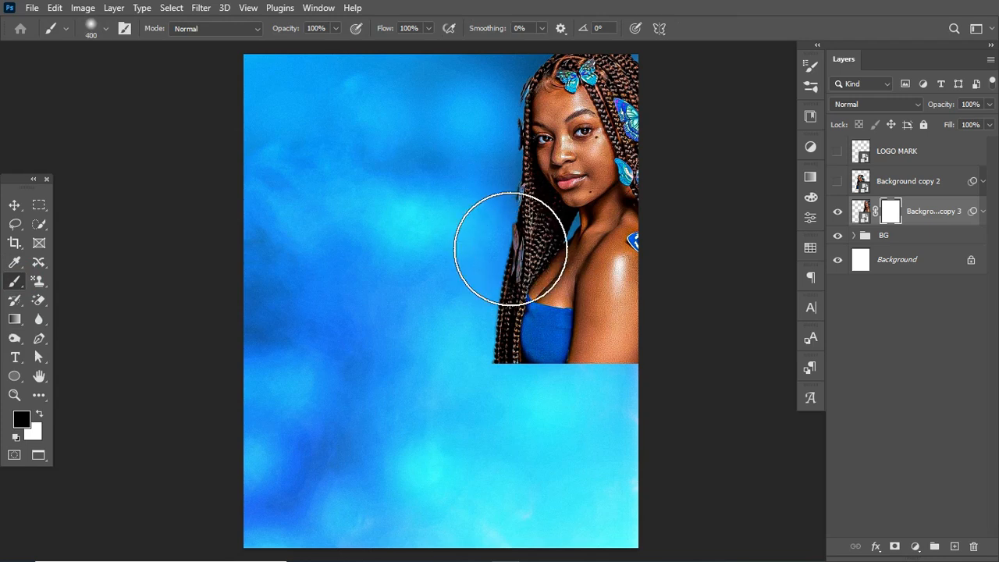
click(388, 29)
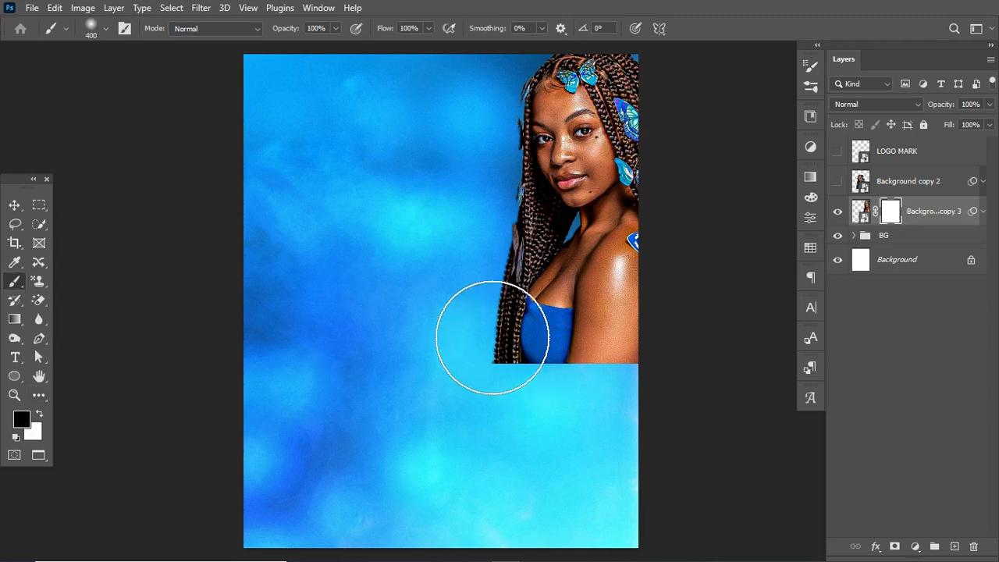
mouse_move(544, 338)
mouse_down()
mouse_move(592, 380)
mouse_move(487, 331)
mouse_move(619, 374)
mouse_move(512, 220)
mouse_up()
mouse_move(726, 322)
mouse_down()
mouse_move(679, 232)
mouse_move(517, 399)
mouse_move(693, 268)
mouse_up()
Blend Background copy 3 into the background with Color Dodge at 22% opacity.
click(863, 208)
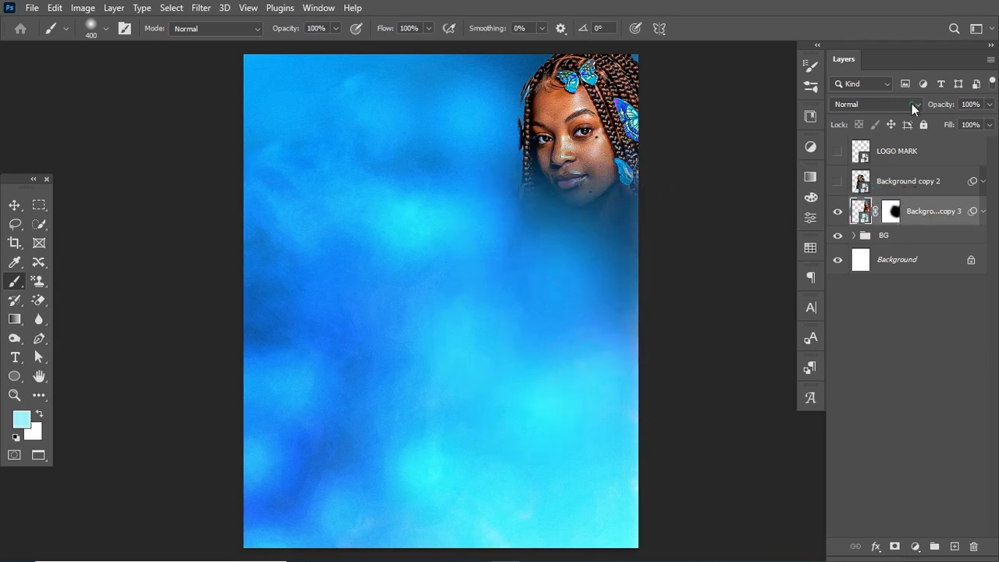
click(912, 103)
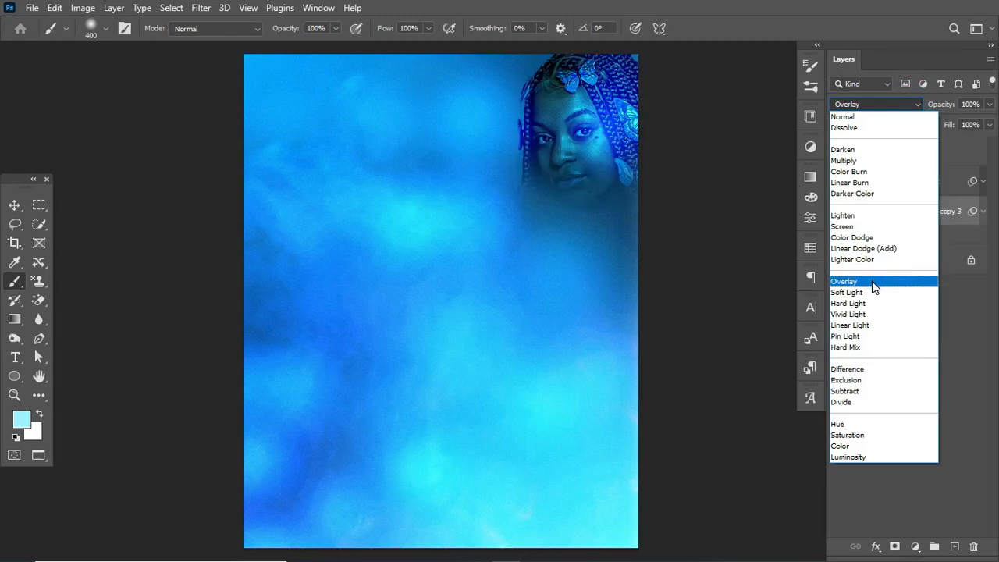
click(873, 237)
click(970, 104)
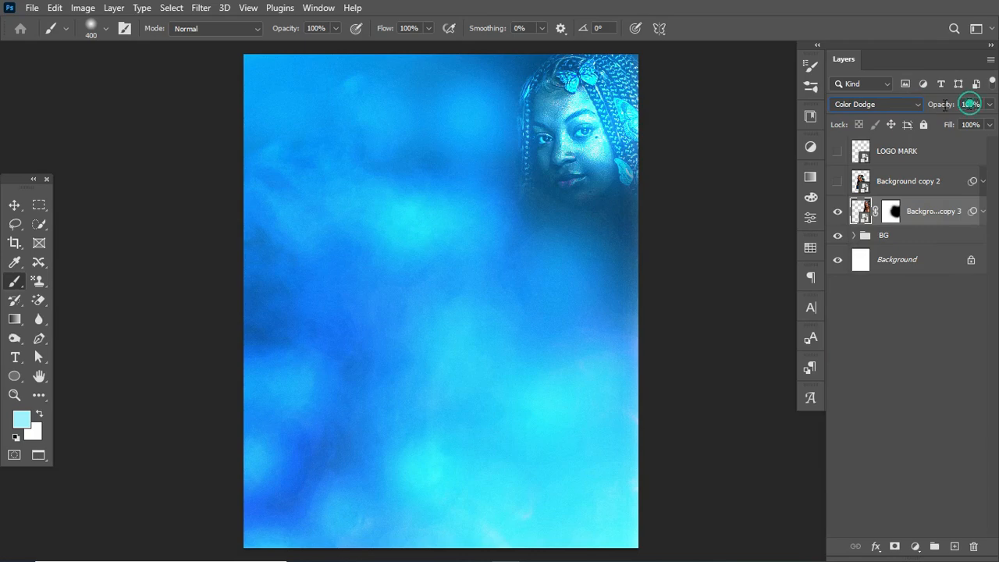
text(22)
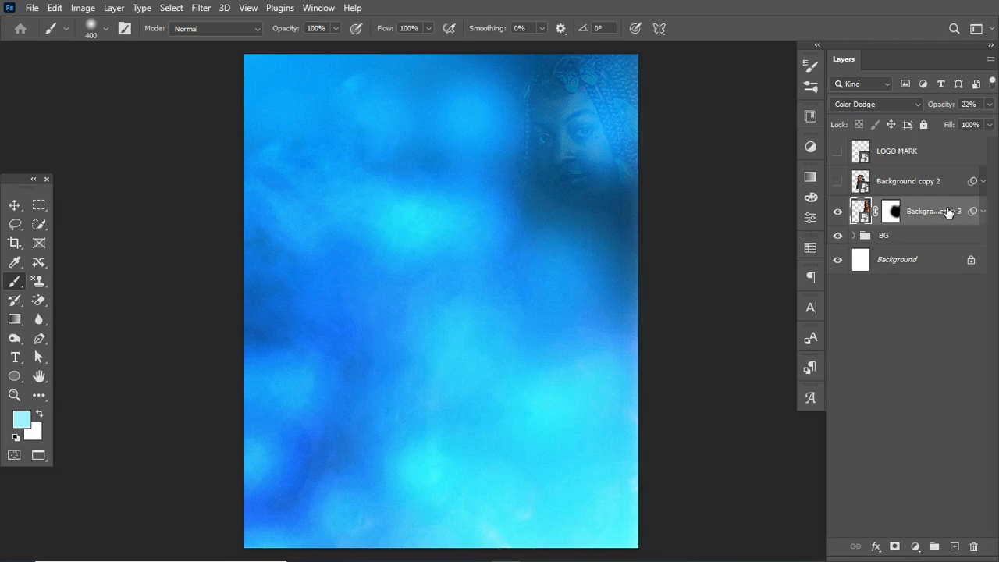
Duplicate the faded face layer, flip the copy horizontally and place it in the canvas's lower-left corner.
key(ctrl+j)
key(ctrl+t)
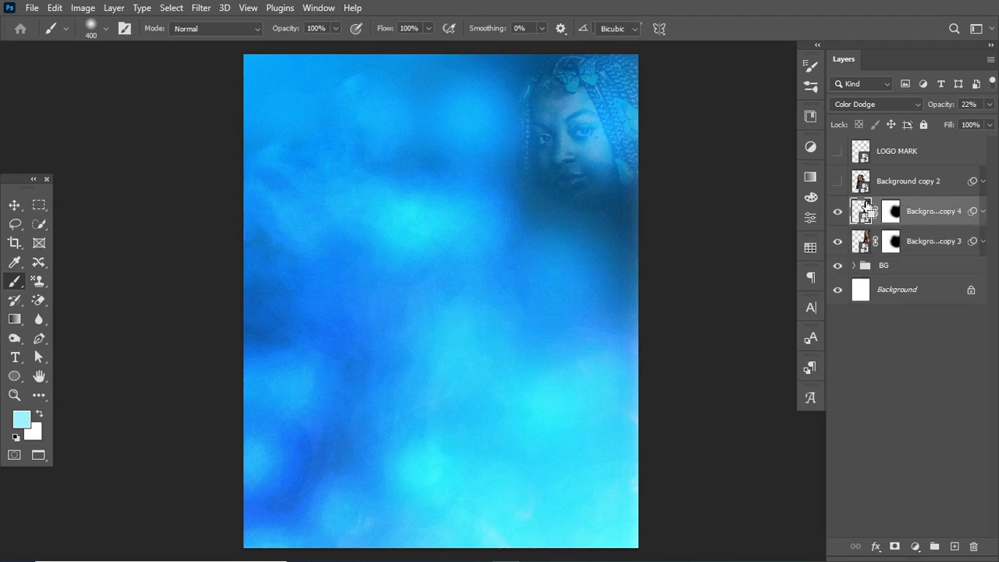
right_click(575, 204)
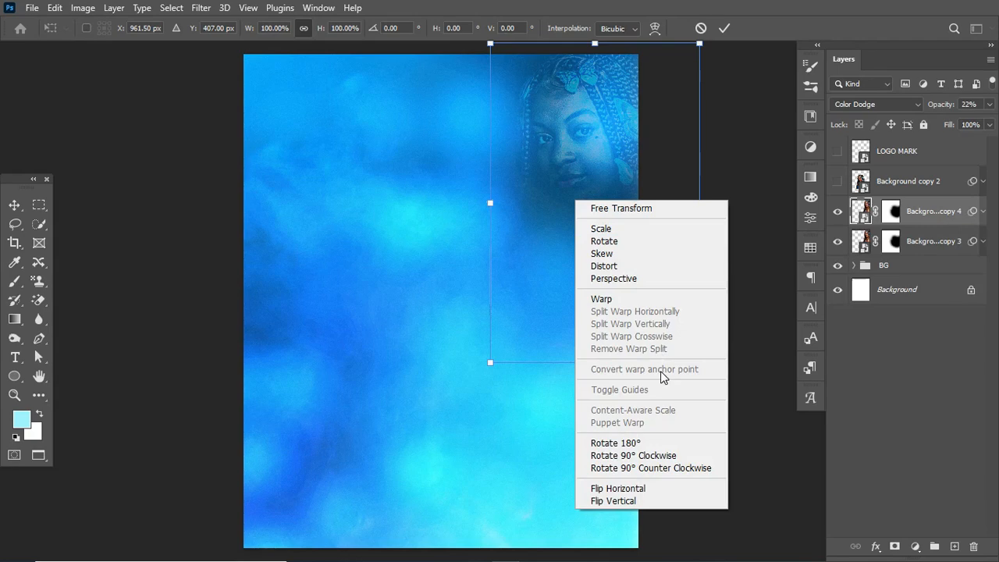
click(634, 487)
drag(594, 134, 257, 405)
key(Return)
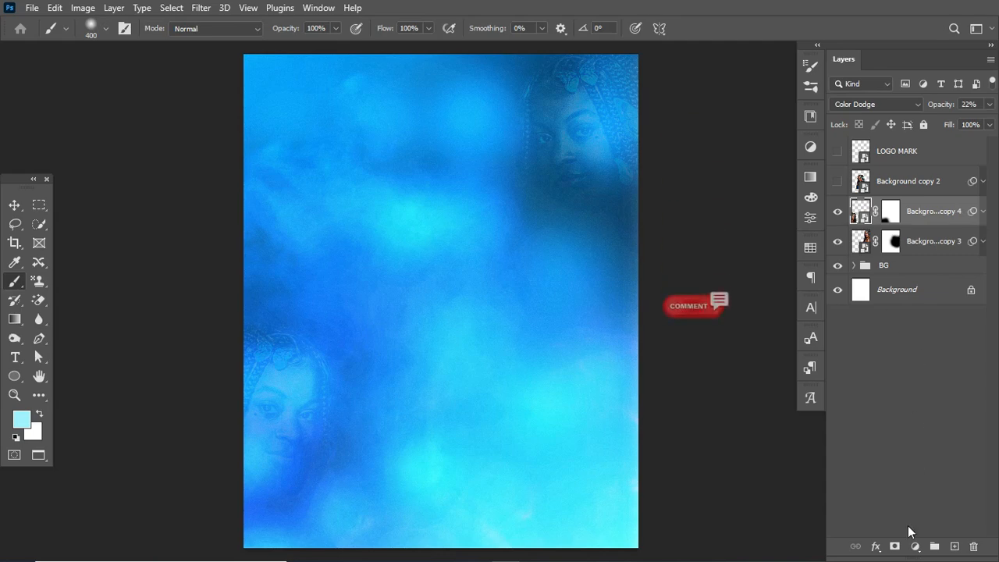
Add a Curves adjustment above the two faded face layers and darken it with a point at input 89, output 30.
click(916, 547)
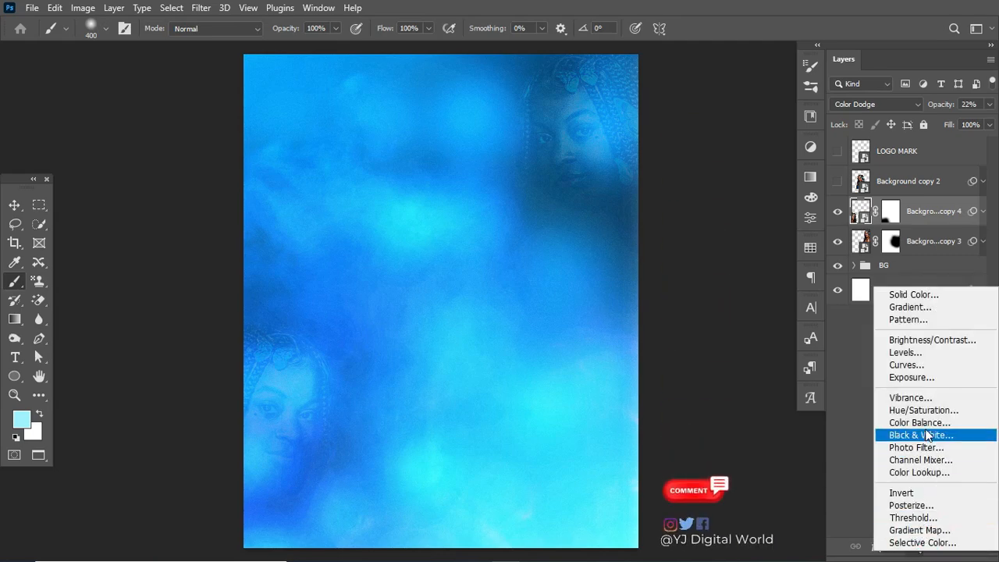
click(914, 366)
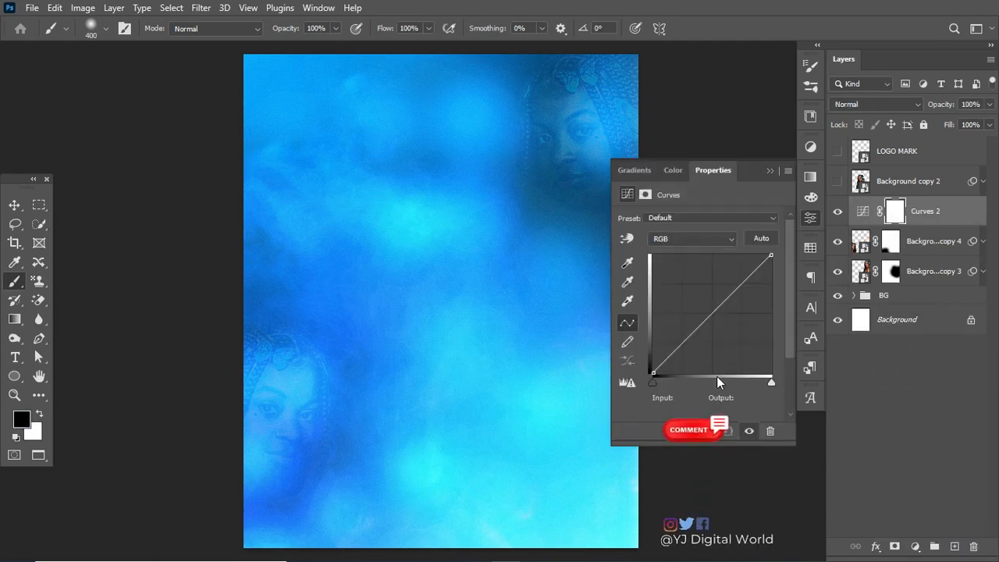
drag(684, 341, 697, 359)
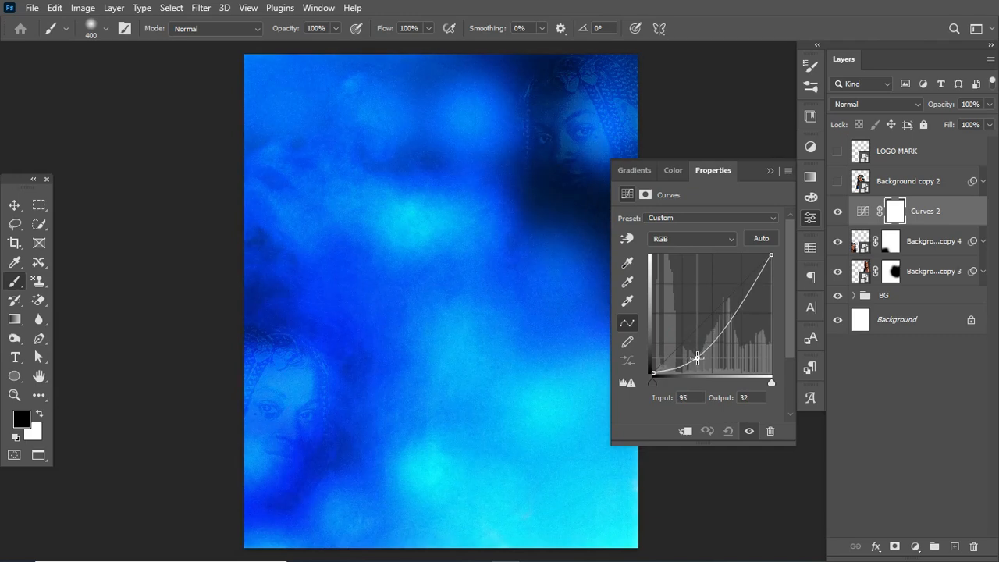
drag(699, 356, 694, 358)
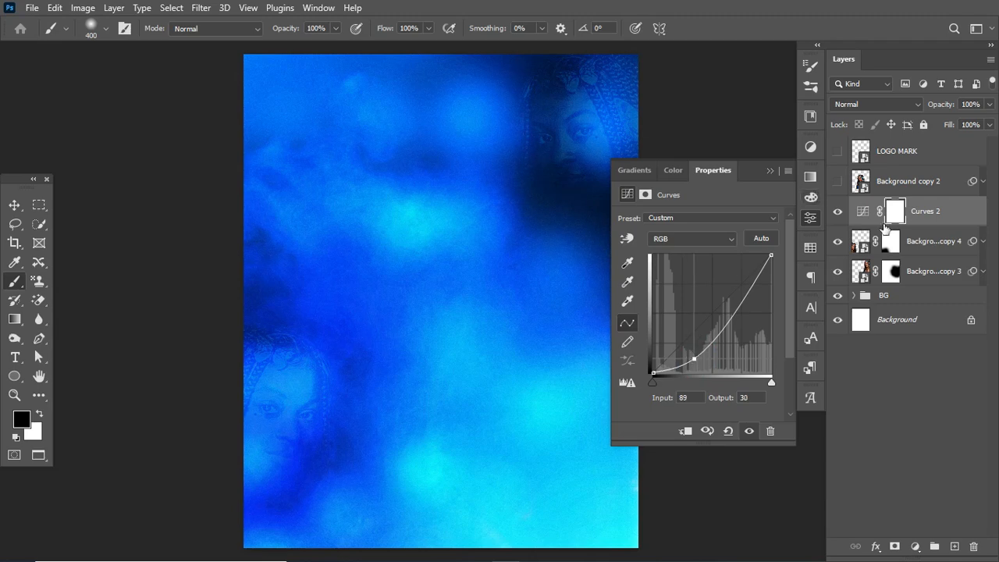
Group the new Curves layer with Background copy 3 and Background copy 4, and name the group WATERMARK.
shift+click(937, 272)
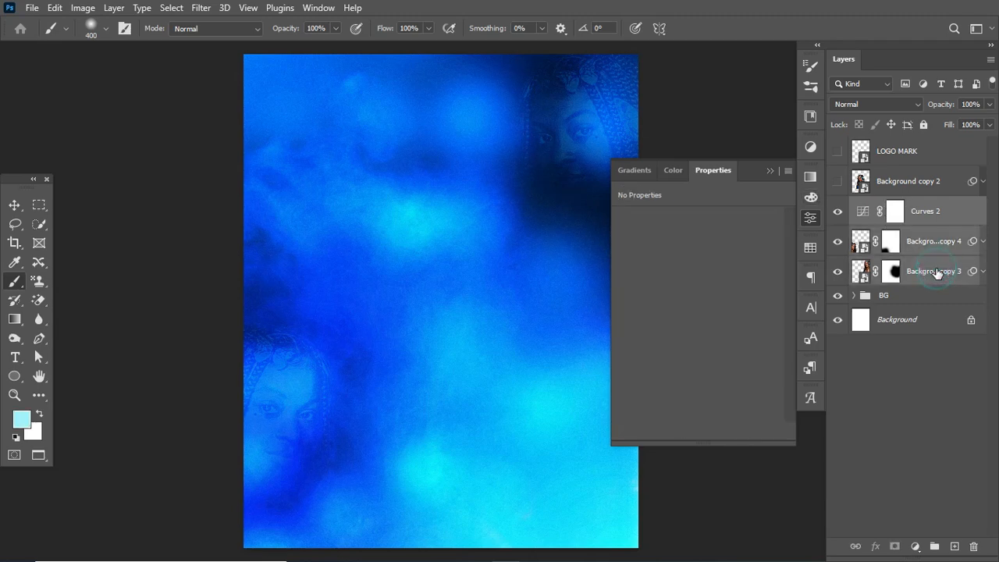
key(ctrl+g)
click(837, 206)
click(837, 205)
double_click(891, 205)
text(WATERMARK)
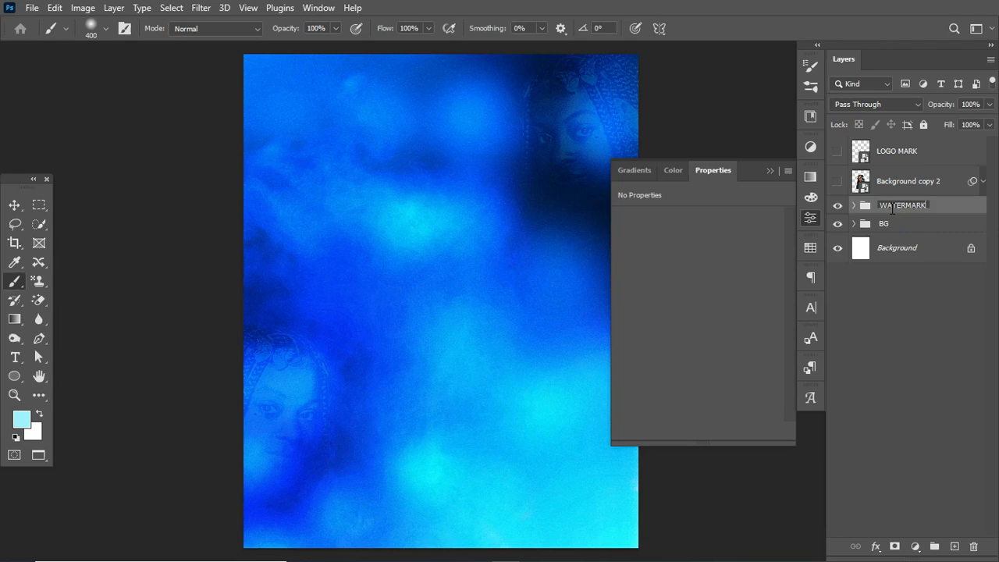
key(Return)
Show Background copy 2, scale the woman up to about 128% and shift her down towards the canvas's lower edge.
click(838, 181)
click(923, 181)
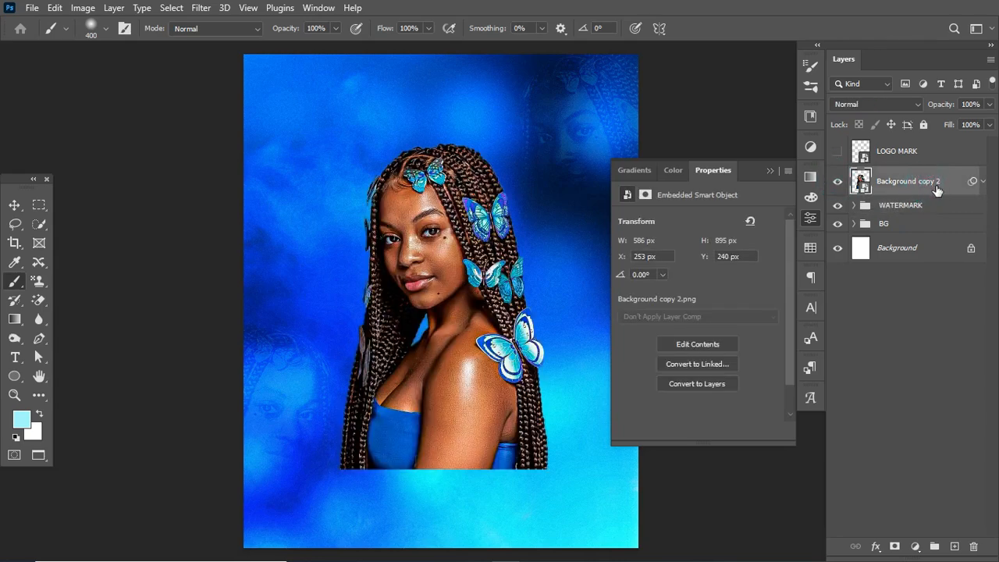
click(838, 181)
click(837, 181)
key(ctrl+t)
drag(576, 302, 612, 323)
click(487, 397)
mouse_move(487, 396)
mouse_down()
mouse_move(482, 451)
mouse_move(485, 413)
mouse_up()
key(Return)
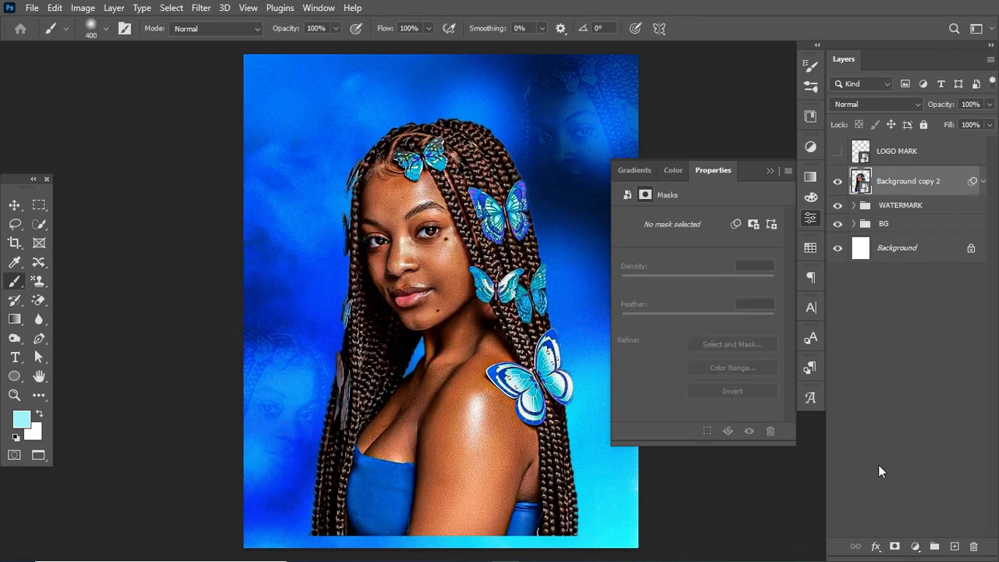
Add a Curves adjustment clipped to Background copy 2, with a shadow point and a highlight point at input 193, output 185.
click(916, 546)
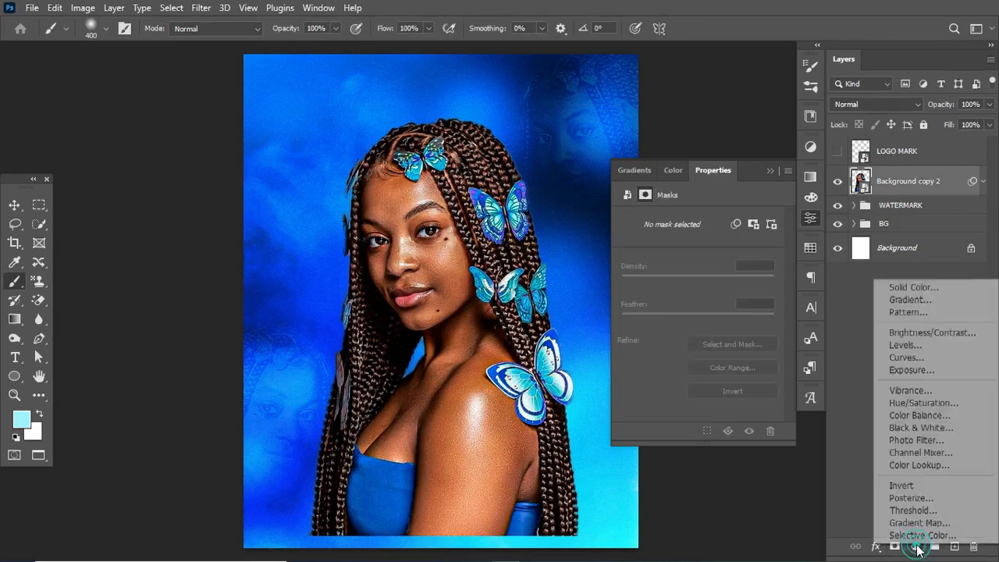
click(928, 358)
drag(678, 347, 681, 348)
click(741, 287)
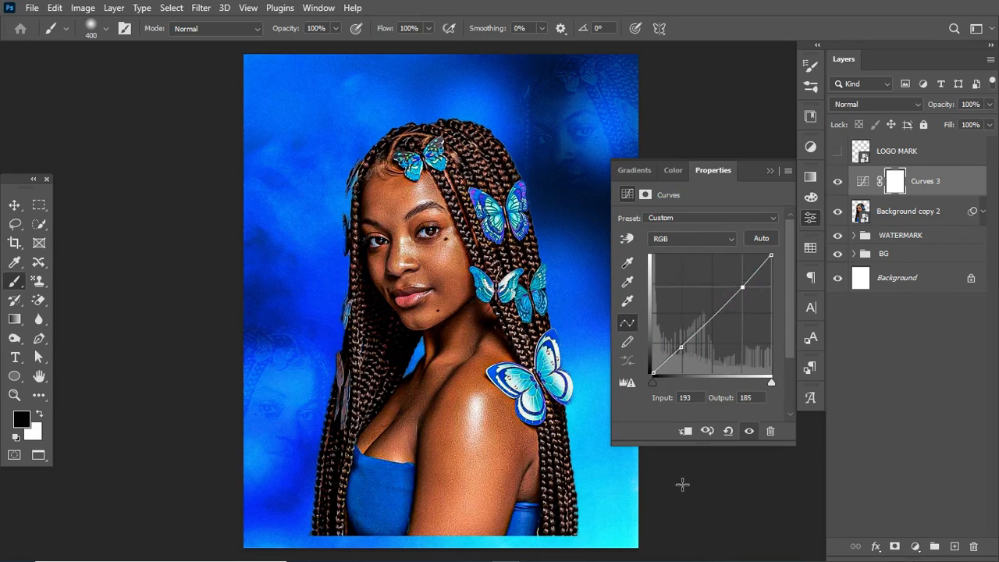
click(684, 432)
click(838, 183)
click(837, 183)
click(837, 184)
click(837, 184)
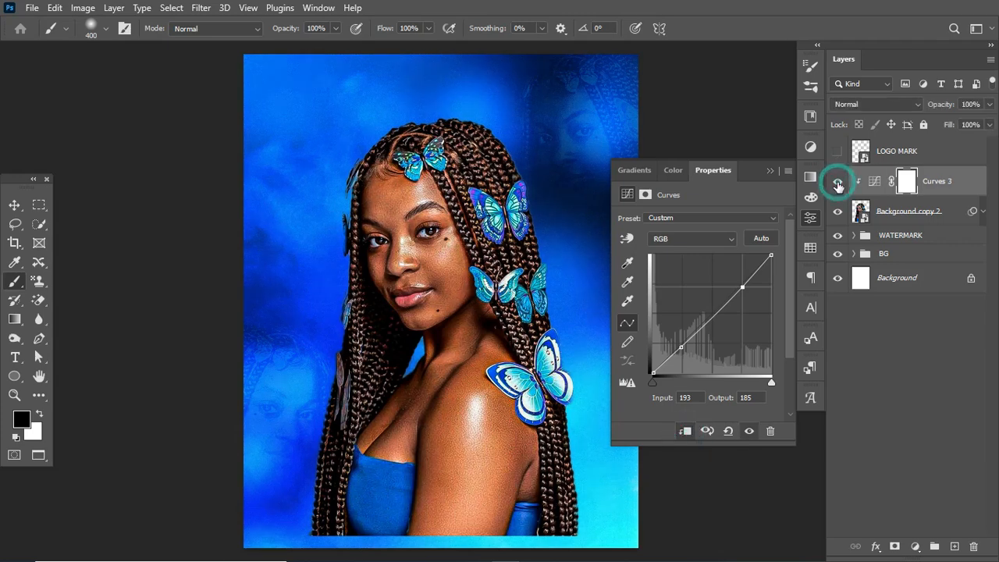
click(838, 183)
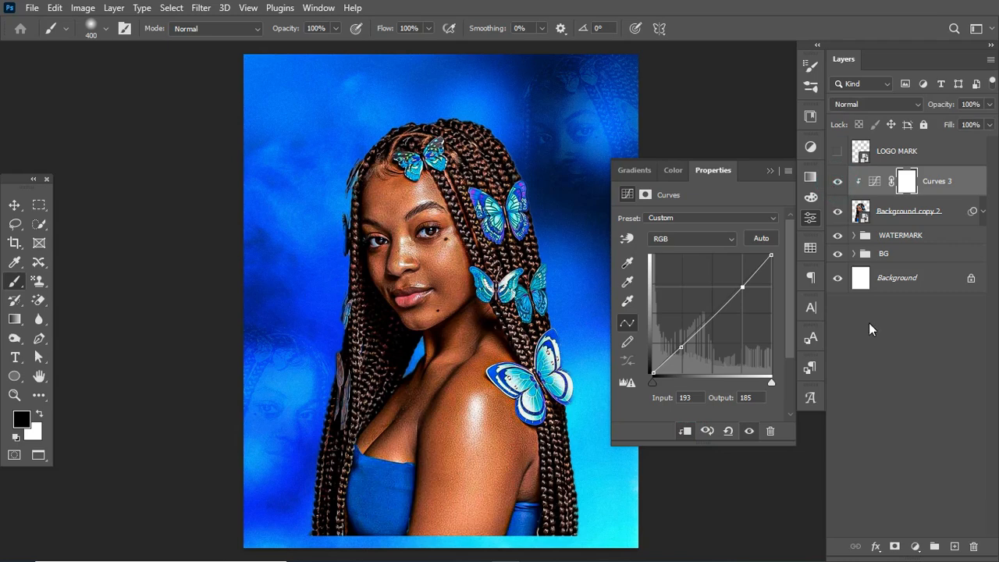
Add a clipped Color Balance adjustment for the woman and set its midtones to red +20 and green +26, raising blue too.
click(915, 545)
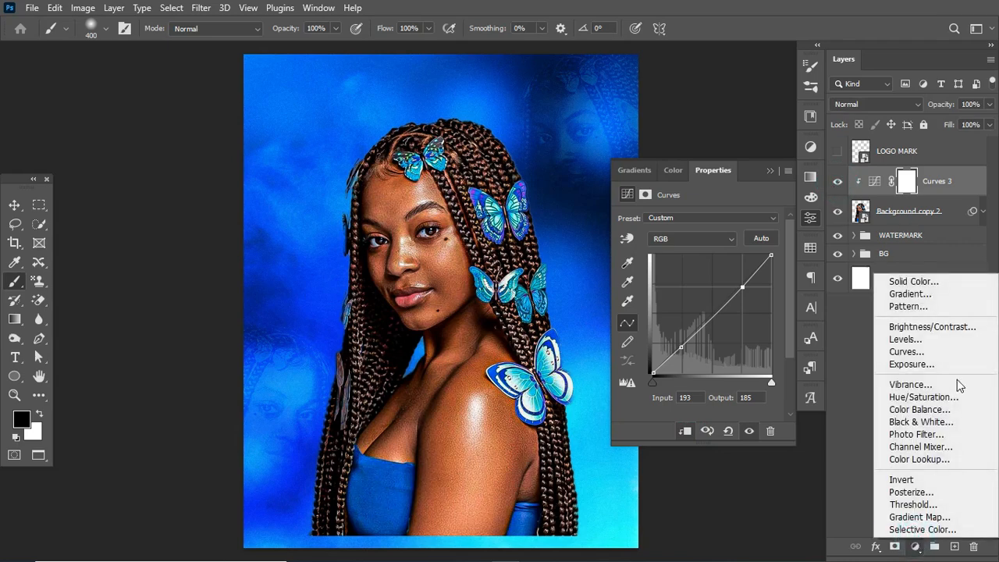
click(921, 409)
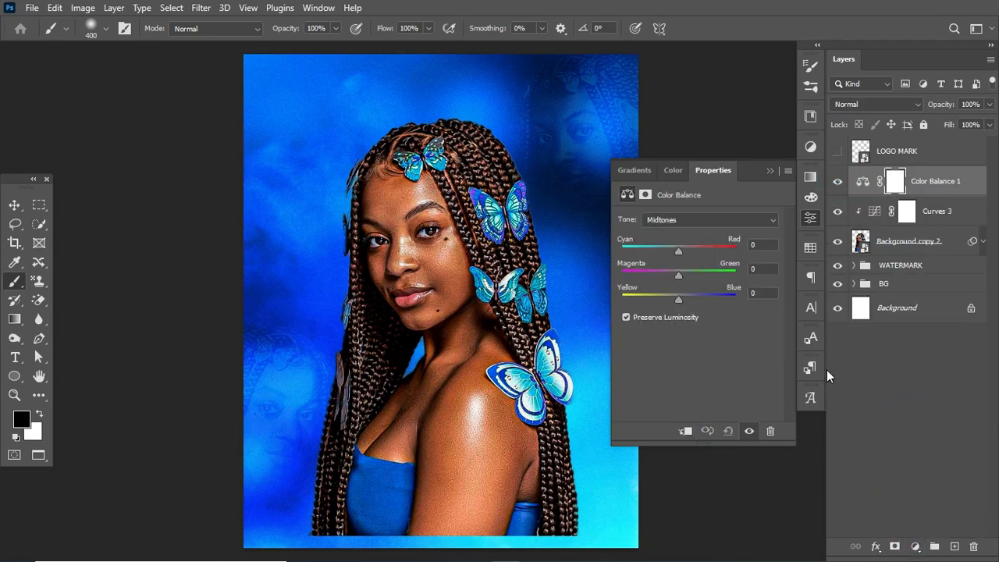
click(685, 432)
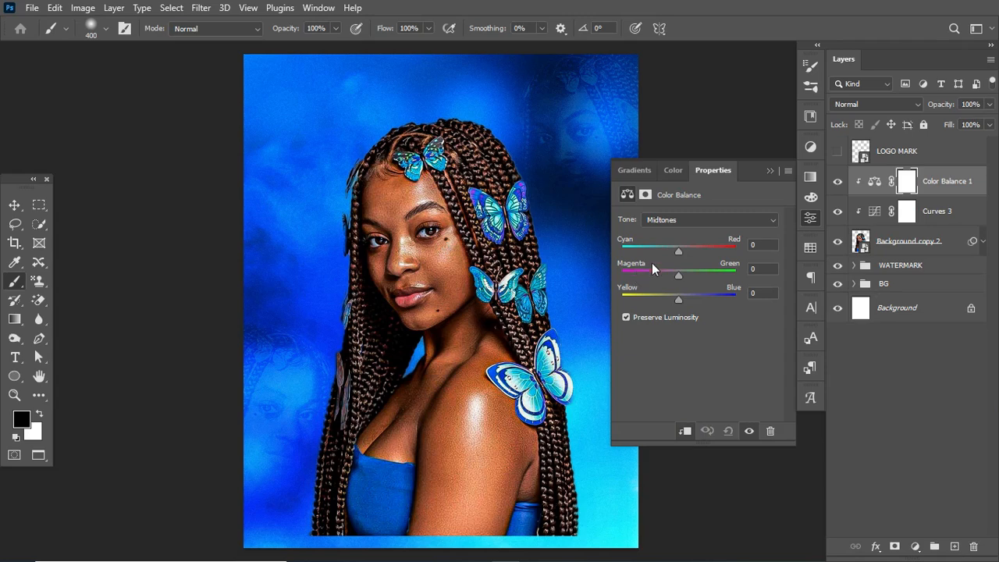
click(745, 221)
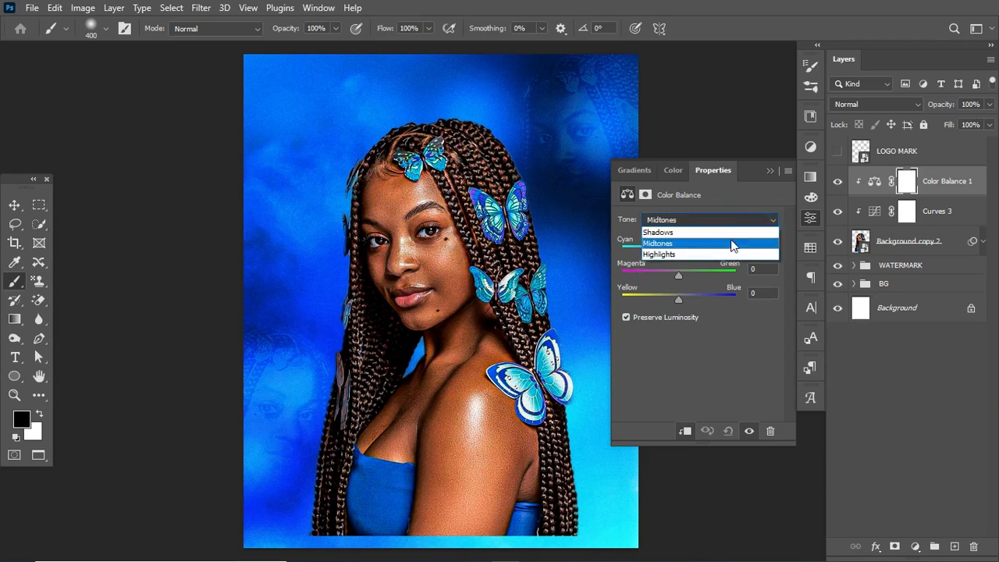
click(742, 218)
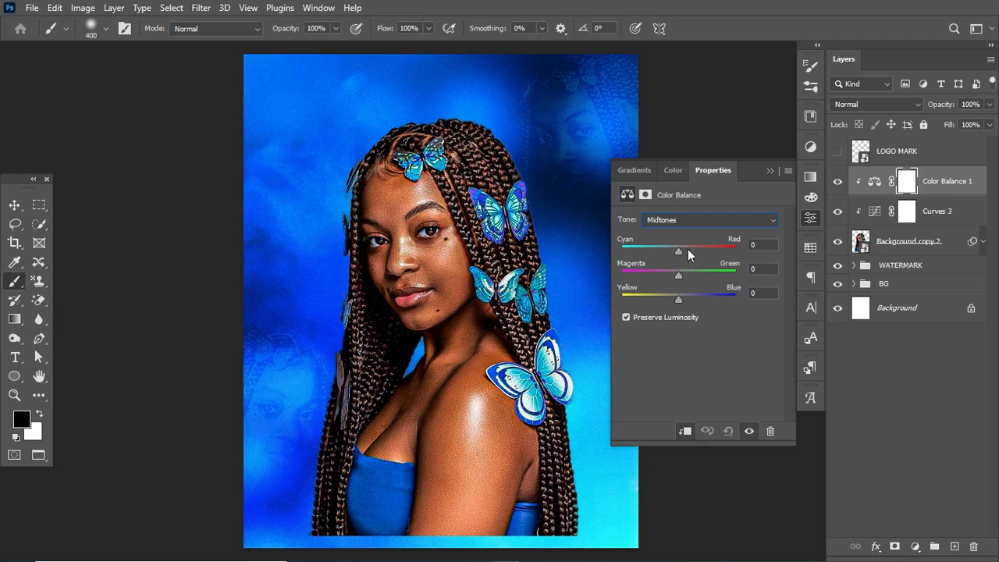
mouse_move(679, 256)
mouse_down()
mouse_move(731, 259)
mouse_move(634, 269)
mouse_move(685, 266)
mouse_up()
drag(679, 275, 691, 306)
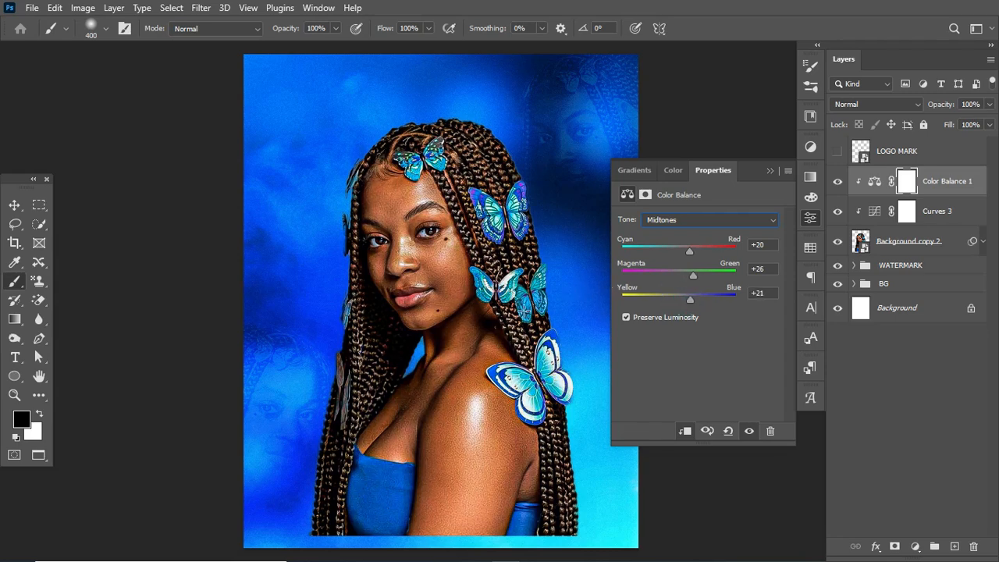
drag(690, 299, 695, 304)
Shift the Color Balance highlights strongly towards red, with green +3 and blue +11.
click(722, 219)
click(695, 254)
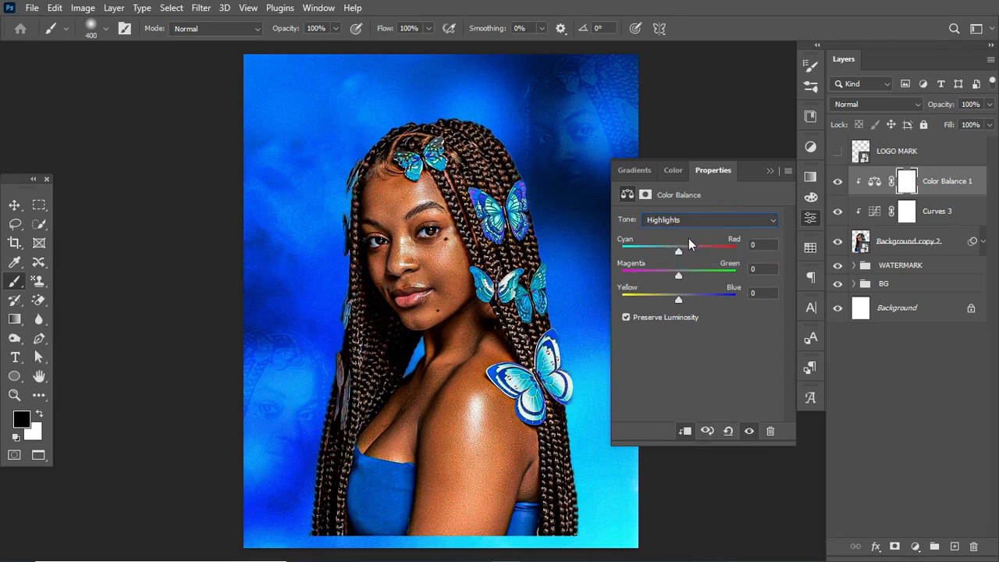
drag(680, 251, 695, 256)
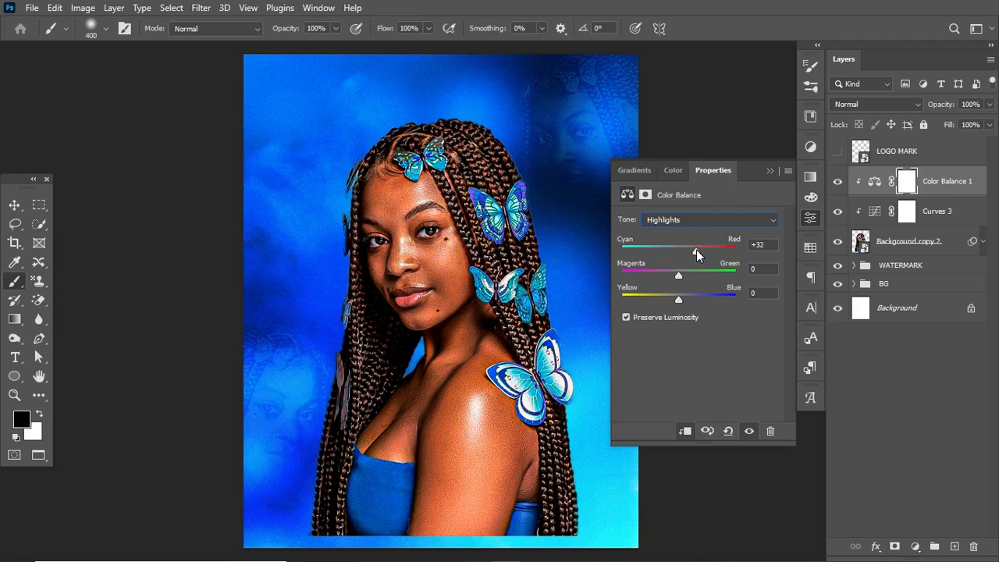
drag(702, 254, 704, 255)
drag(679, 276, 681, 280)
drag(678, 300, 686, 307)
Set the Color Balance shadows to red +6, green +2 and blue +8.
click(739, 219)
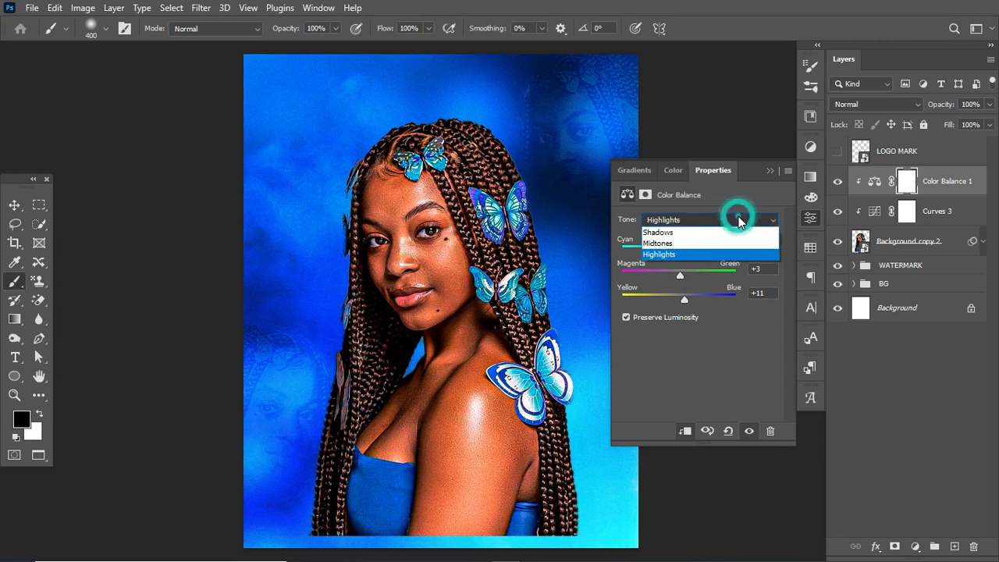
click(716, 233)
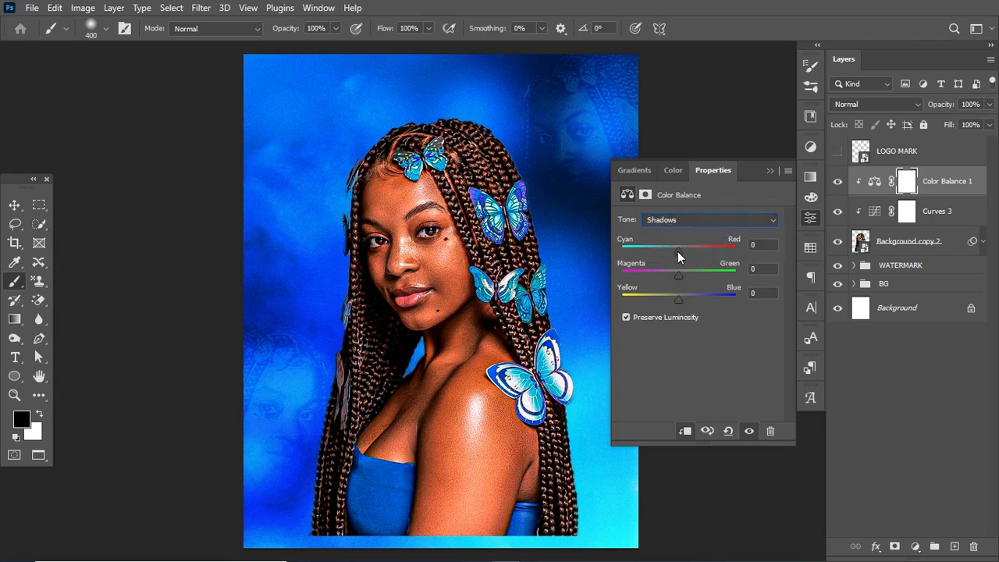
drag(680, 256, 682, 280)
drag(681, 303, 683, 305)
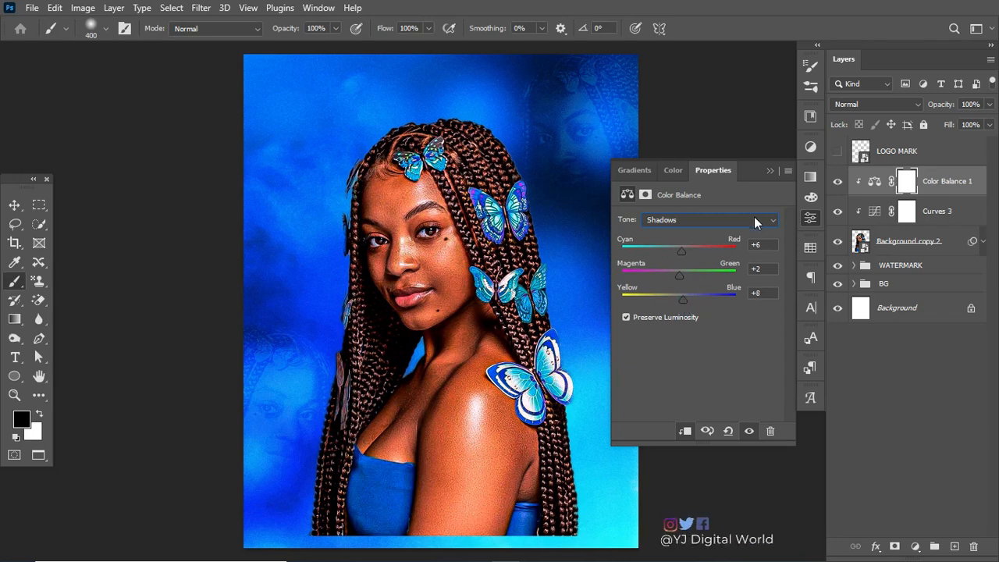
click(770, 171)
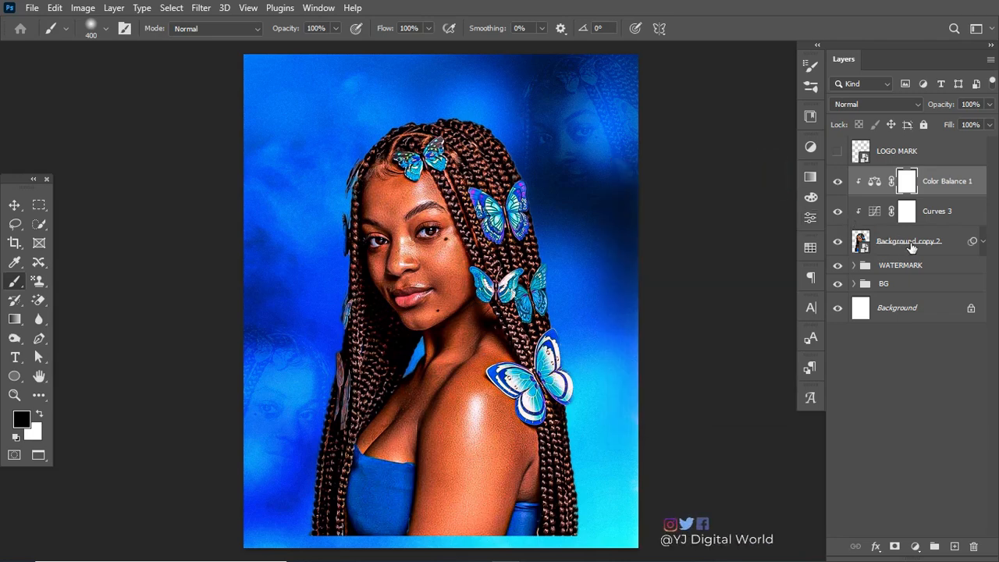
Group Background copy 2 with its clipped Curves and Color Balance adjustments, and name the group CELEBRANT.
click(949, 187)
shift+click(931, 248)
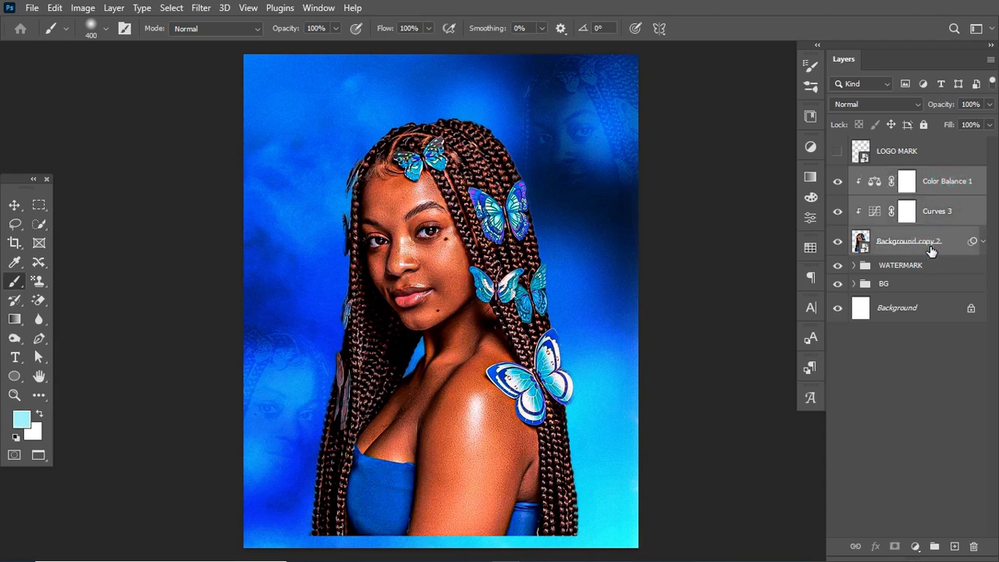
key(ctrl+g)
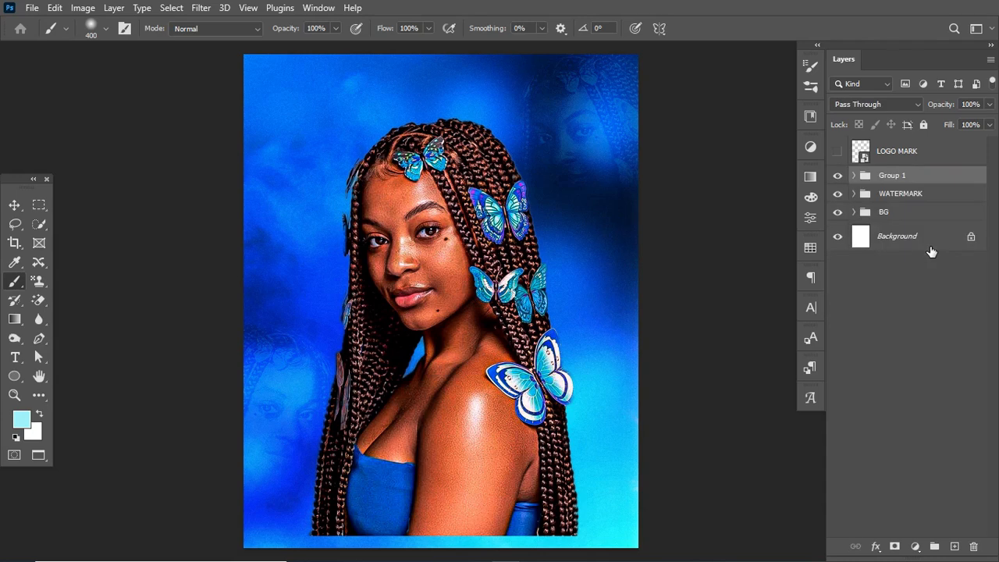
click(838, 176)
click(838, 176)
double_click(879, 176)
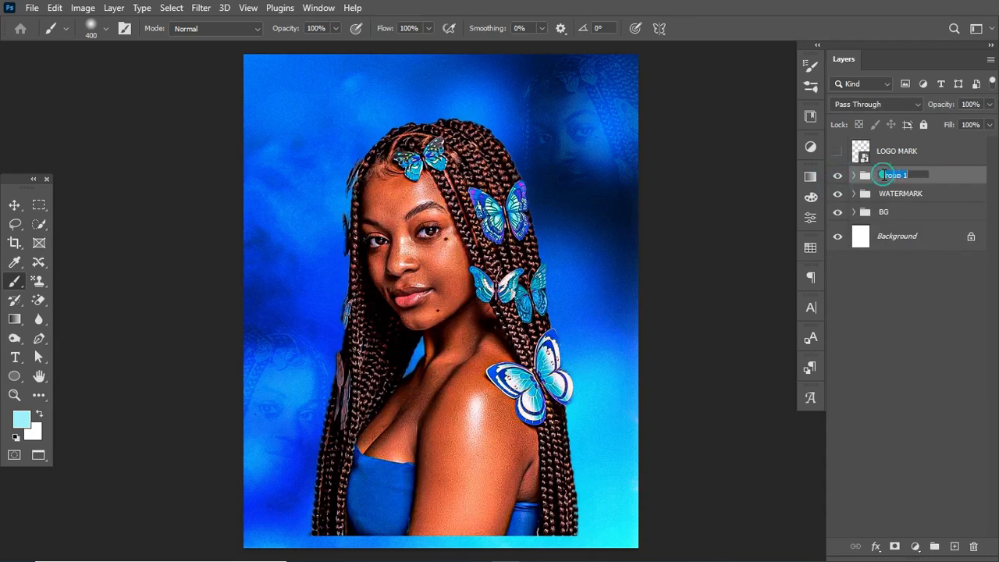
text(CELEBRANT)
key(Return)
Add a layer mask to the CELEBRANT group and fade the woman's lower body with a vertical black-to-white linear gradient.
click(895, 546)
key(d)
click(15, 319)
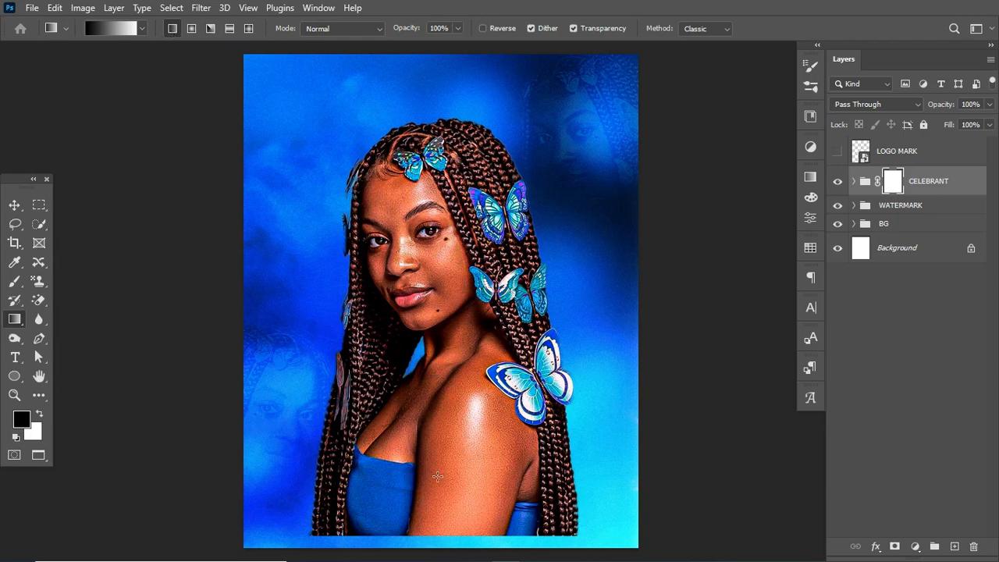
drag(444, 508, 445, 416)
drag(446, 376, 446, 377)
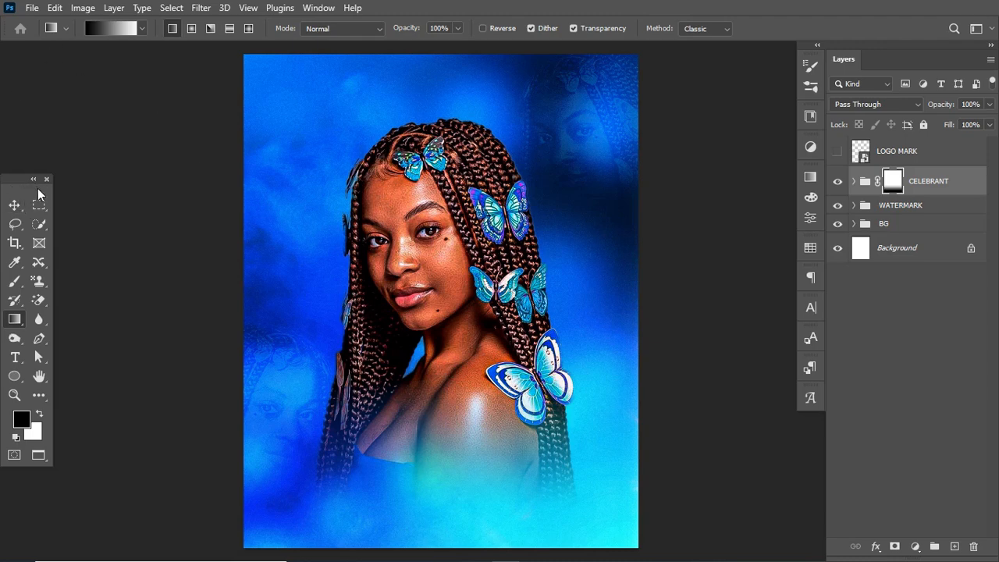
drag(25, 179, 18, 64)
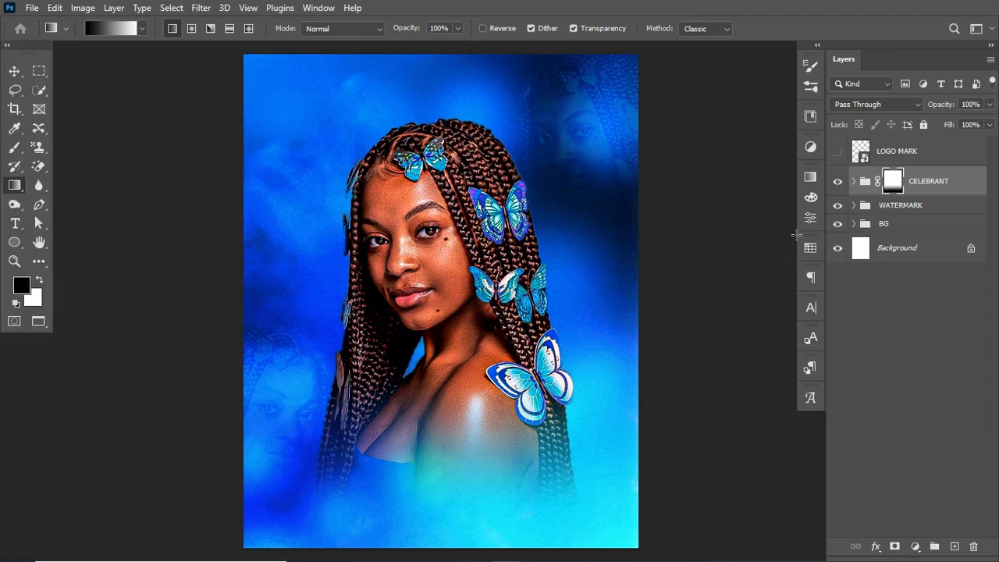
Enlarge the woman slightly by transforming Background copy 2 inside the CELEBRANT group.
click(853, 182)
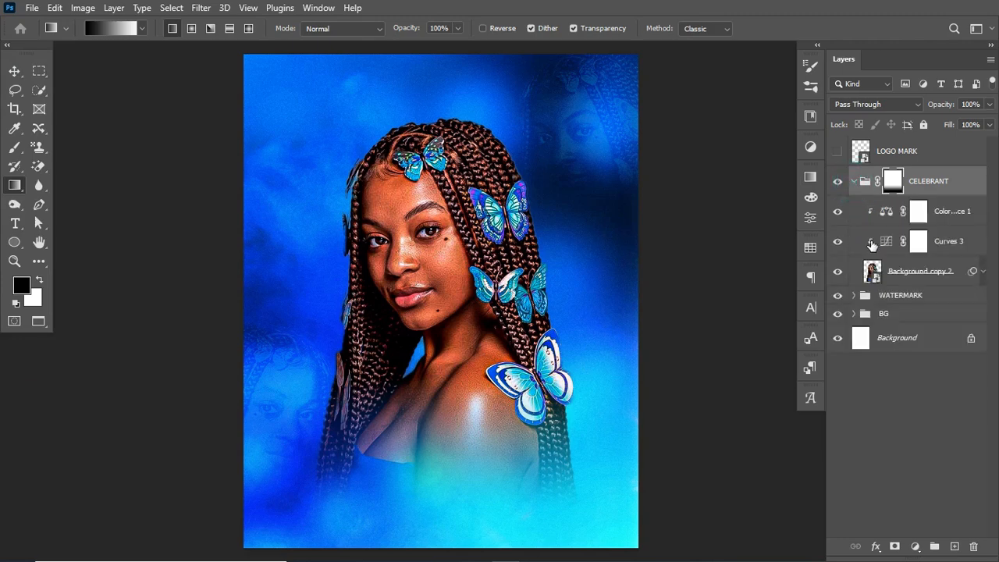
click(897, 274)
key(ctrl+t)
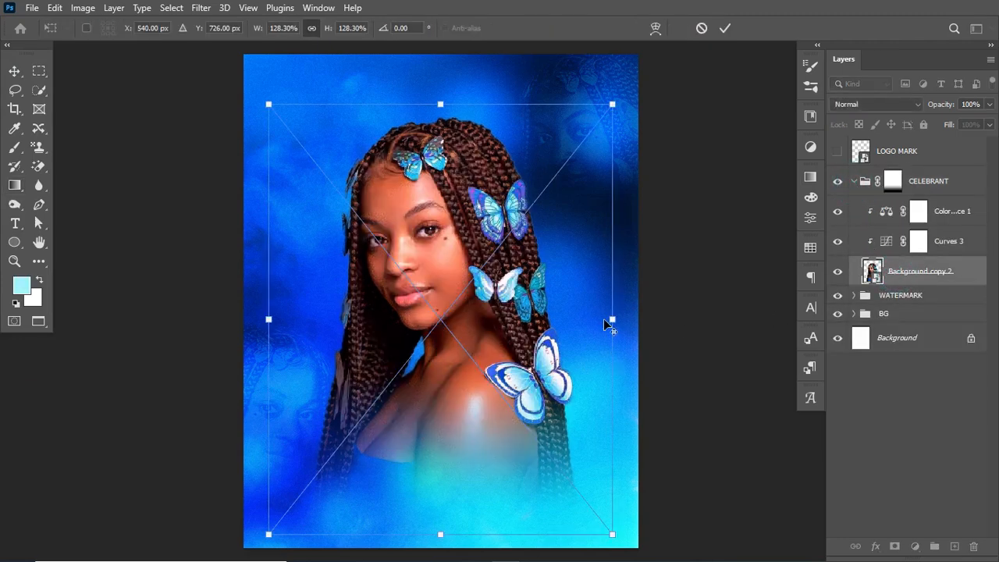
drag(616, 319, 624, 320)
mouse_move(529, 387)
mouse_down()
mouse_move(539, 347)
mouse_move(530, 392)
mouse_up()
key(Return)
key(g)
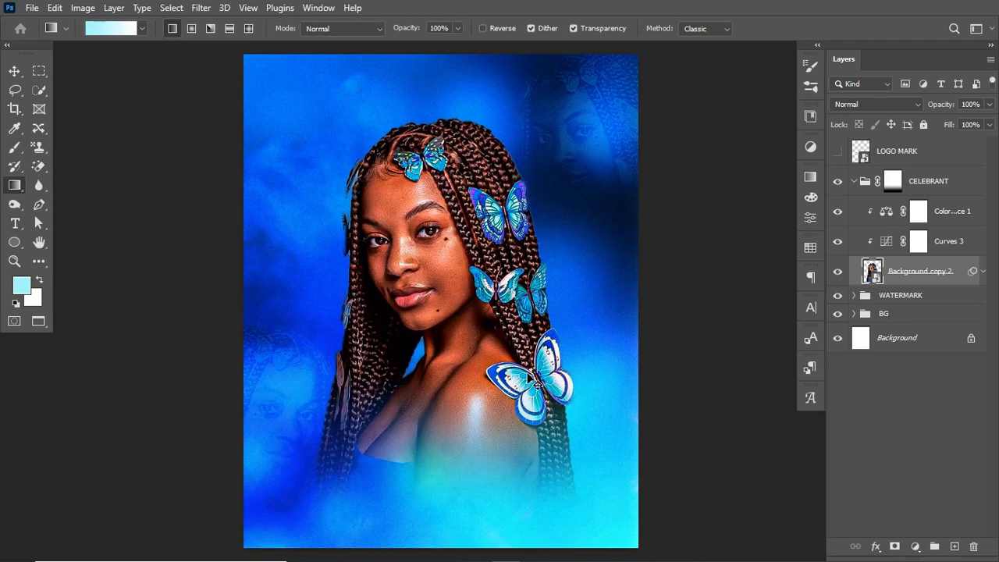
key(ctrl+t)
drag(617, 319, 625, 323)
key(Return)
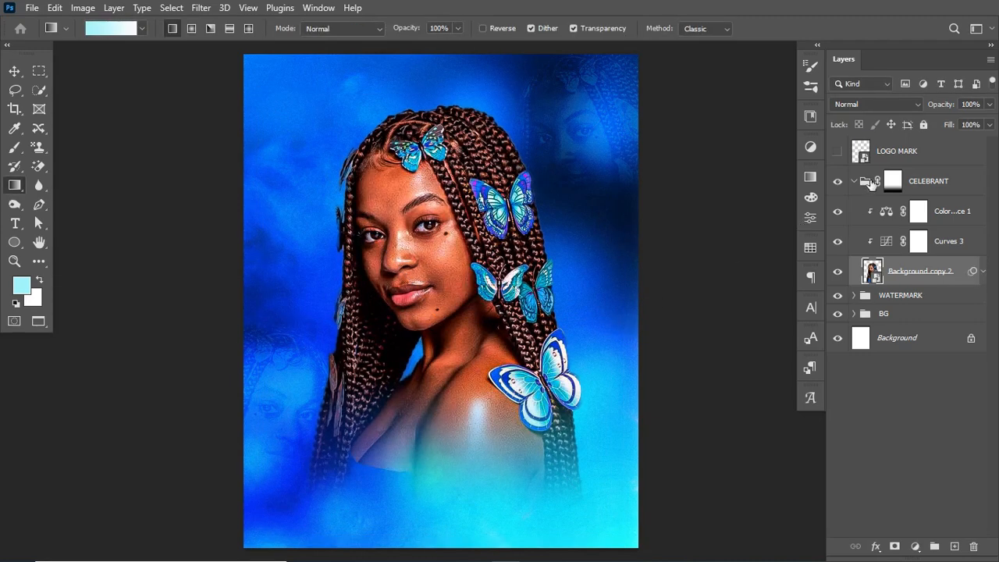
click(854, 180)
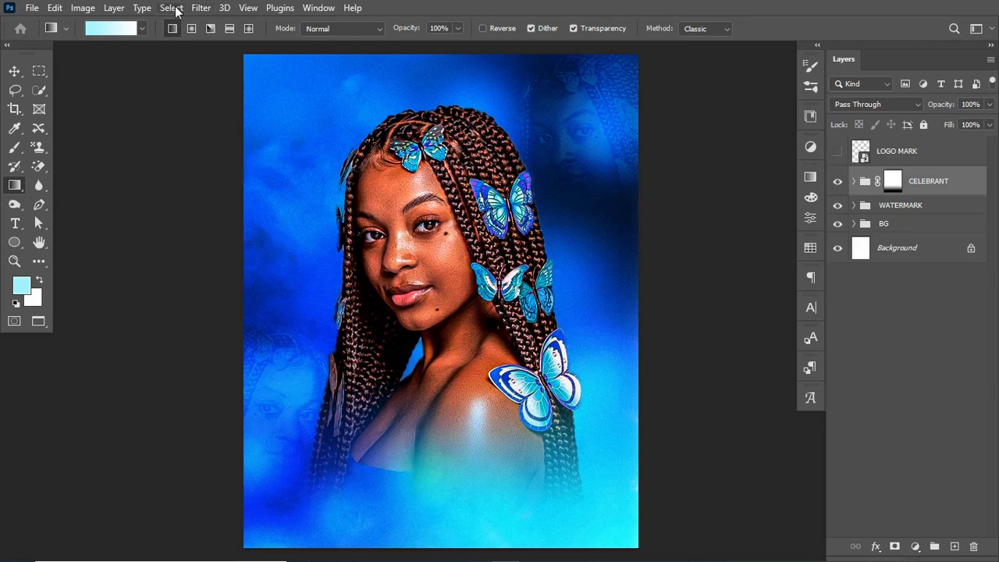
Create a new guide layout with margins of 67.5 px at top and bottom and 75.6 px at left and right.
click(202, 8)
click(205, 8)
click(249, 8)
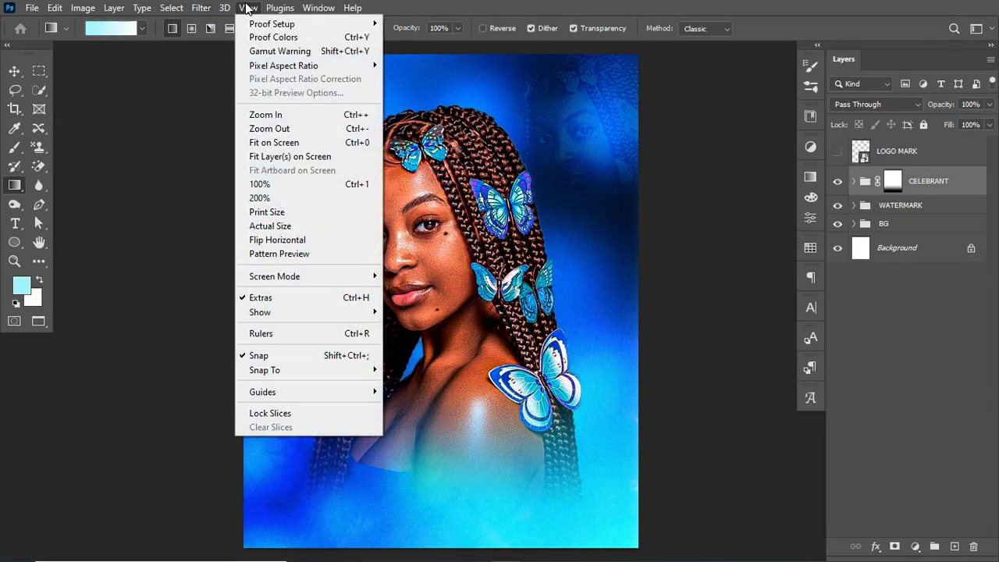
mouse_move(320, 398)
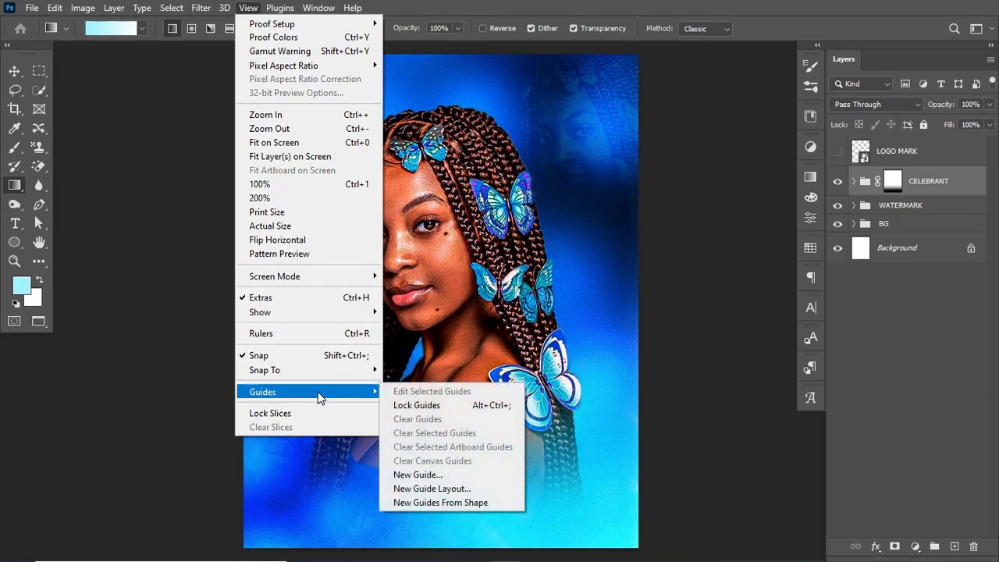
click(446, 489)
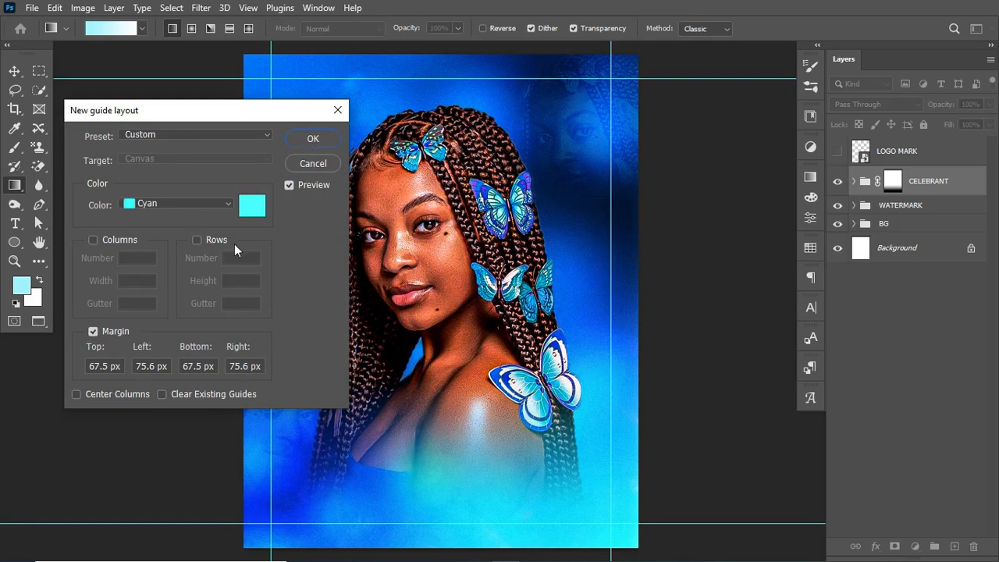
click(313, 138)
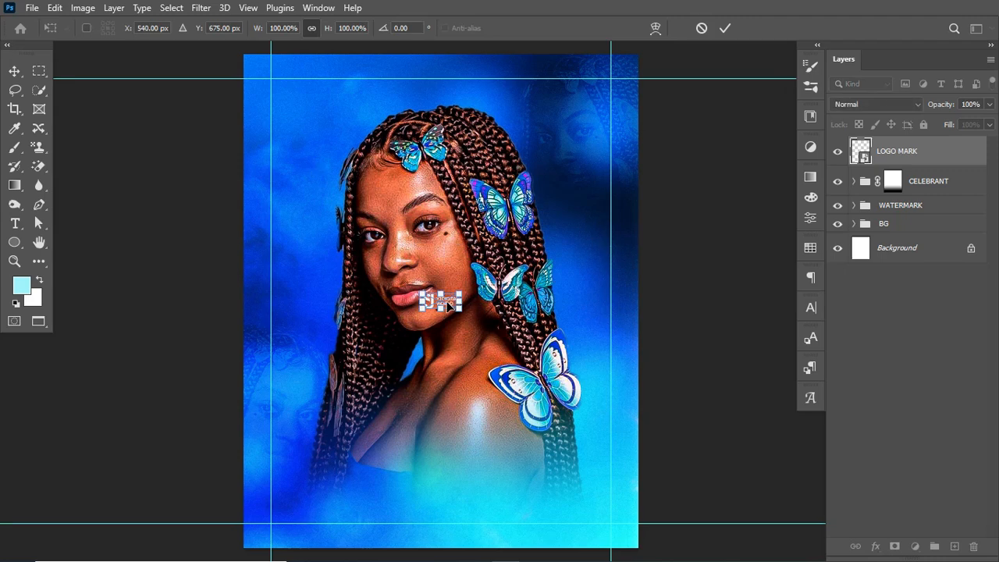
Place the visible LOGO MARK layer in the canvas's upper-left corner, aligned to the margin guides.
drag(448, 305, 300, 92)
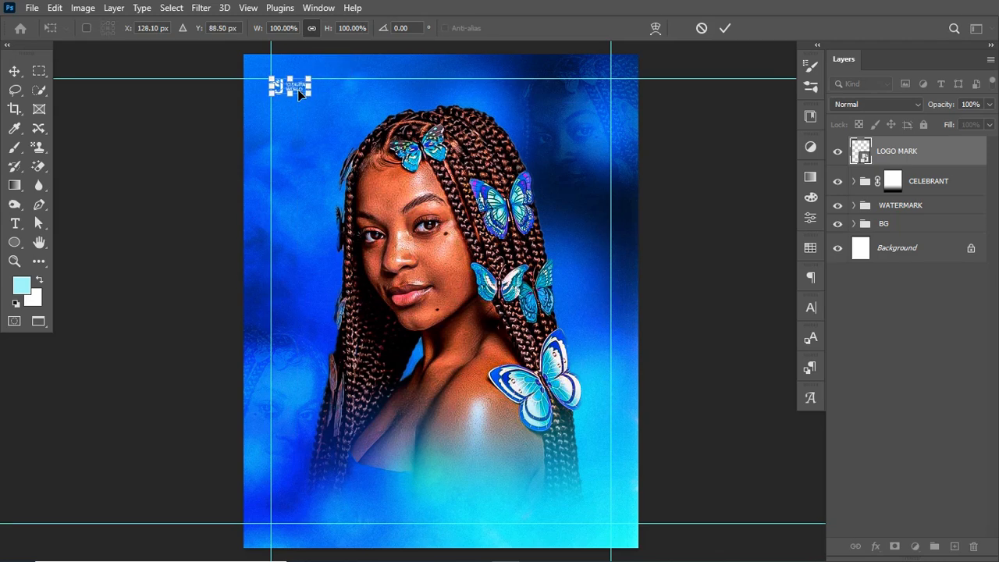
key(Return)
key(g)
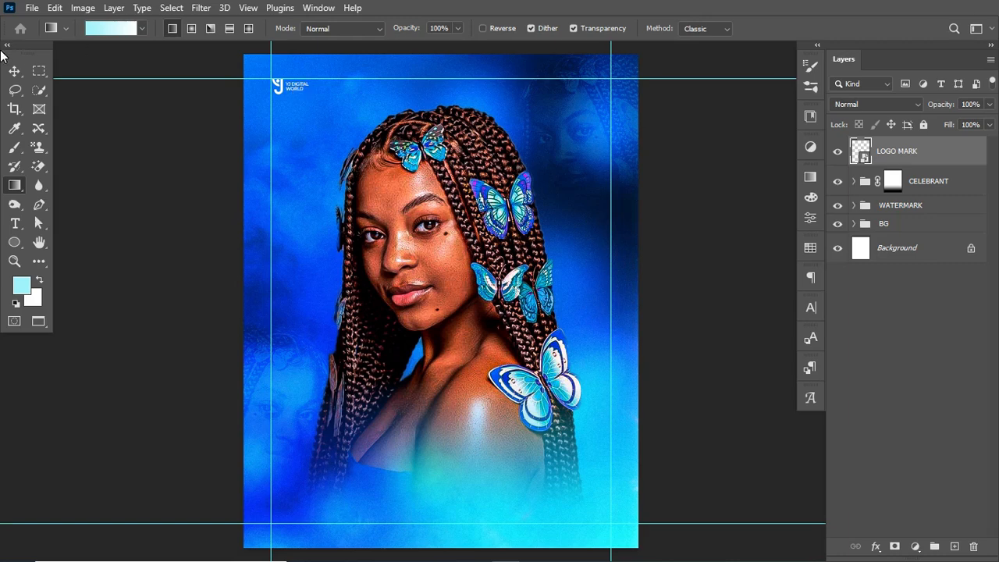
click(14, 71)
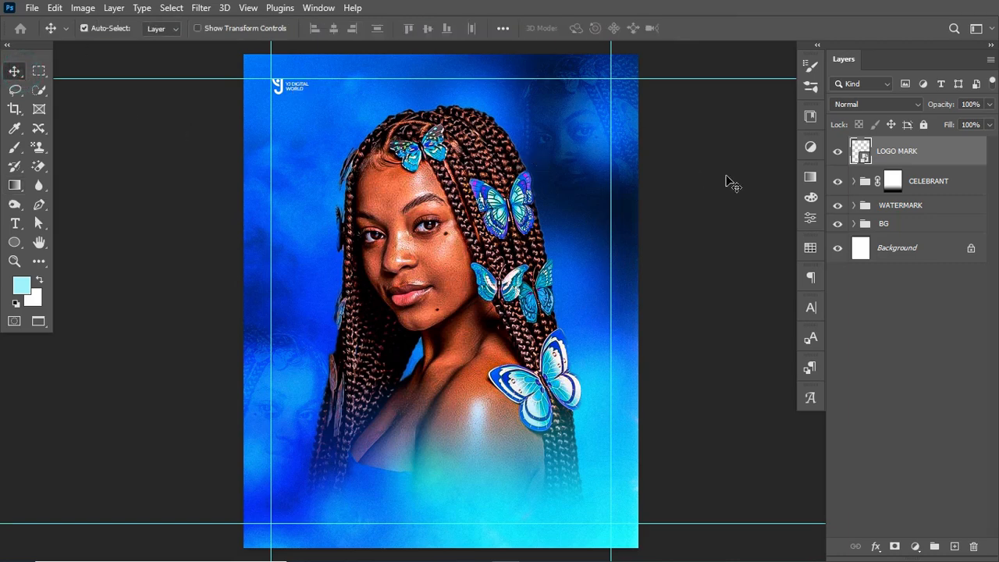
Paste the copied birthday wording as a Montserrat SemiBold text layer and position it over the upper part of the portrait.
key(t)
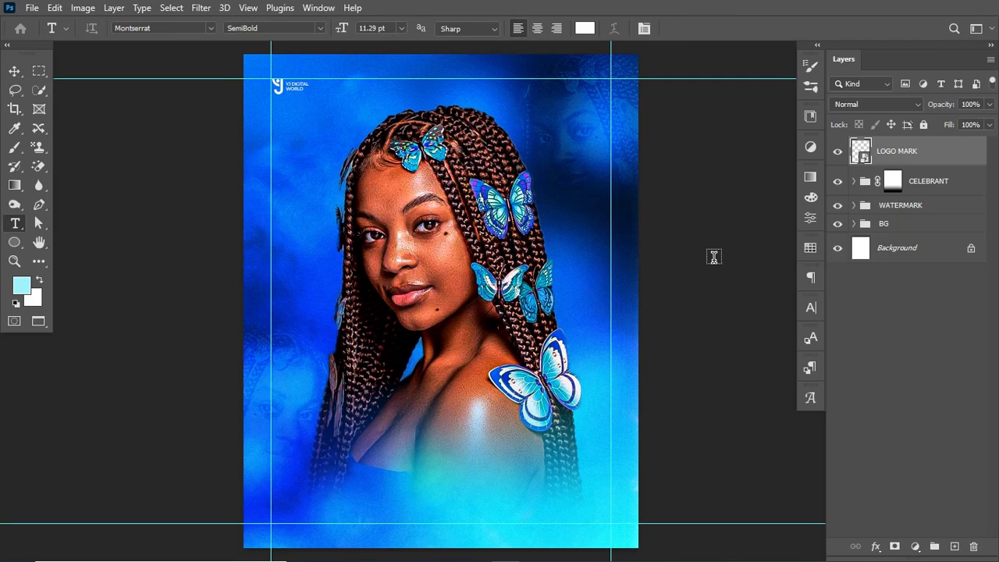
click(316, 361)
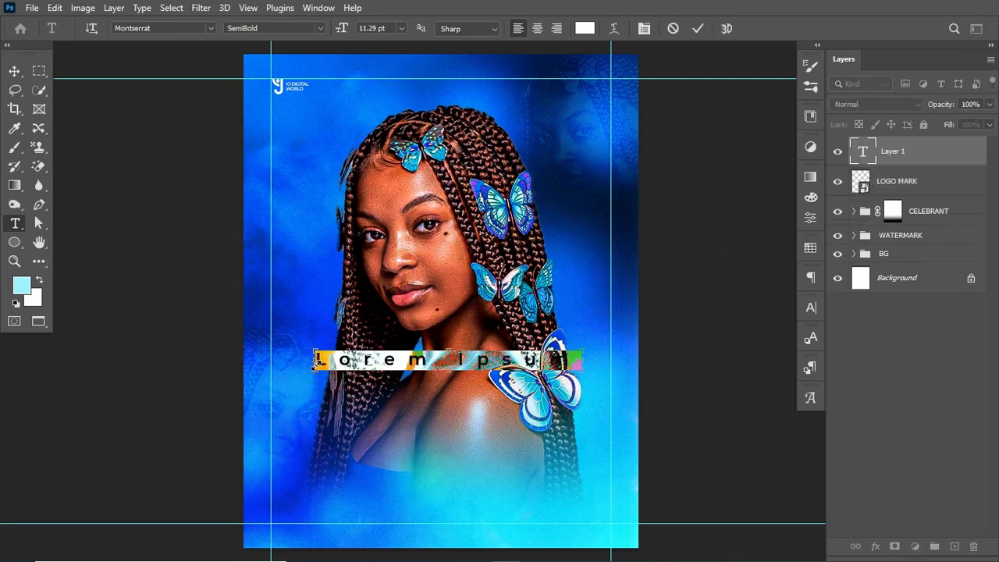
key(ctrl+v)
key(ctrl+Return)
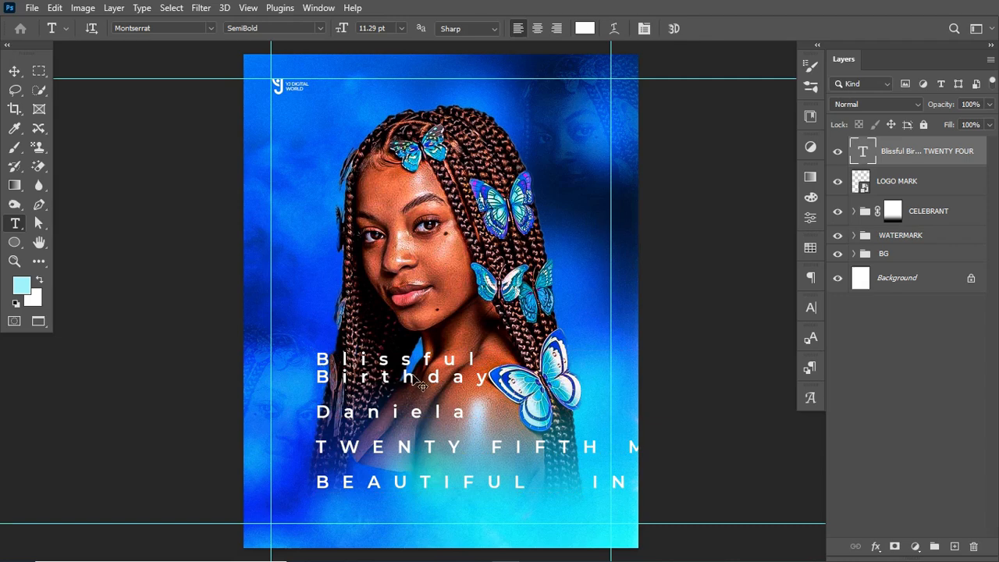
drag(418, 381, 396, 121)
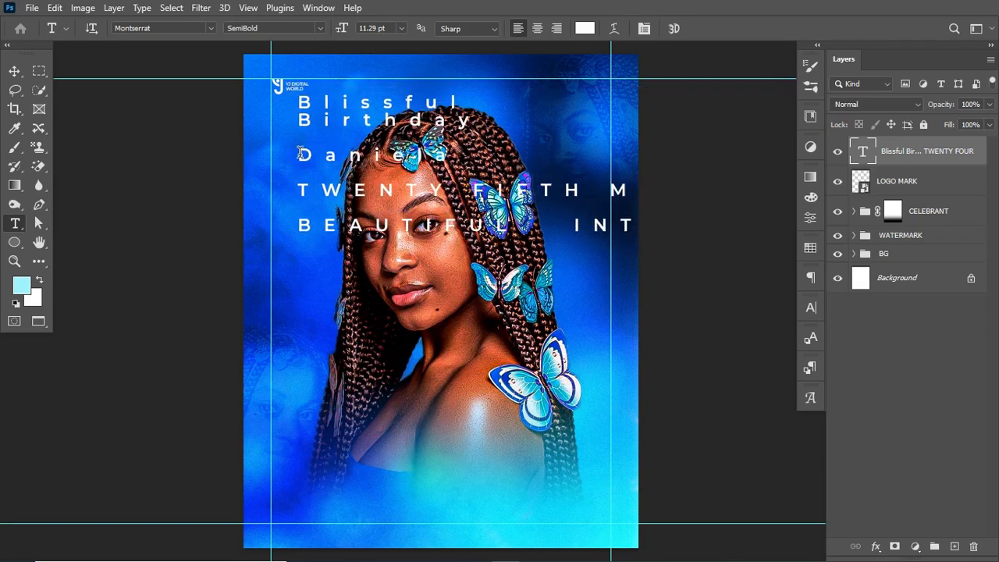
Cut the celebrant's name out of the text block and paste it as a separate text layer over the woman's lower body.
drag(293, 156, 466, 168)
key(ctrl+c)
key(BackSpace)
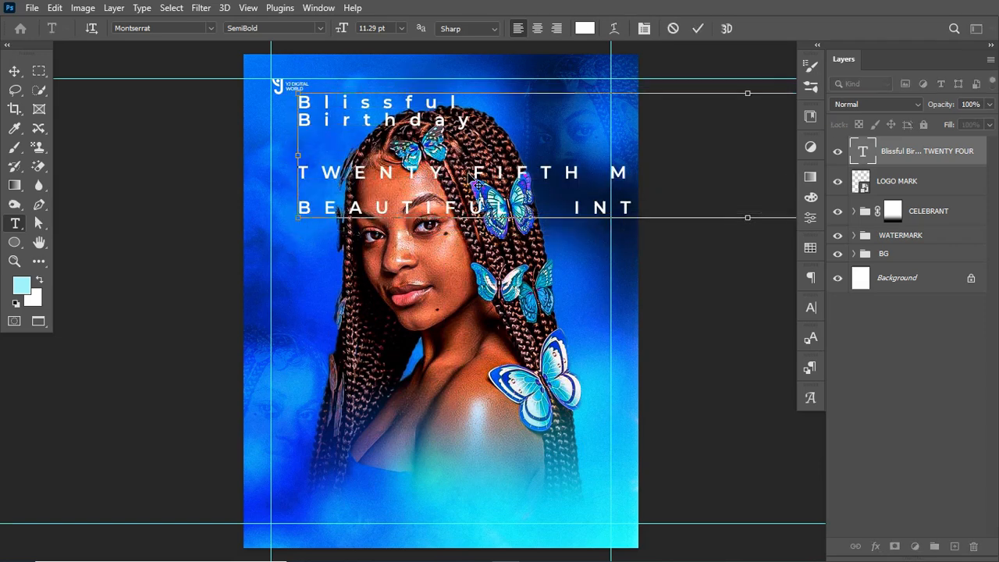
click(353, 443)
key(ctrl+v)
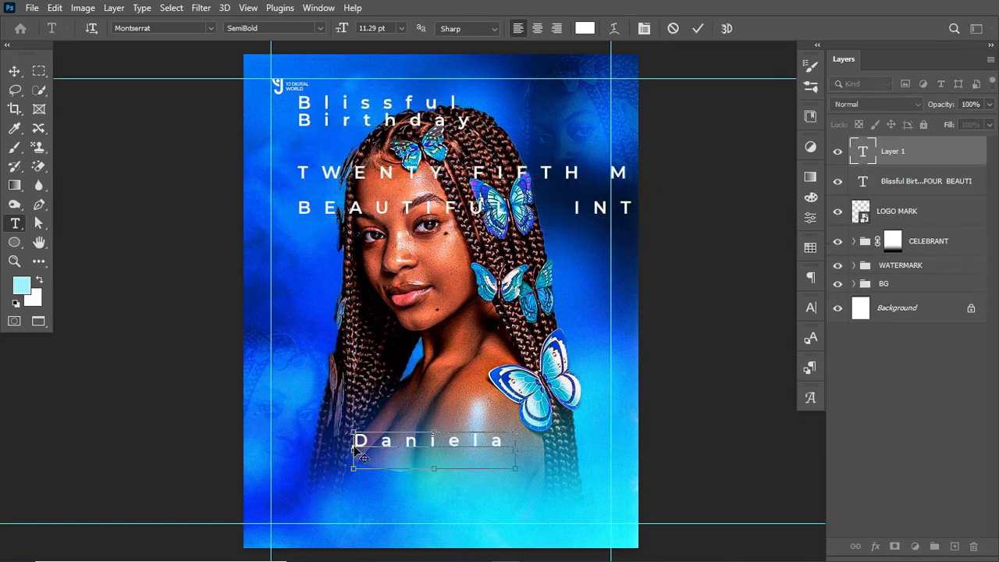
Set the celebrant's name to the Bella Script CYR Regular font with tracking 0.
click(811, 309)
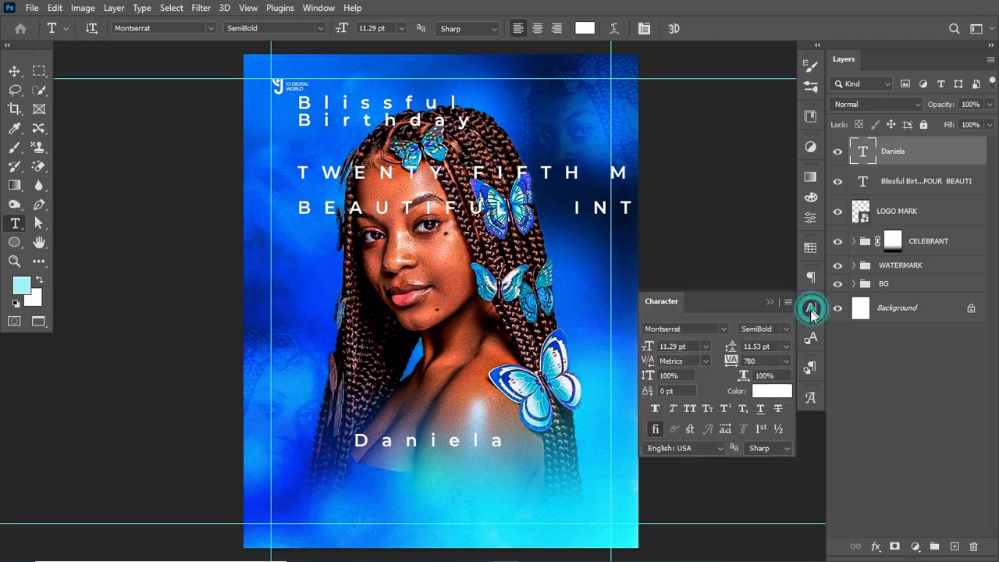
click(697, 329)
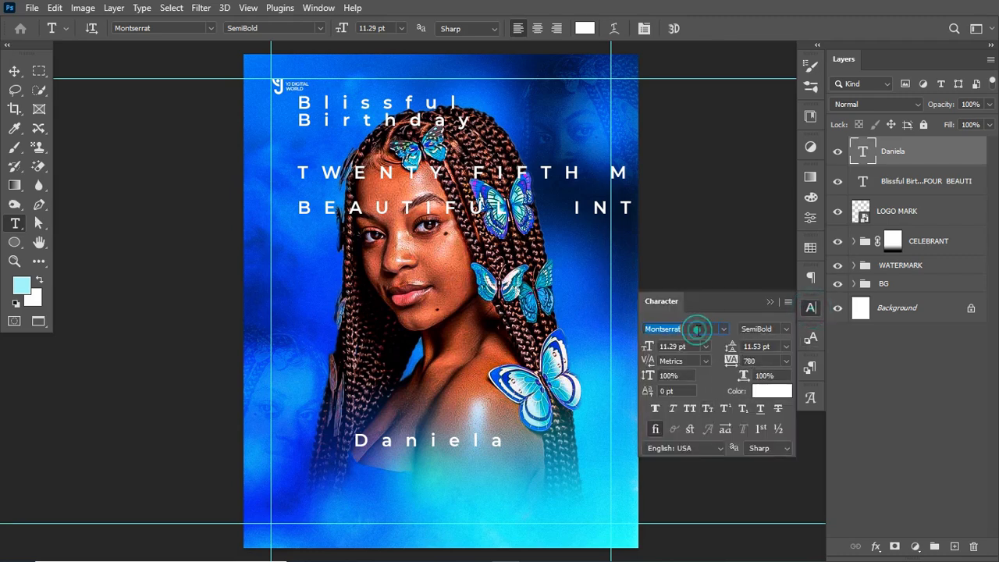
text(L)
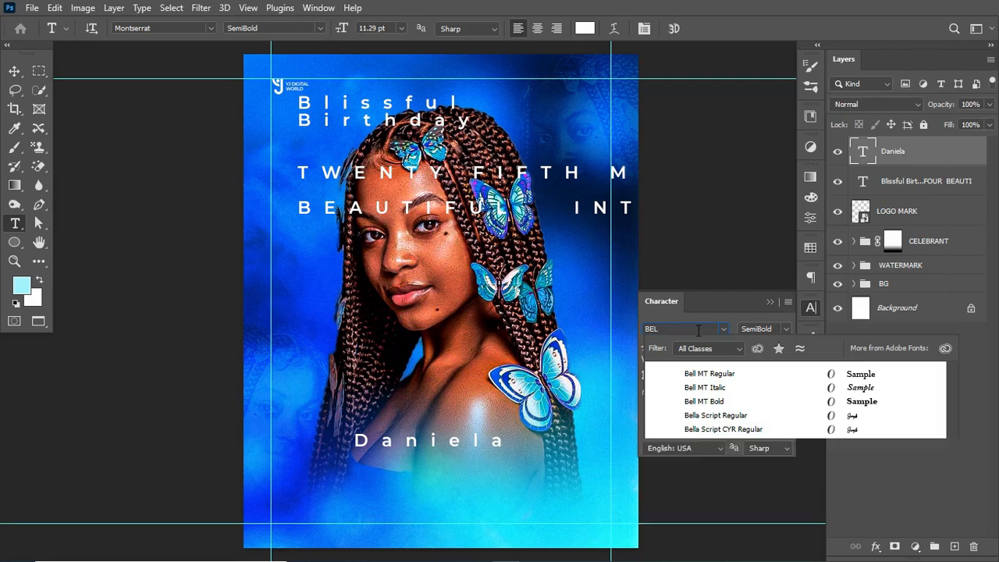
click(735, 429)
mouse_move(735, 362)
mouse_down()
mouse_move(718, 362)
mouse_move(732, 370)
mouse_up()
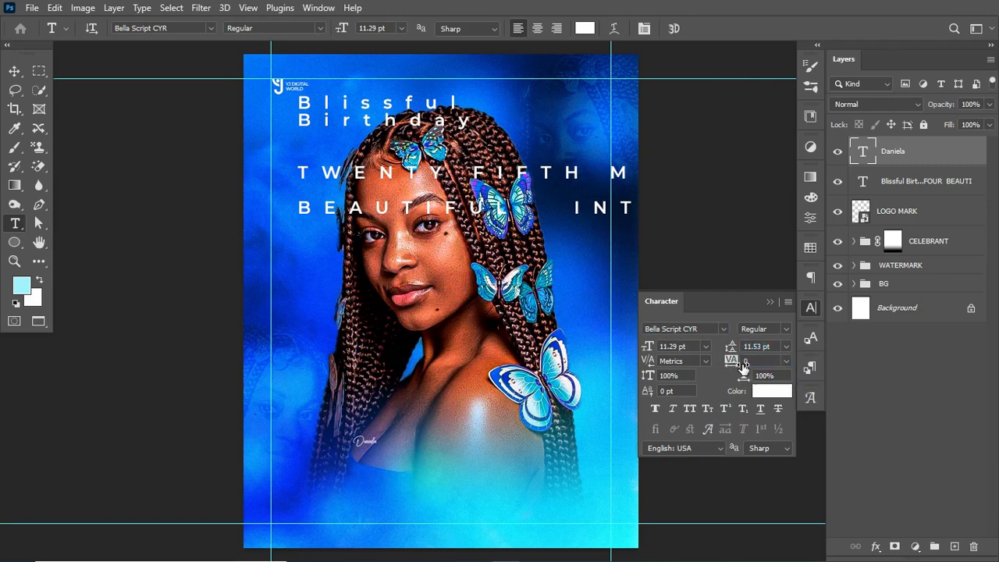
Enlarge the celebrant's name to about 145 pt and place it across the lower part of the canvas.
key(ctrl+t)
drag(379, 425, 594, 329)
key(Return)
key(ctrl+t)
drag(484, 366, 589, 446)
drag(518, 361, 540, 496)
drag(613, 448, 529, 472)
key(Return)
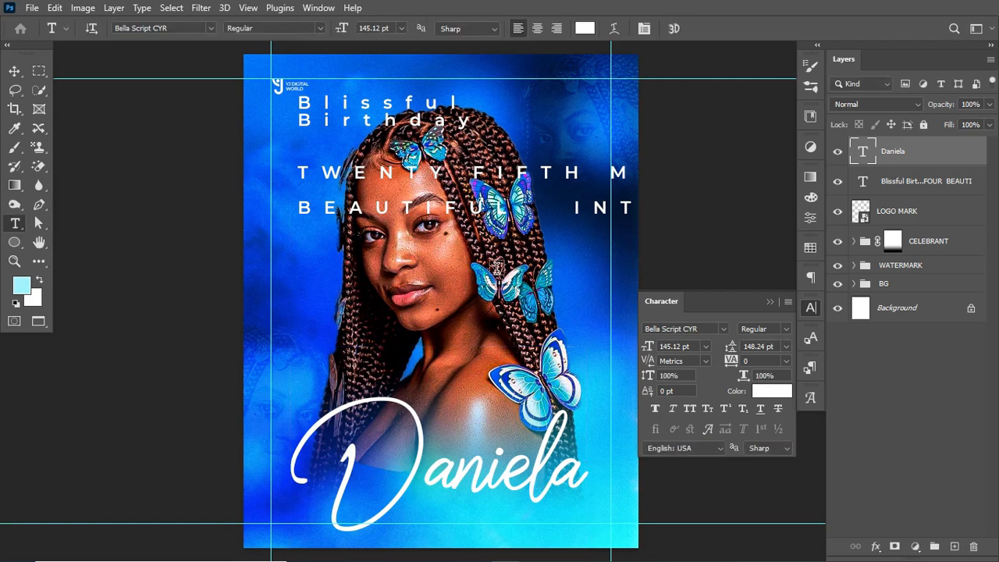
click(14, 71)
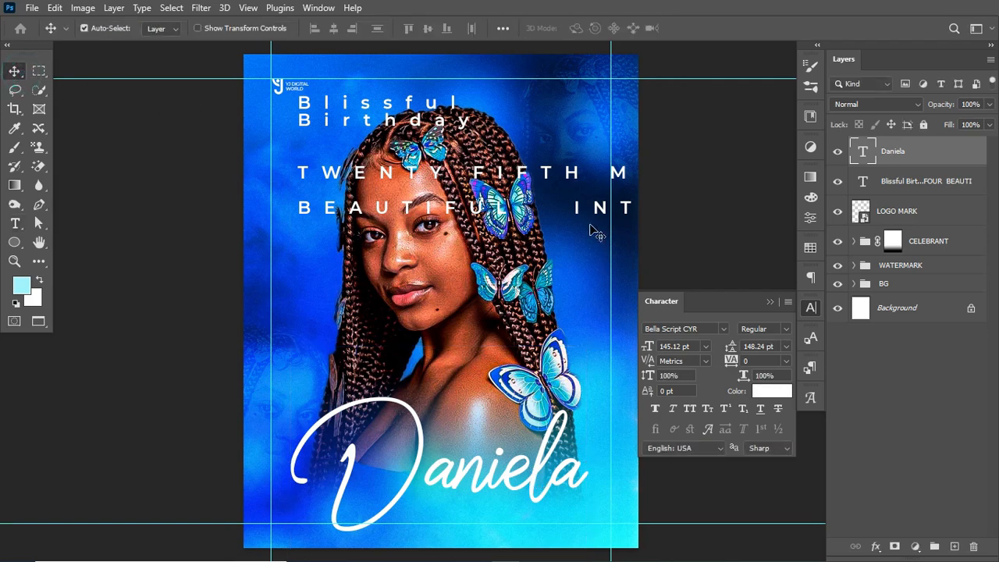
Cut "Blissful Birthday" from the text block and paste it as a separate text layer below the woman's chin.
key(t)
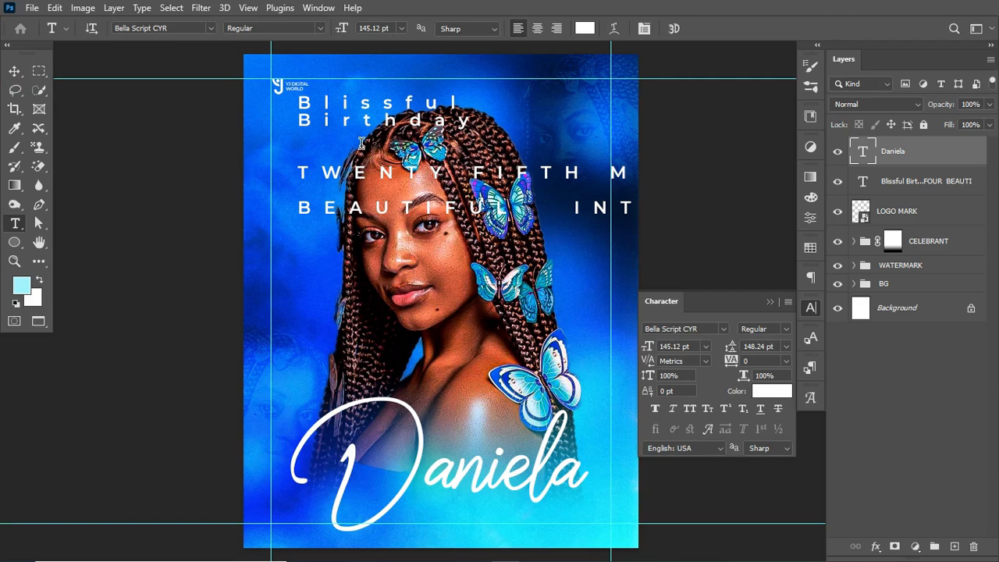
drag(300, 102, 489, 118)
key(ctrl+c)
key(BackSpace)
key(ctrl+Return)
click(376, 334)
key(ctrl+v)
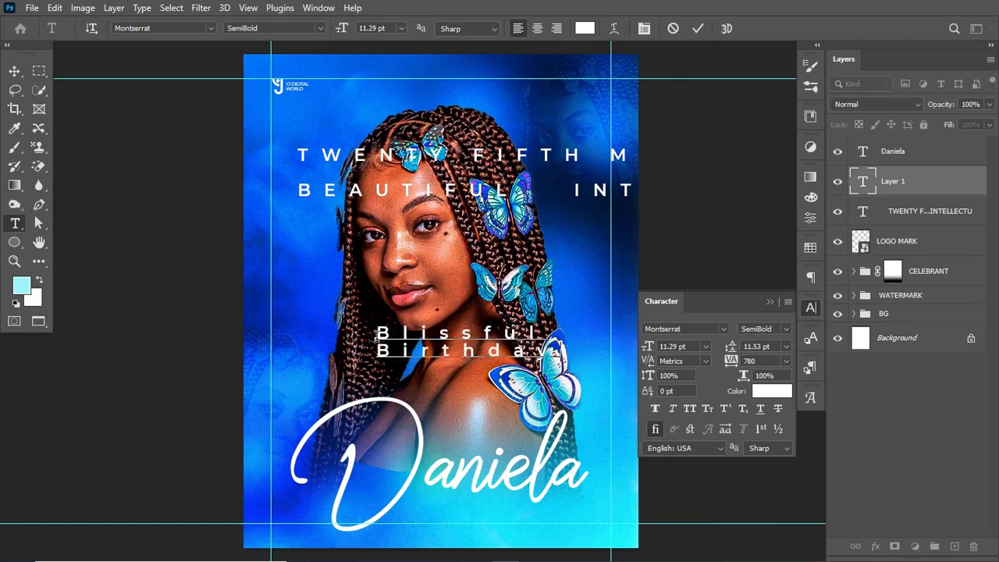
key(ctrl+Return)
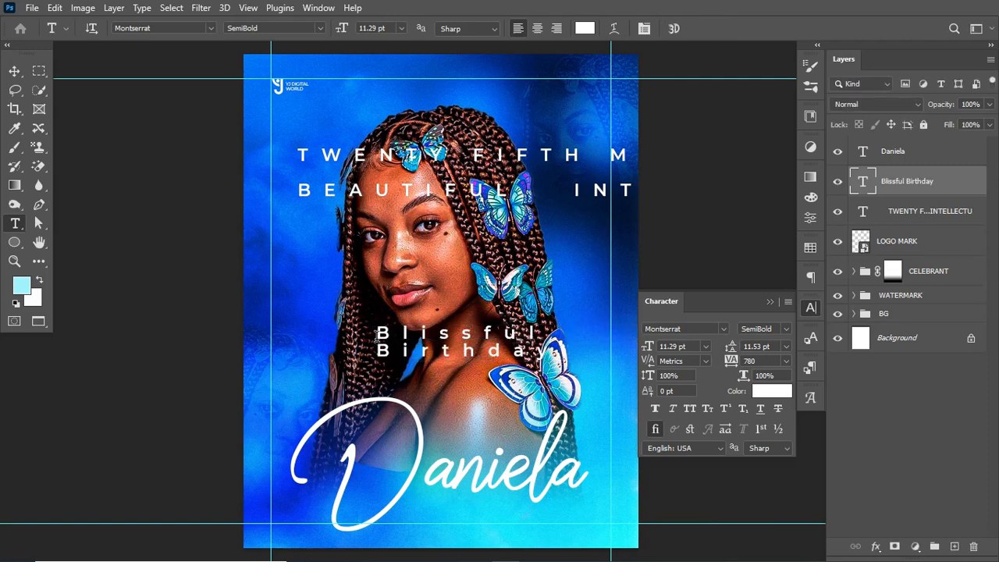
Format the Blissful Birthday text in Bella Script CYR Regular with tracking -10 and leading 8 pt.
click(701, 328)
text(BELL)
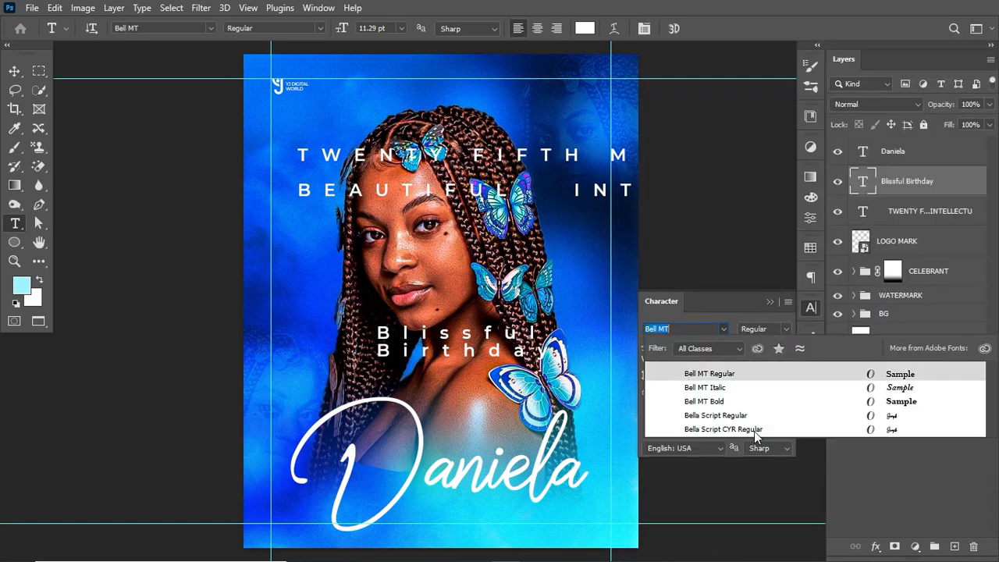
click(749, 429)
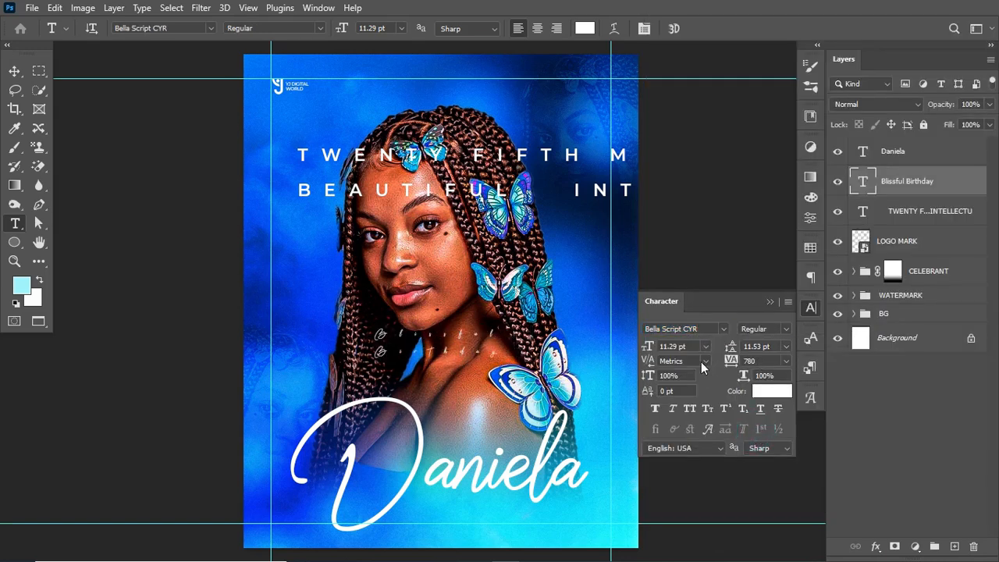
click(755, 361)
text(-10)
key(Return)
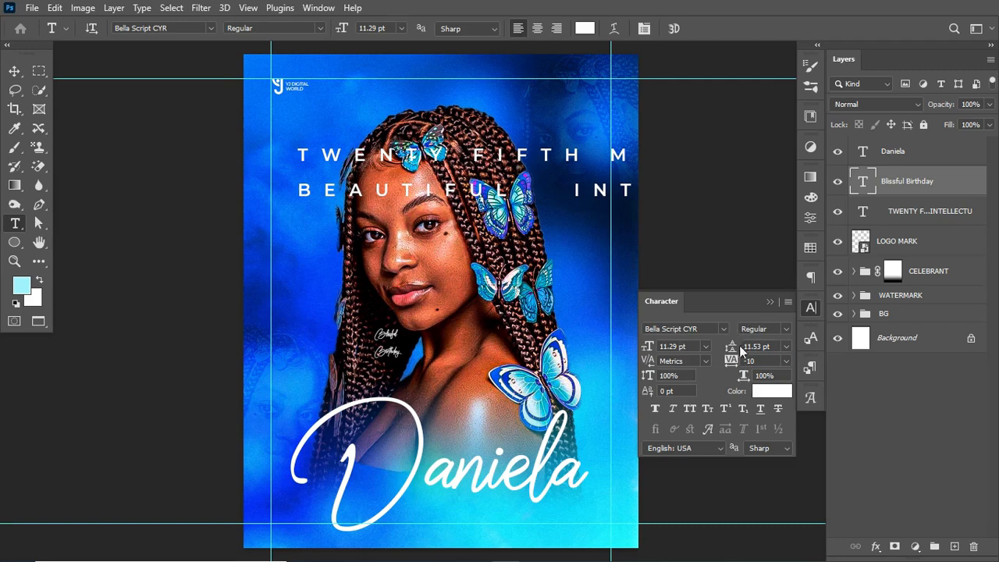
drag(732, 348, 731, 352)
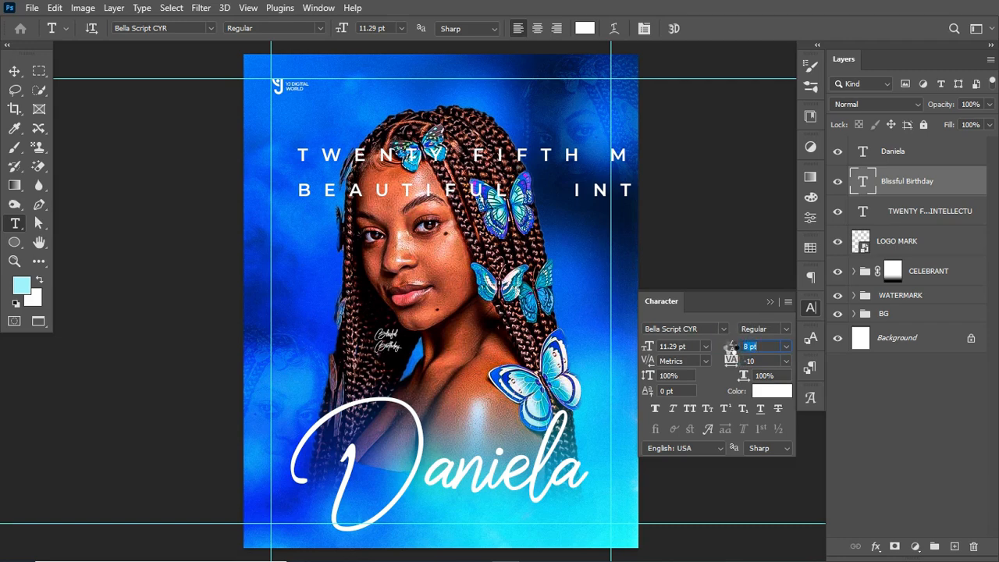
click(769, 301)
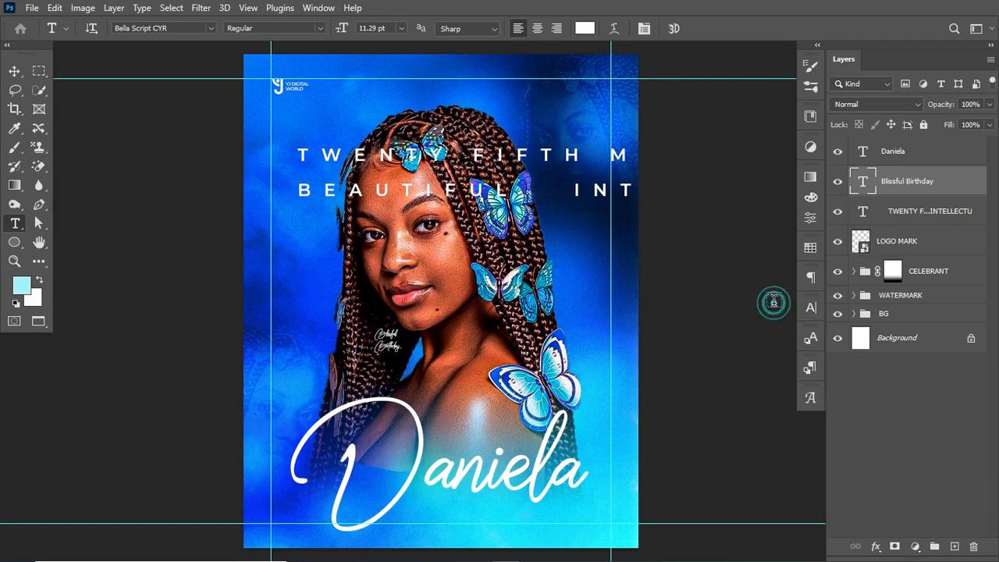
Scale the Blissful Birthday text to about 21 pt and fit it inside the large initial letter of the celebrant's name.
key(ctrl+t)
drag(409, 370, 386, 443)
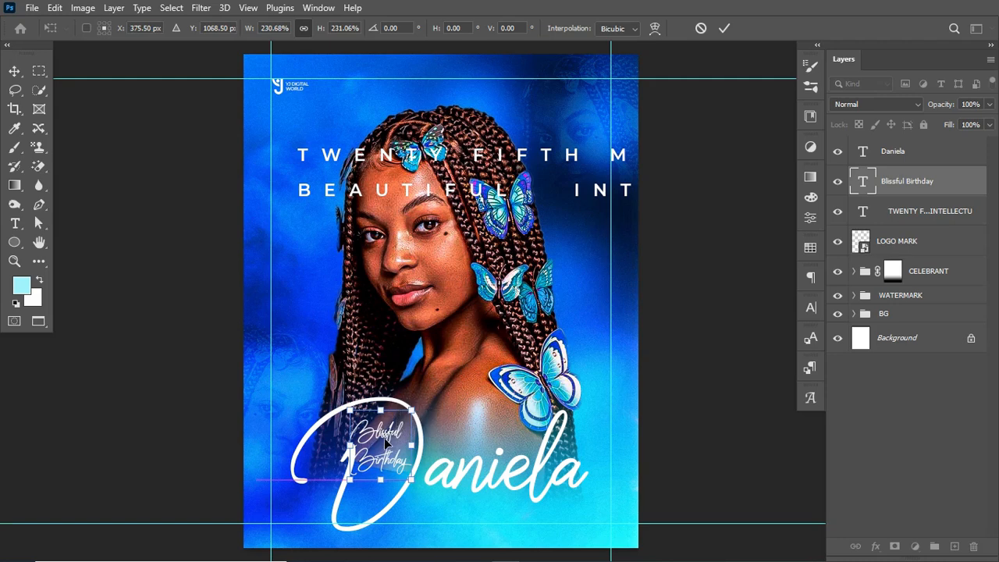
drag(352, 479, 391, 441)
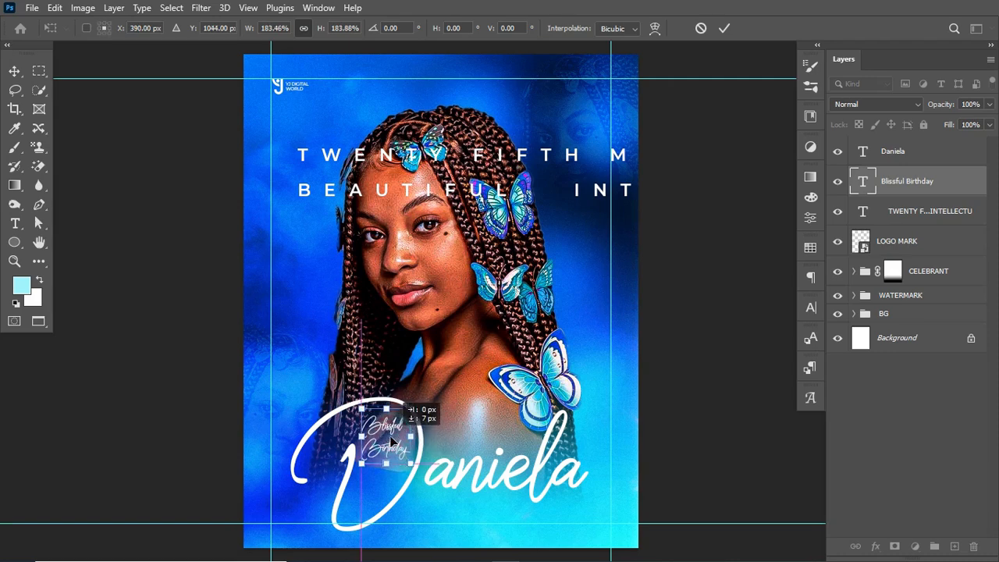
key(Return)
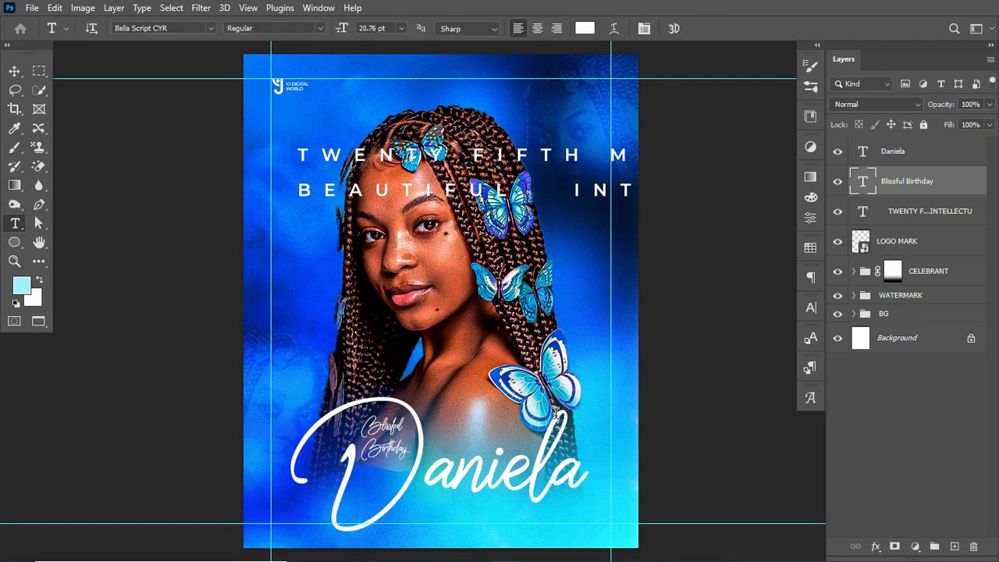
Cut the "TWENTY FIFTH" date line from the text block and paste it as its own text layer at the woman's chin.
click(299, 152)
triple_click(300, 155)
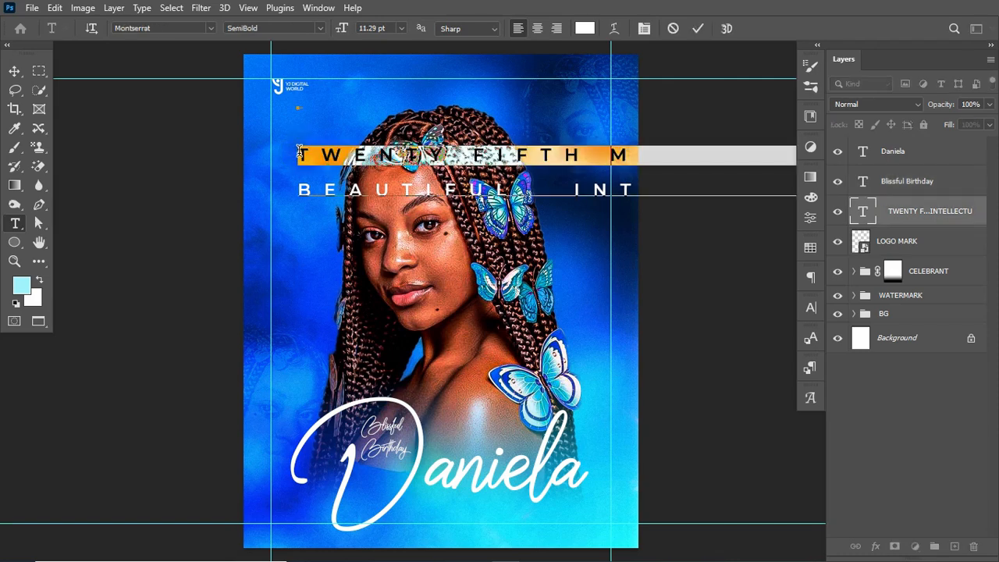
key(BackSpace)
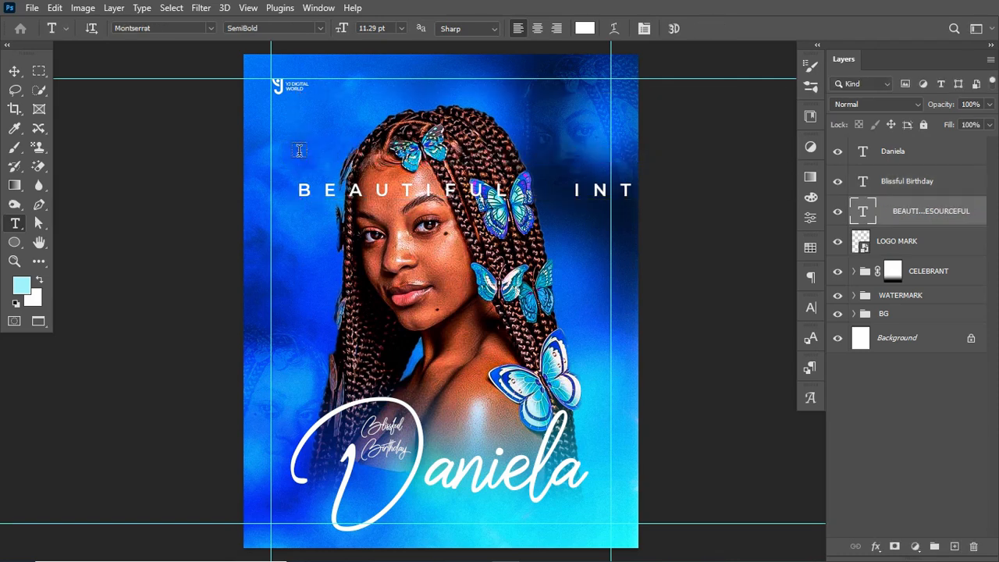
click(419, 318)
key(ctrl+v)
key(ctrl+apostrophe)
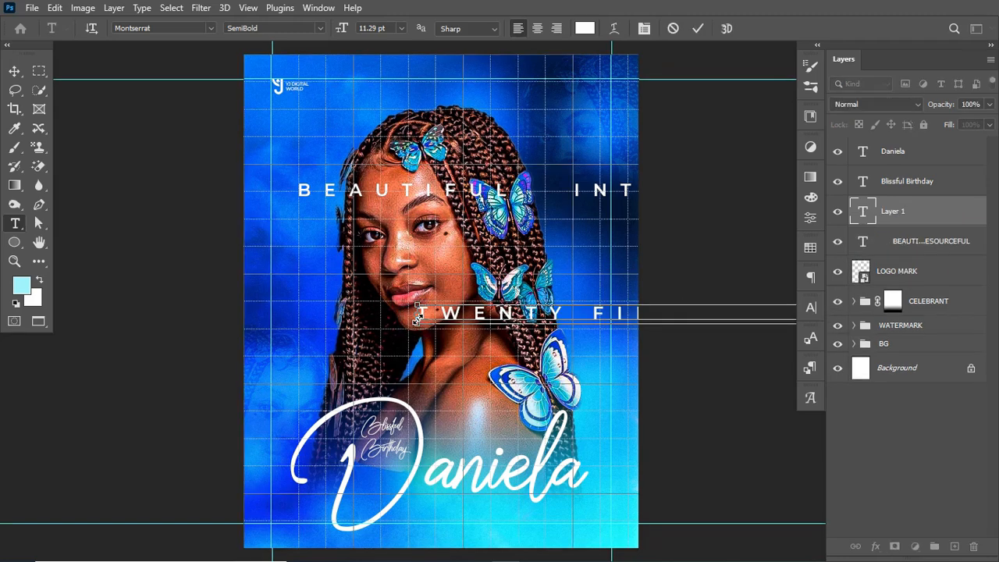
key(ctrl+apostrophe)
key(ctrl+Return)
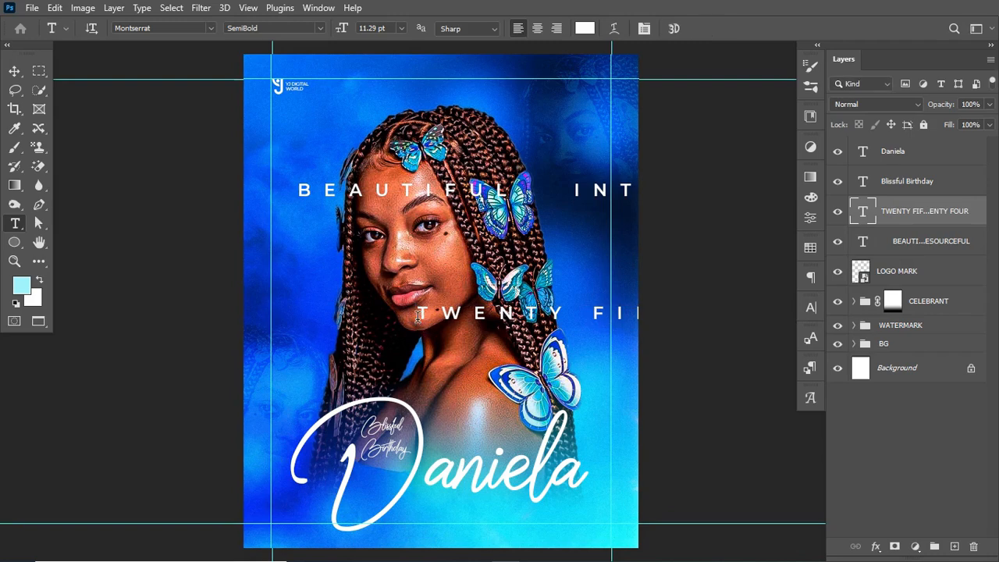
Set the date line's tracking to 0 and its font weight to Montserrat Medium.
click(811, 308)
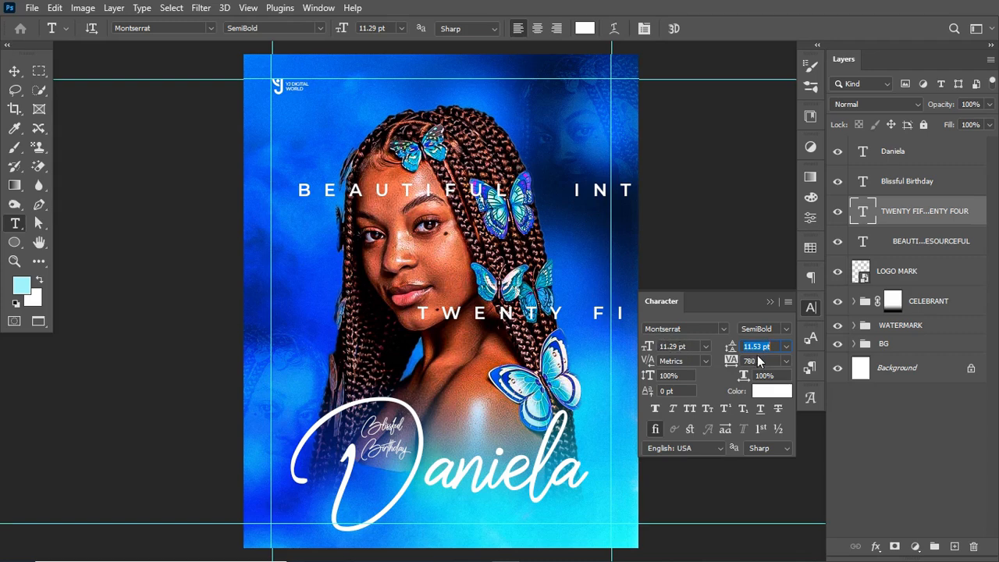
click(751, 361)
key(BackSpace)
text(0)
key(Return)
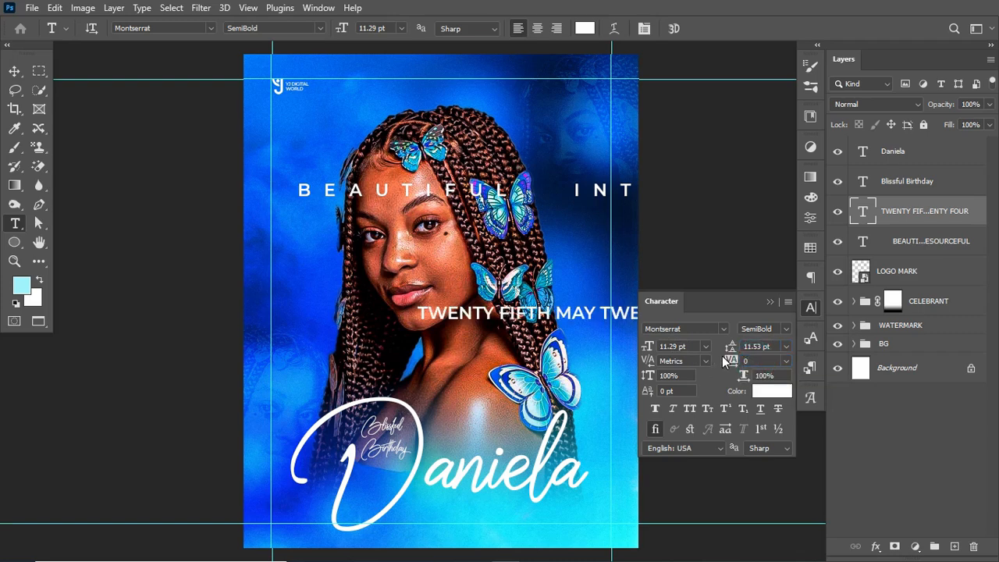
click(787, 336)
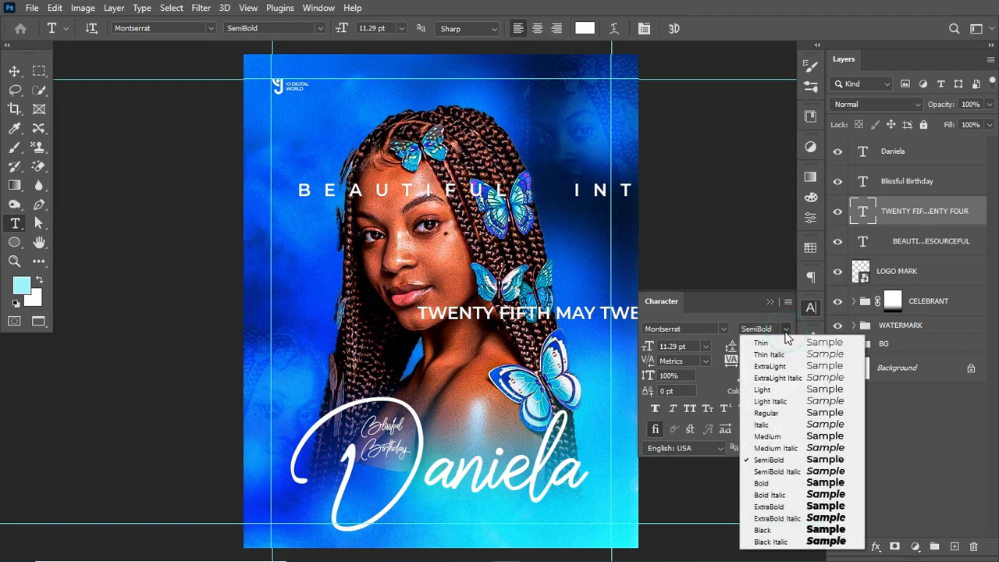
click(775, 439)
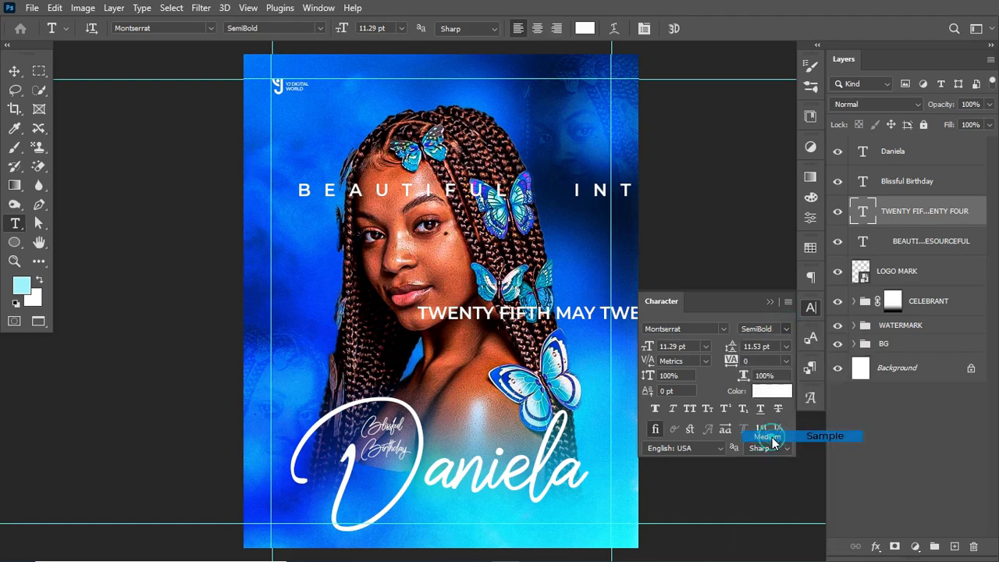
click(770, 301)
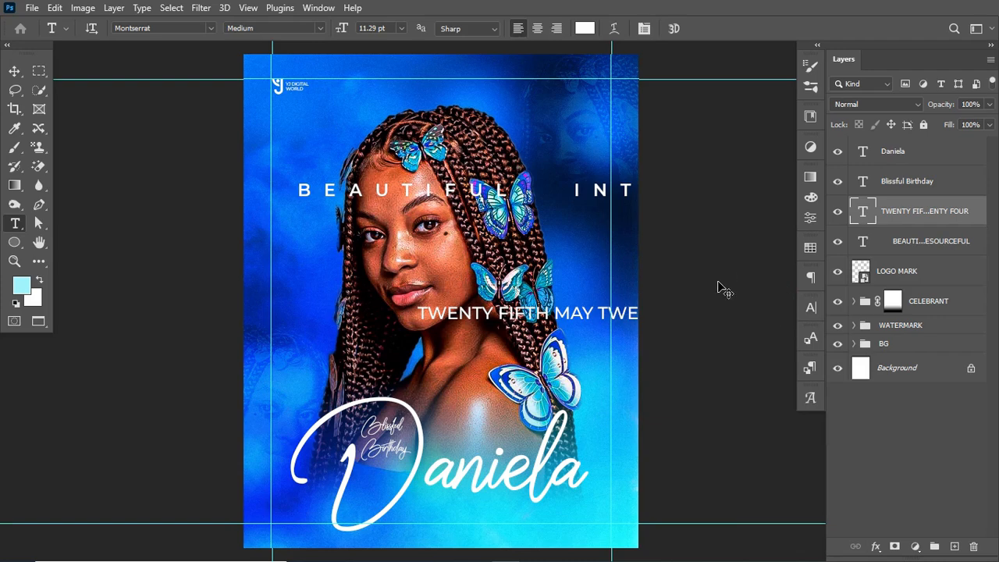
Scale the date line down to about 4.53 pt and place it beneath the end of the celebrant's name.
key(ctrl+t)
drag(638, 314, 613, 308)
drag(344, 300, 626, 320)
drag(705, 325, 500, 508)
drag(671, 509, 576, 506)
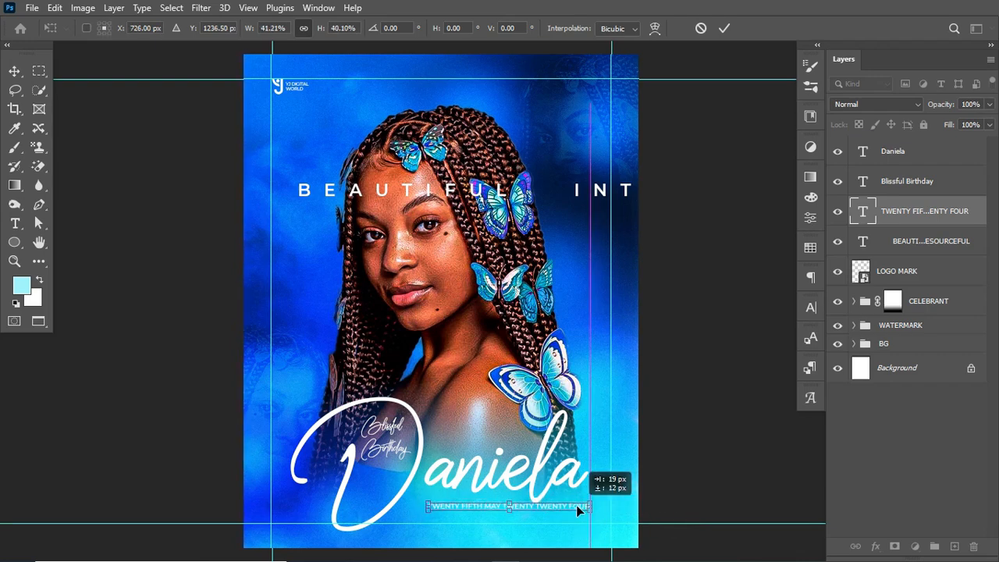
key(Return)
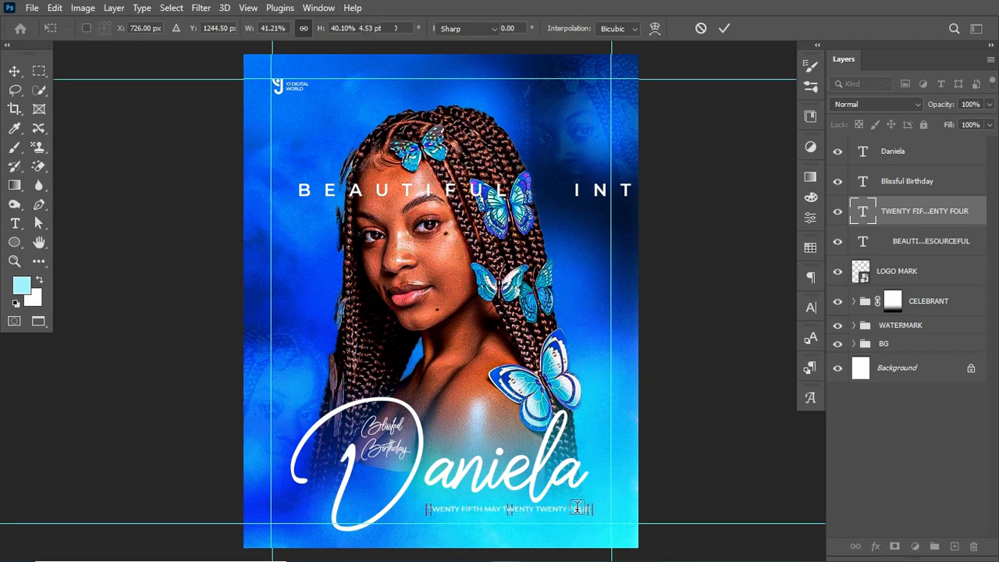
key(ctrl+semicolon)
key(ctrl+semicolon)
Move the celebrant's name down about 24 px and centre it horizontally on the canvas.
click(14, 71)
drag(448, 484, 451, 494)
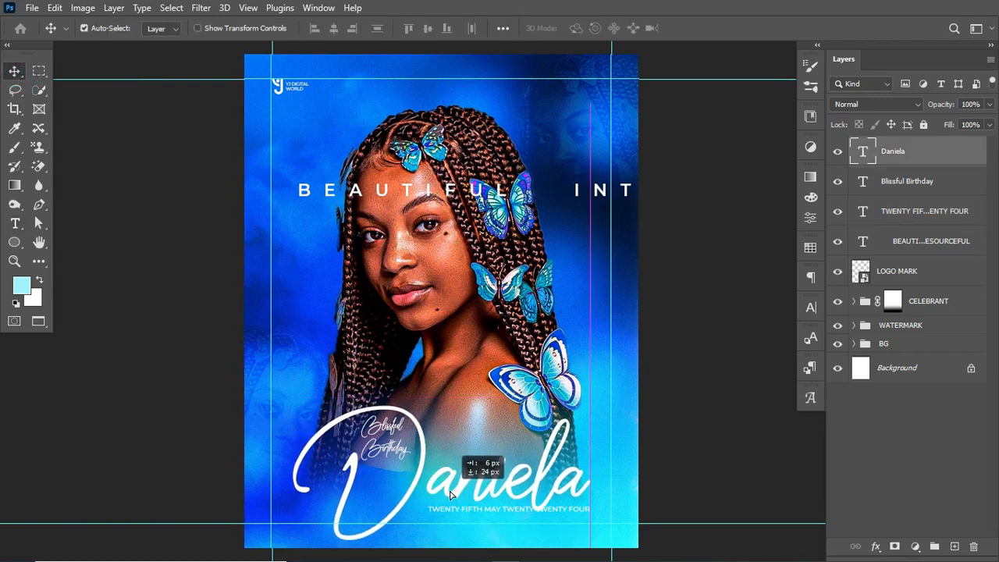
key(ctrl+a)
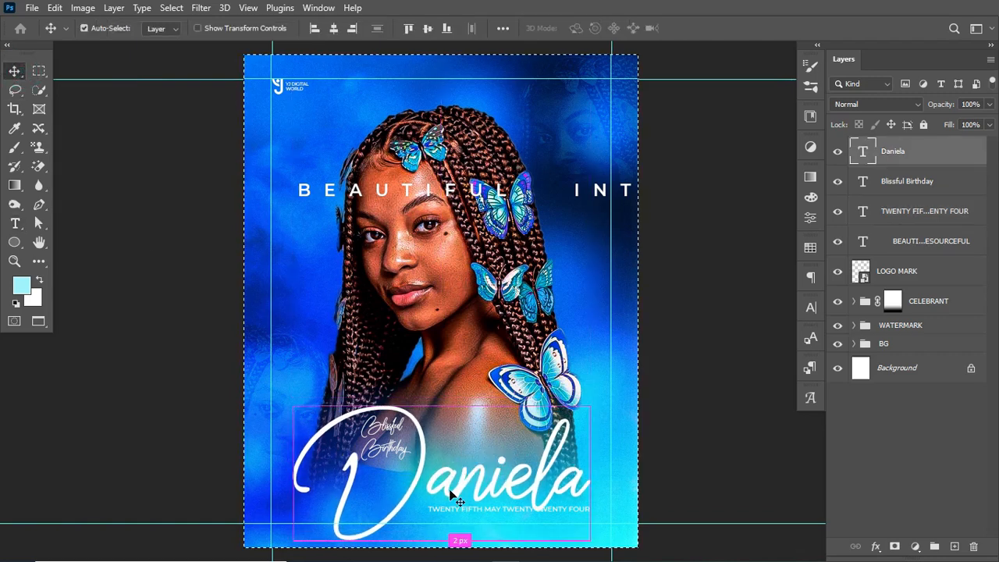
click(333, 28)
key(ctrl+d)
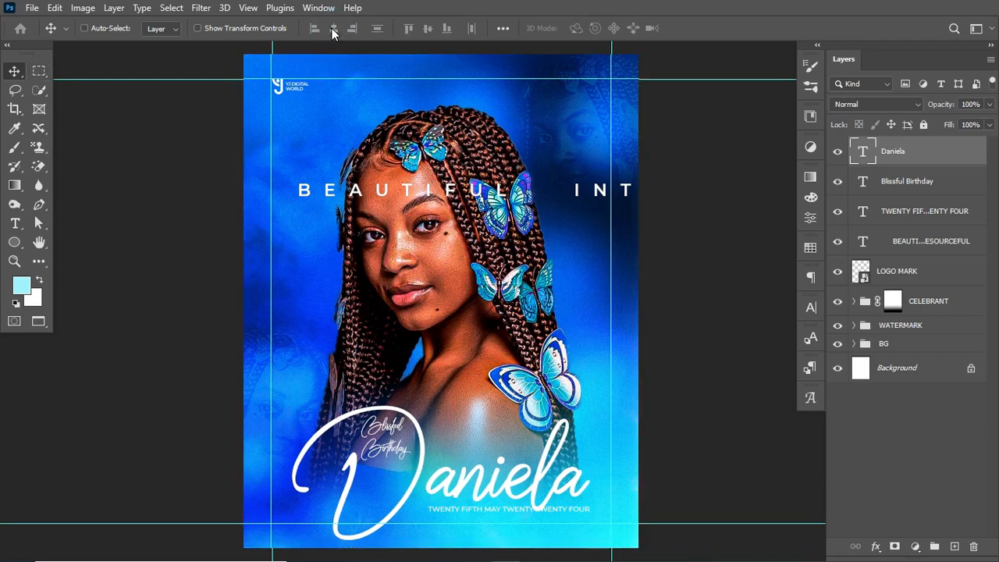
Move the Blissful Birthday text lower inside the large initial letter and scale it to about 20.35 pt.
drag(393, 426, 392, 431)
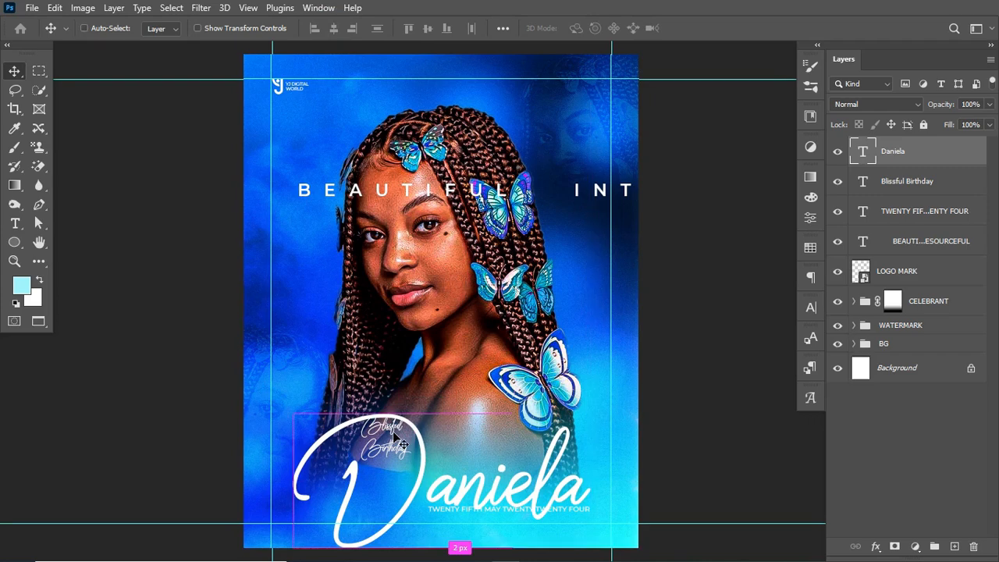
key(ctrl+z)
click(955, 186)
key(ctrl+t)
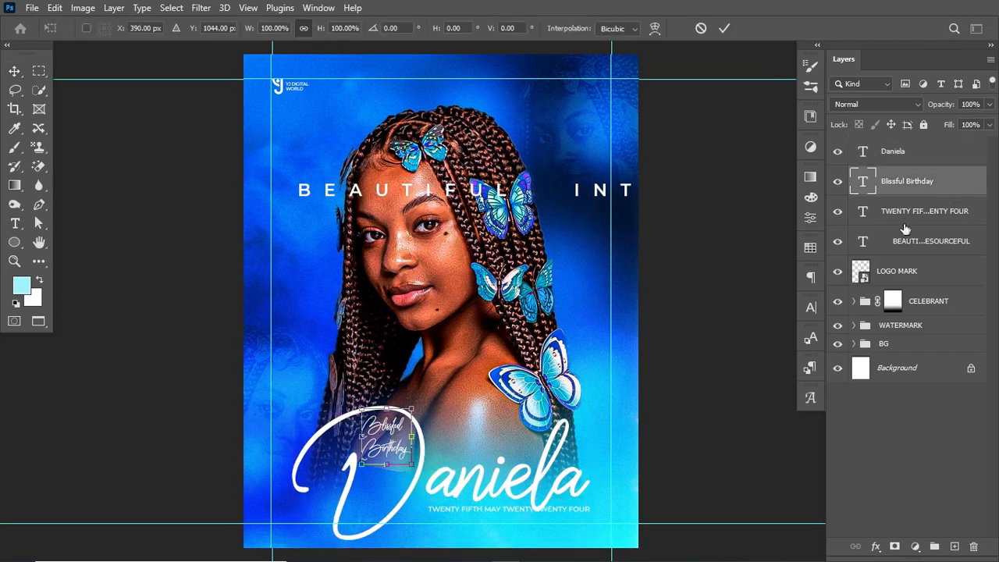
drag(383, 440, 365, 467)
key(Return)
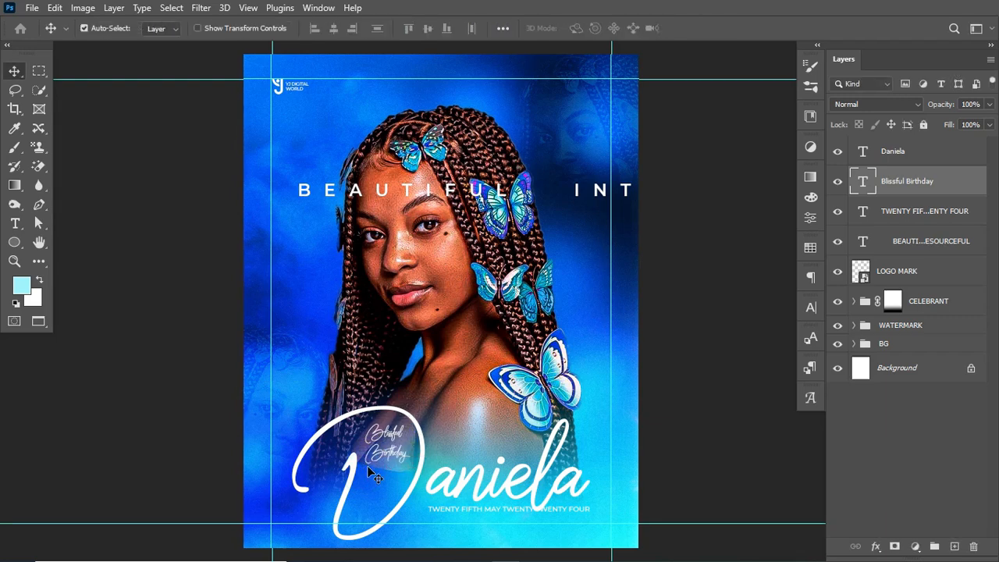
key(ctrl+t)
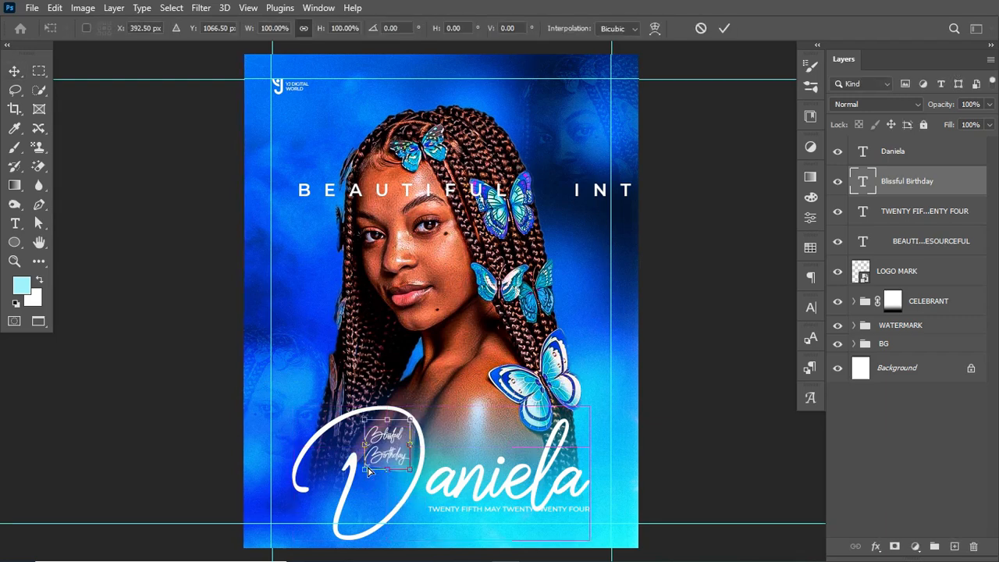
drag(408, 466, 411, 470)
key(Return)
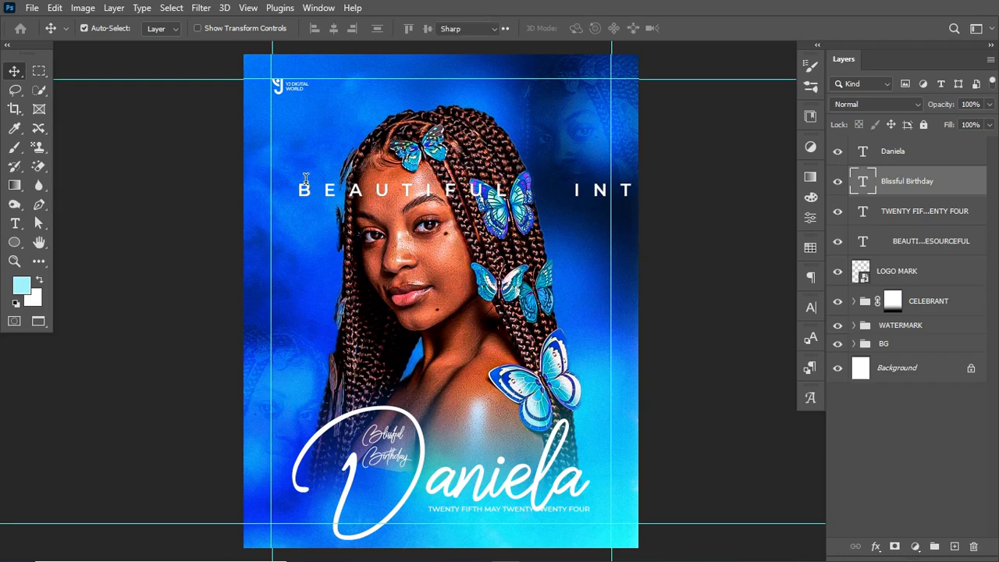
Take the BEAUTIFUL INTELLECTUAL RESOURCEFUL line out of its old text block and paste it as a new text layer.
click(15, 225)
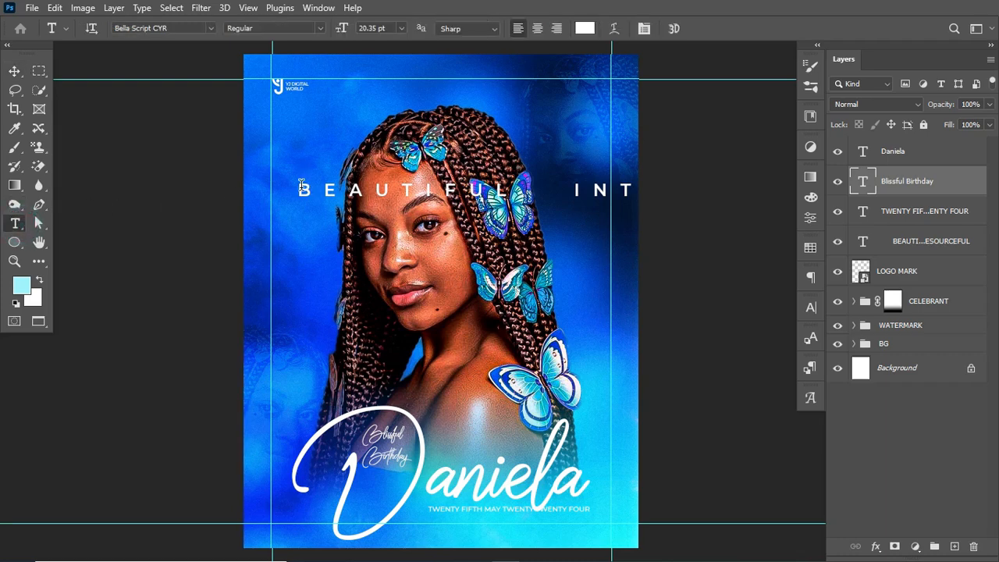
click(300, 188)
key(ctrl+a)
key(ctrl+c)
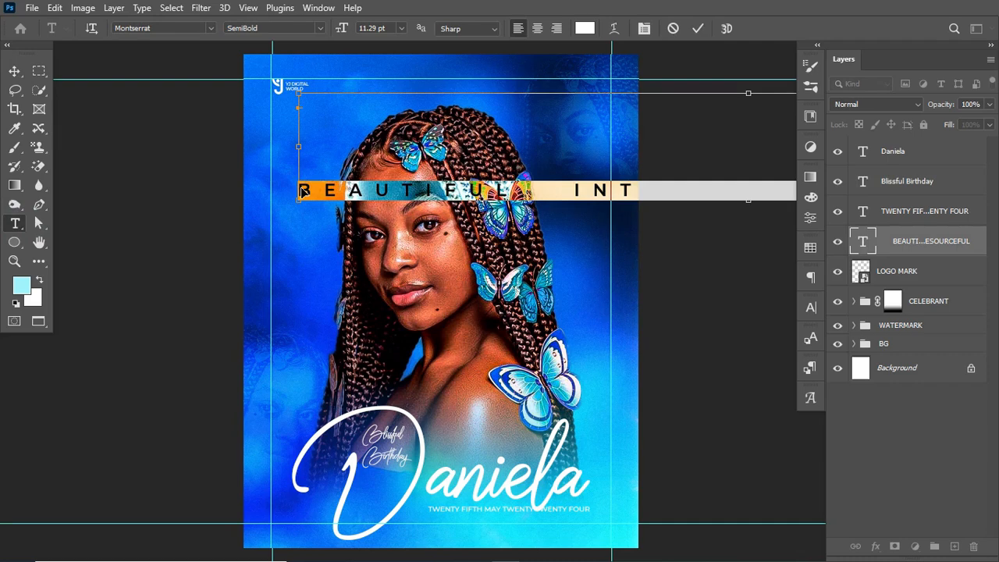
key(BackSpace)
key(Escape)
click(305, 259)
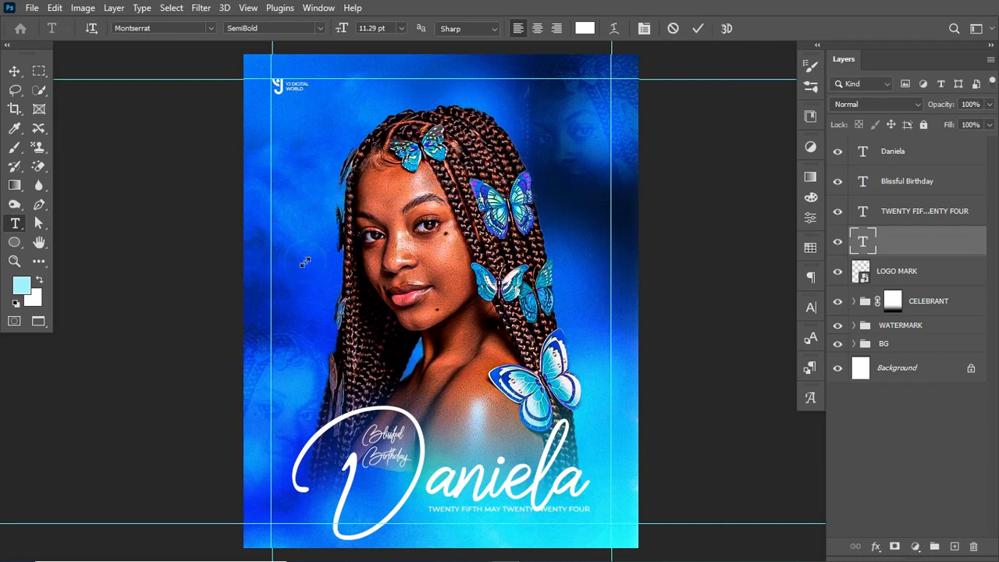
key(ctrl+v)
key(Escape)
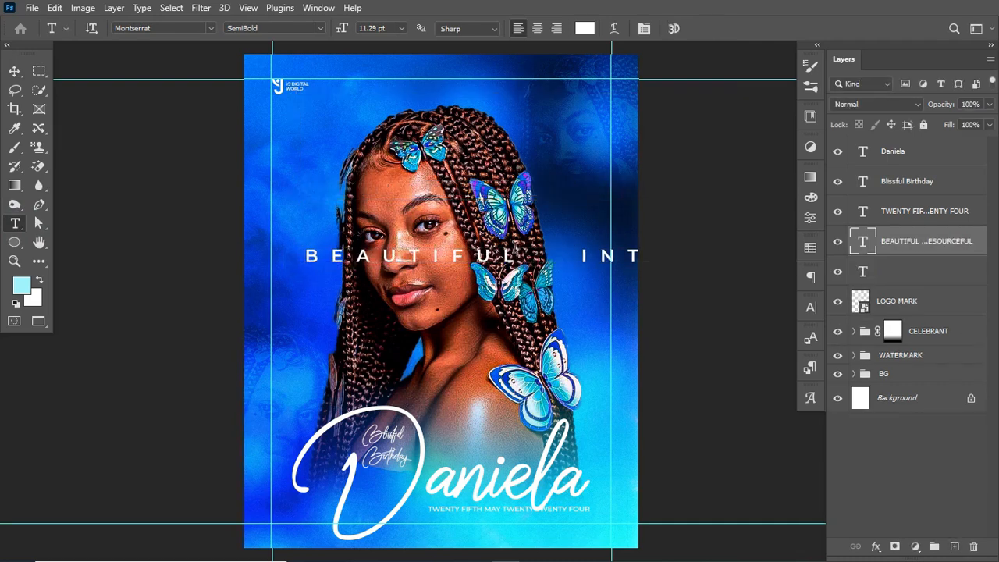
Reduce the BEAUTIFUL INTELLECTUAL RESOURCEFUL text to 4 pt.
click(813, 311)
mouse_move(651, 347)
mouse_down()
mouse_move(634, 347)
mouse_move(648, 346)
mouse_up()
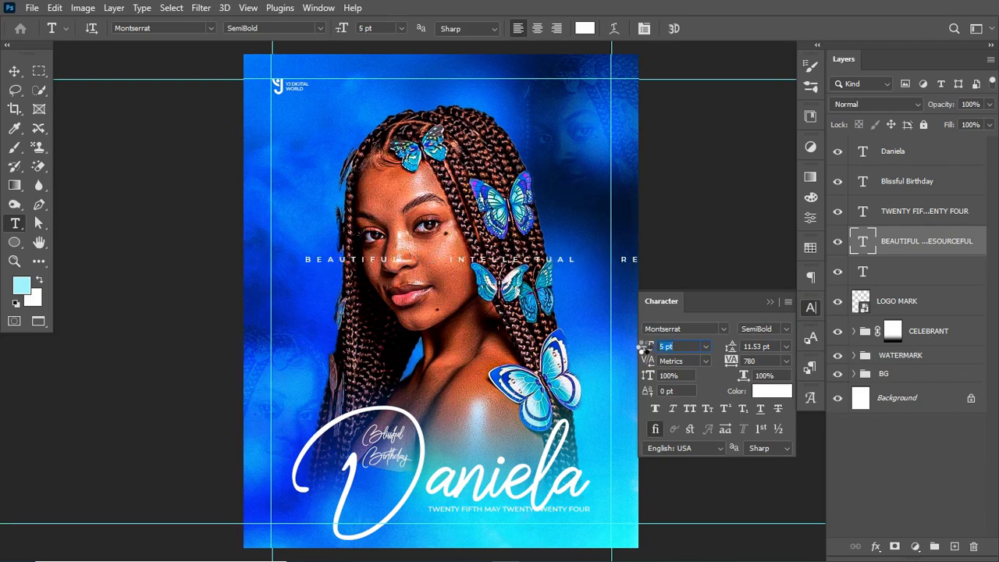
key(Down)
key(Return)
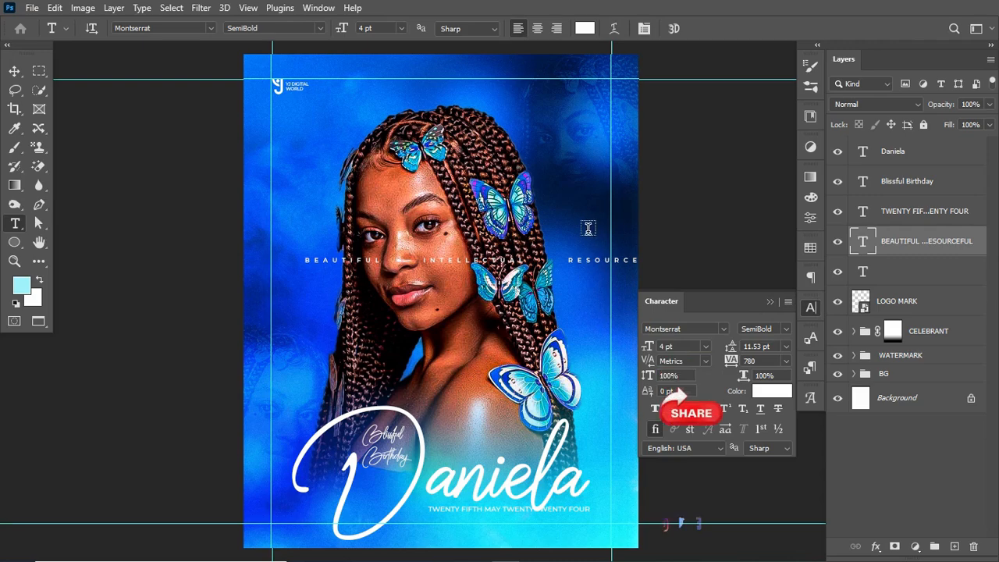
click(318, 8)
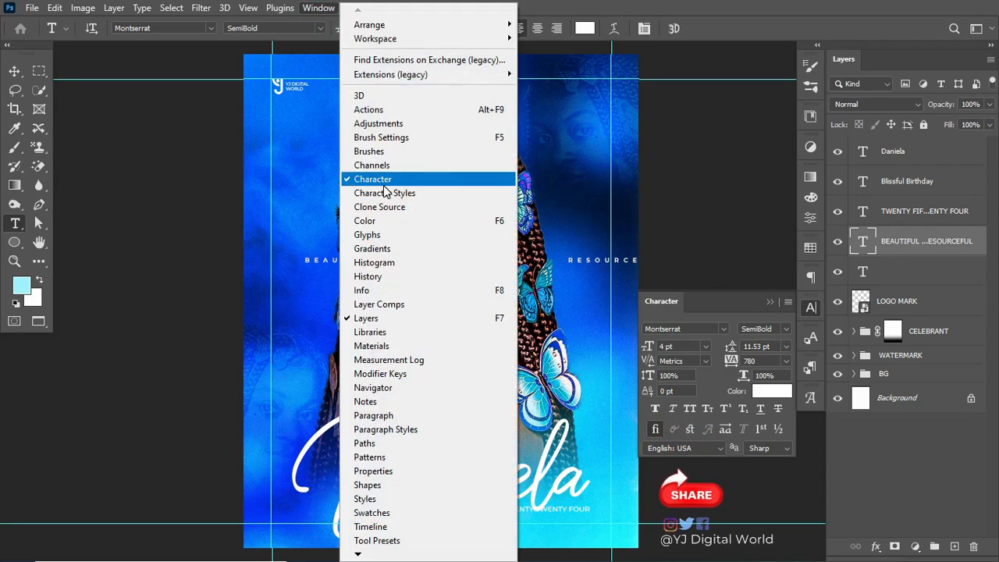
click(696, 6)
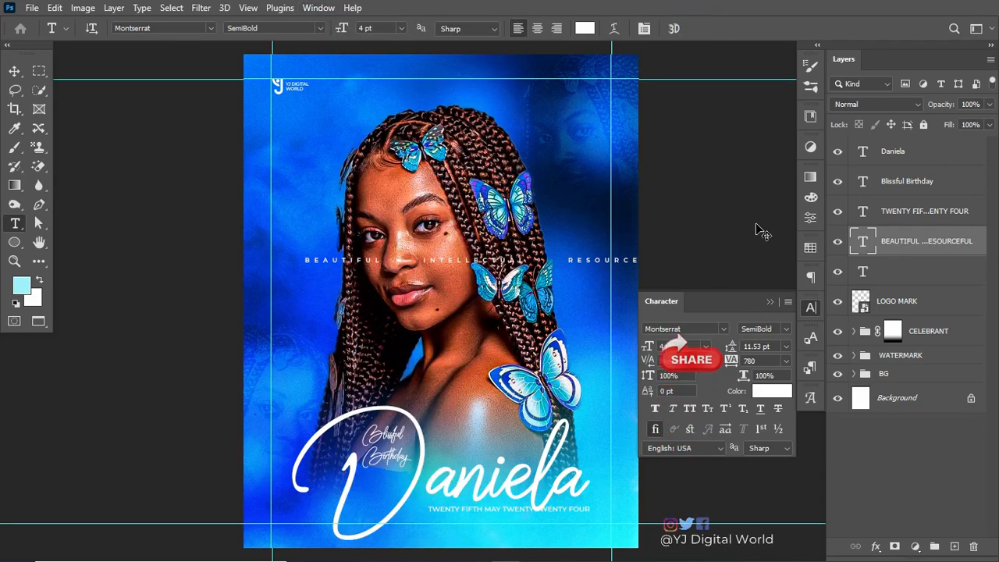
Rotate the BEAUTIFUL INTELLECTUAL RESOURCEFUL line 90° counter-clockwise.
key(ctrl+t)
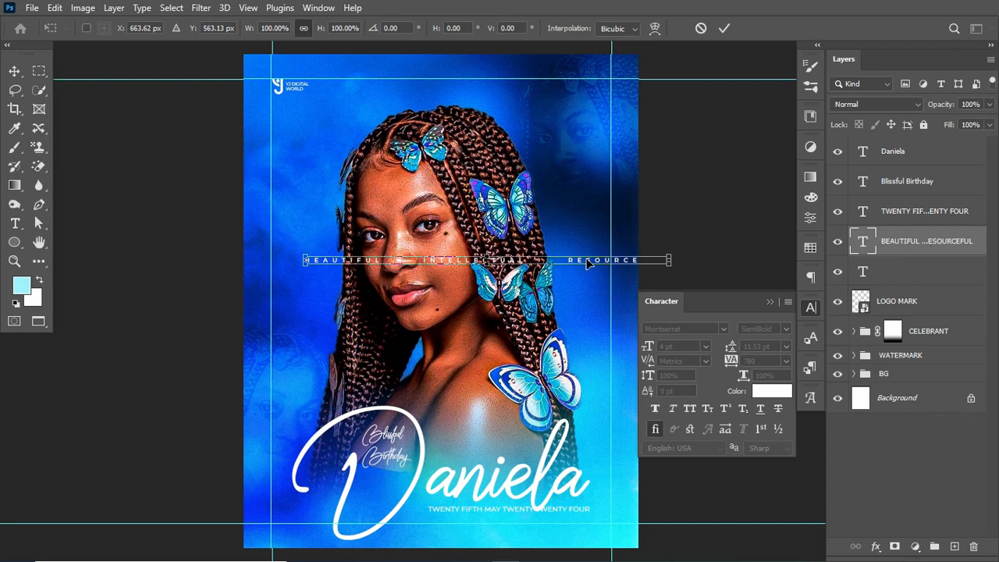
right_click(579, 260)
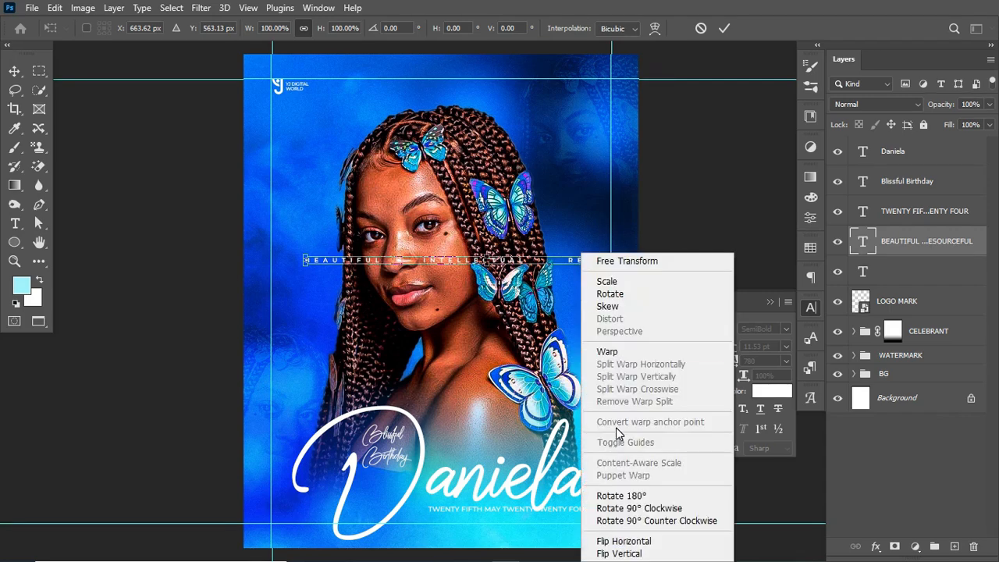
click(638, 508)
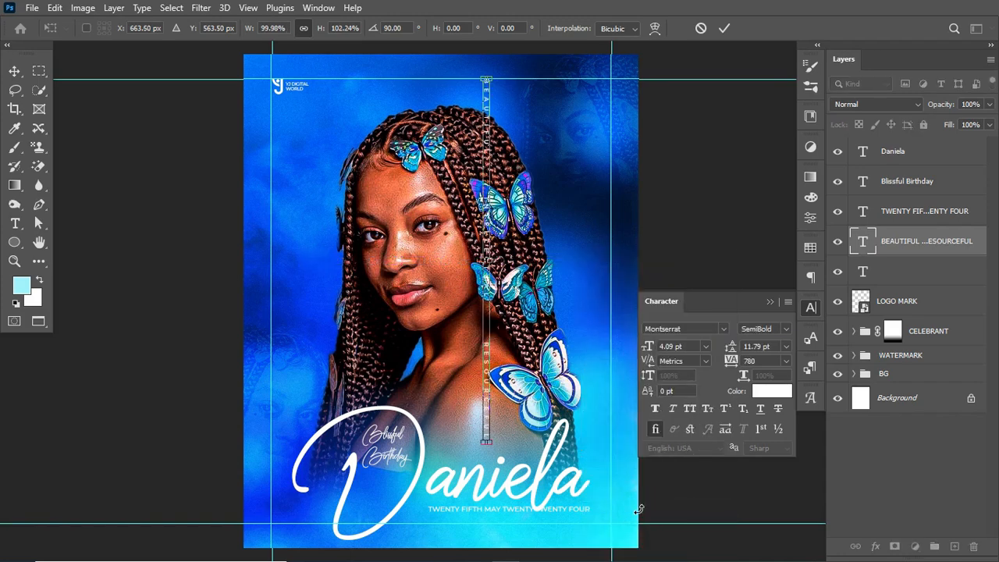
key(ctrl+z)
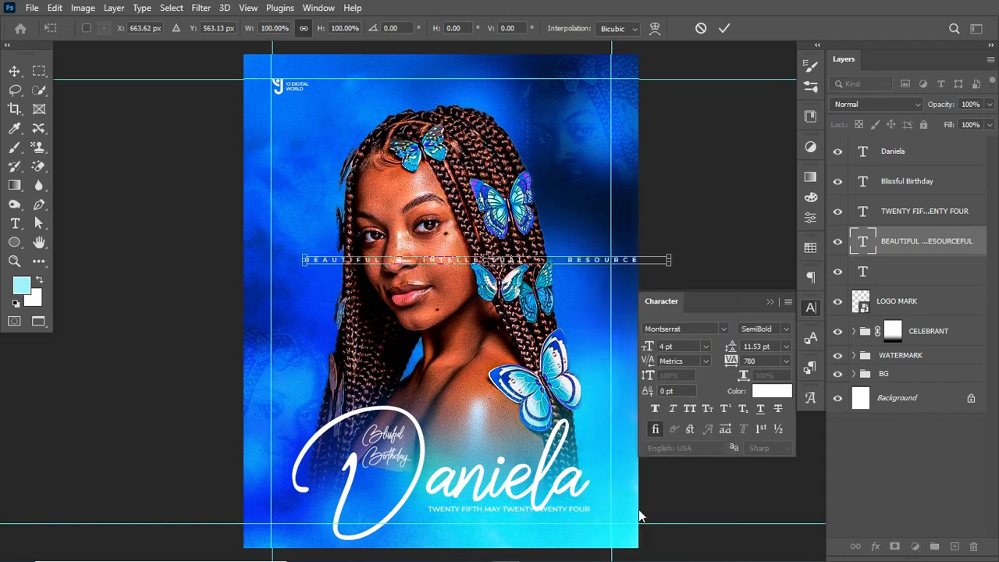
right_click(601, 266)
click(652, 519)
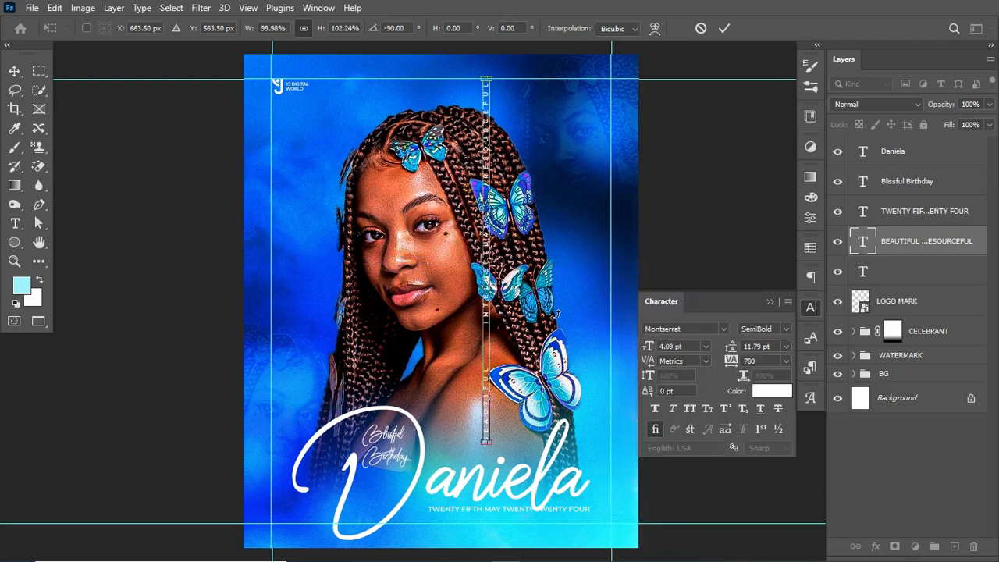
Scale the vertical trait text to 2.8 pt, place it along the flyer's left margin below the logo, and hide the guides.
drag(486, 229, 295, 249)
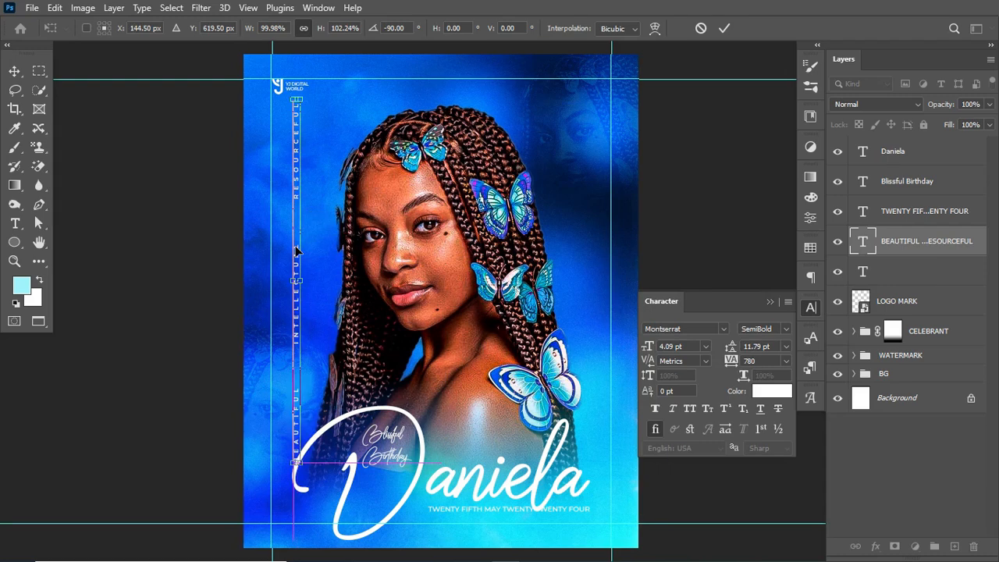
drag(299, 95, 286, 216)
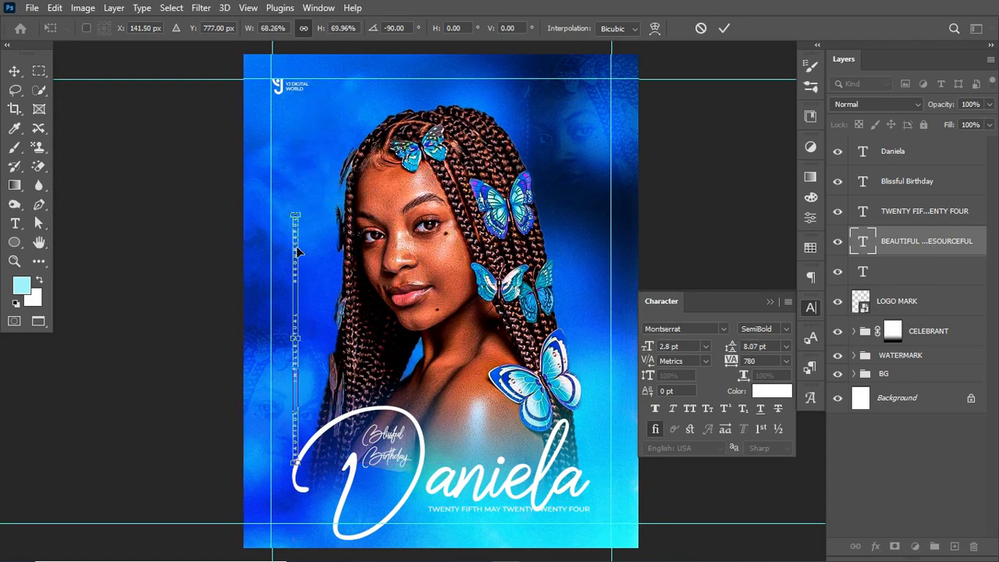
drag(297, 255, 280, 173)
key(Return)
key(t)
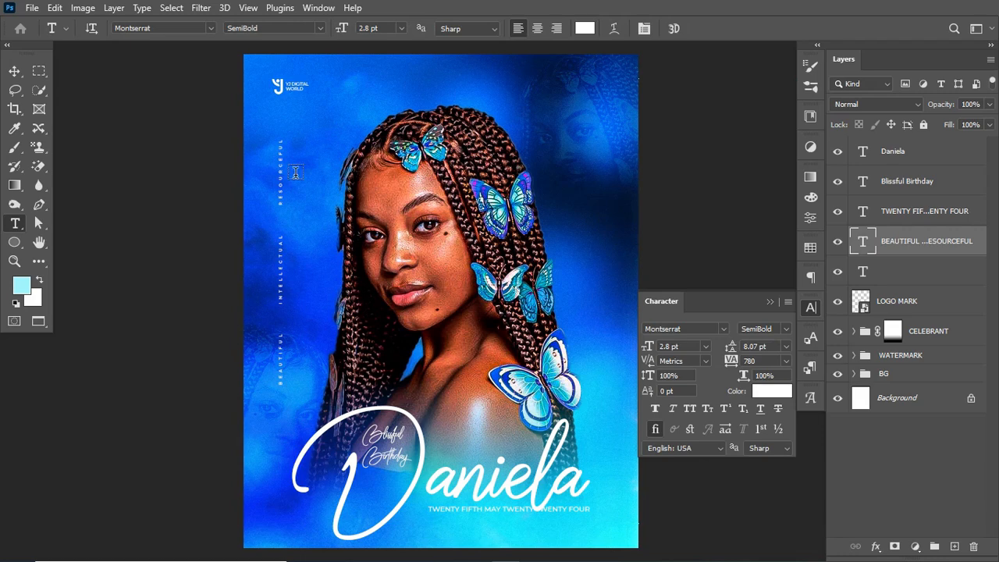
Enlarge the vertical trait text to about 3.01 pt and line it up under the logo's left edge.
key(ctrl+t)
drag(282, 137, 320, 105)
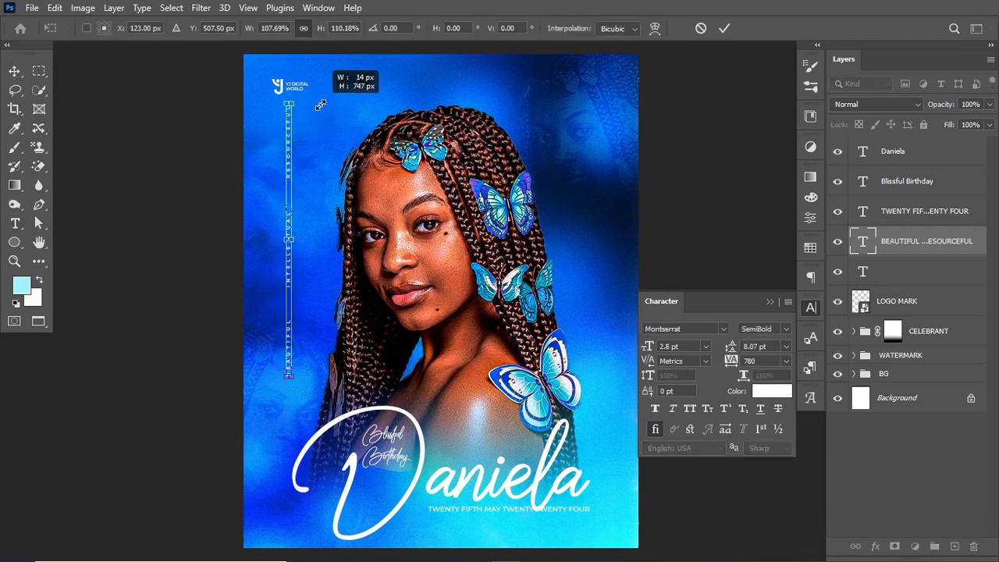
key(Escape)
key(ctrl+t)
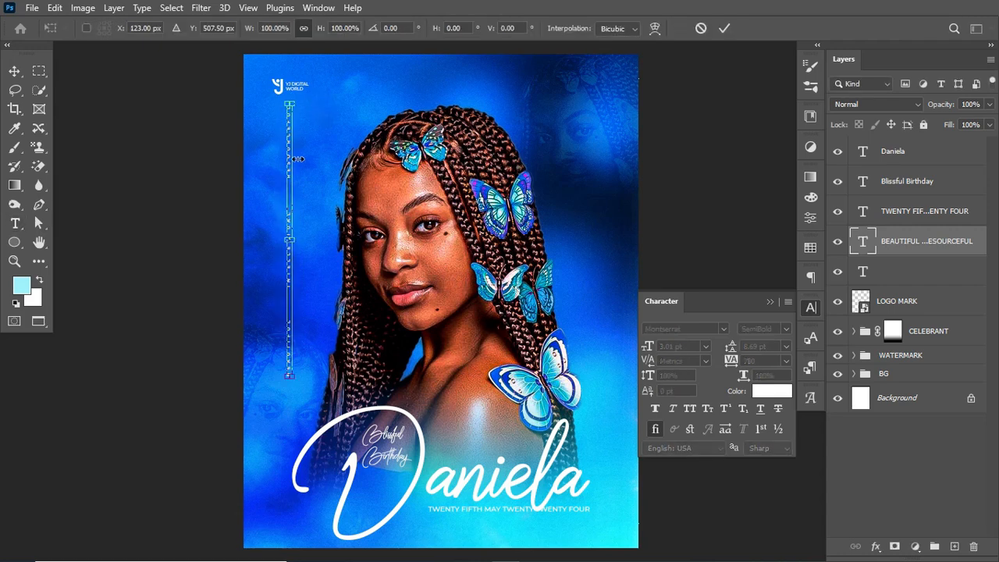
drag(298, 159, 282, 189)
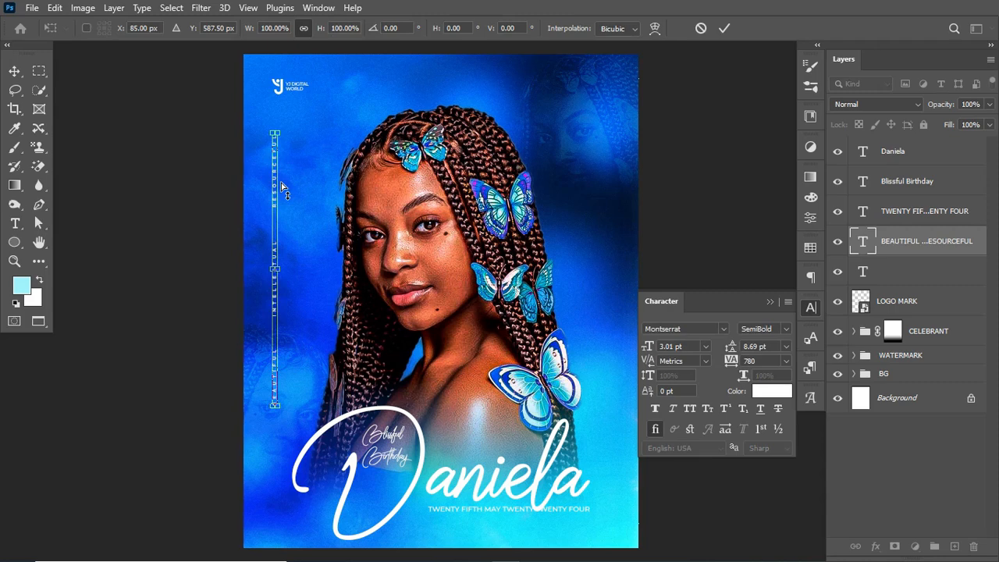
key(Return)
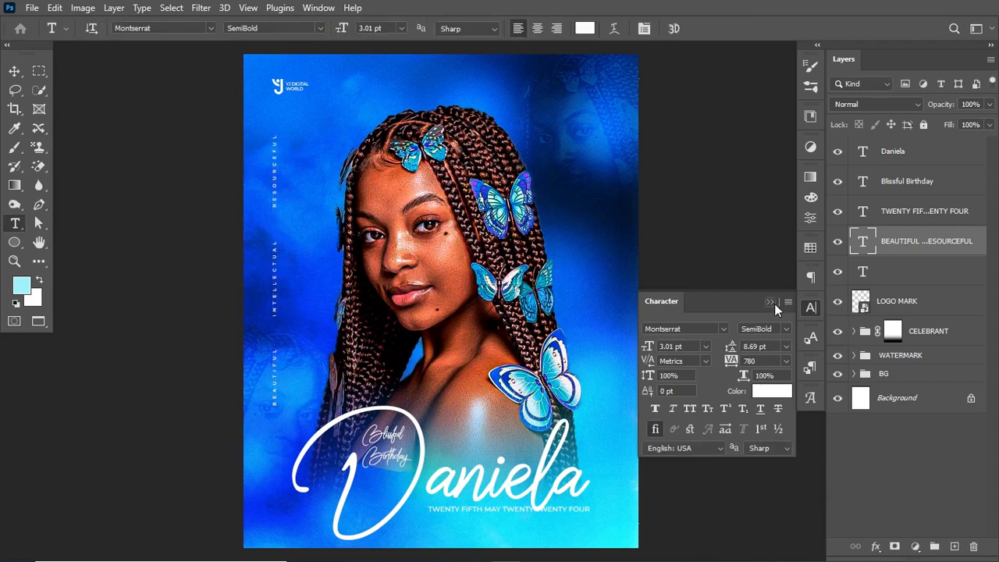
Fill the CELEBRANT group's layer mask with white to clear its existing fade.
click(772, 302)
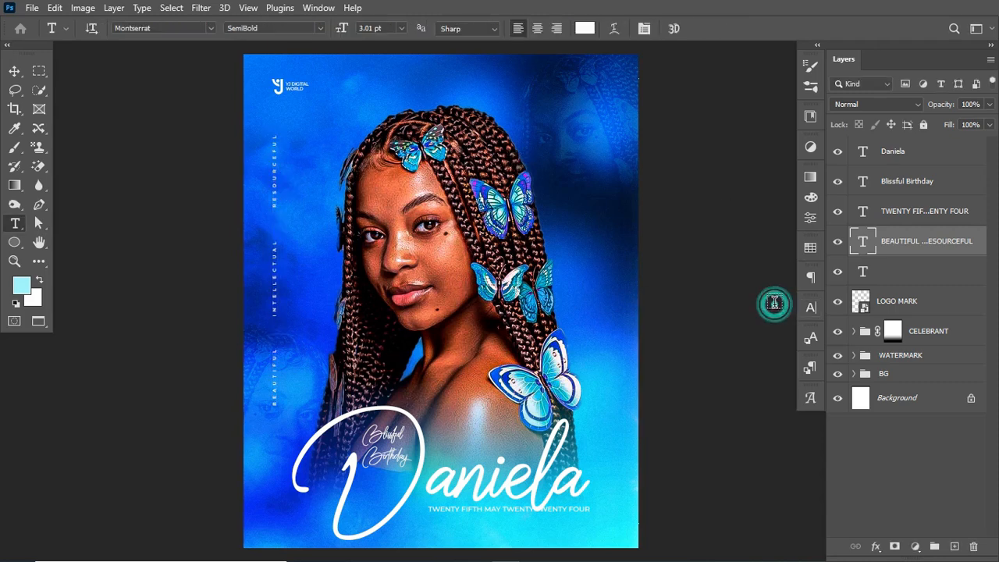
click(15, 72)
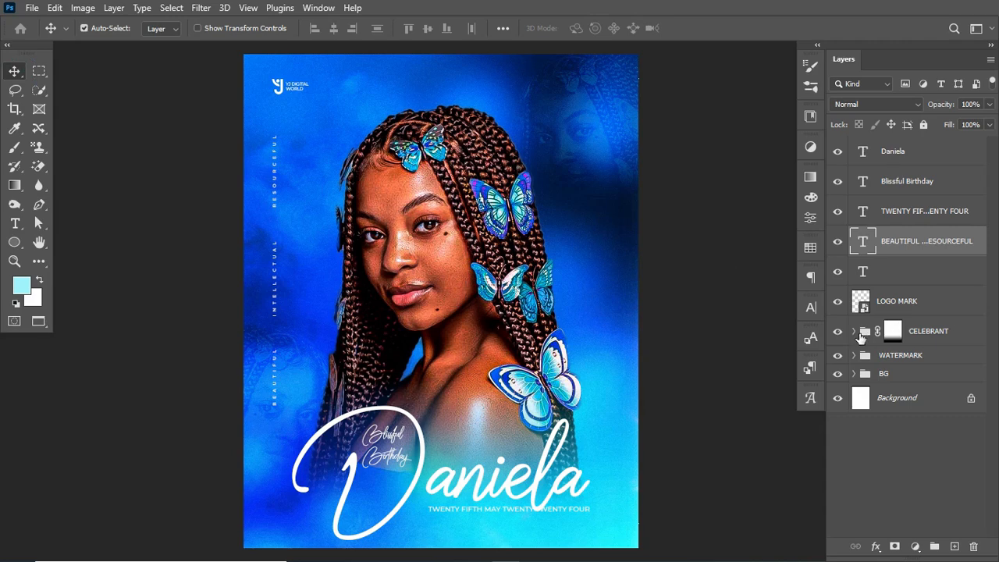
click(894, 335)
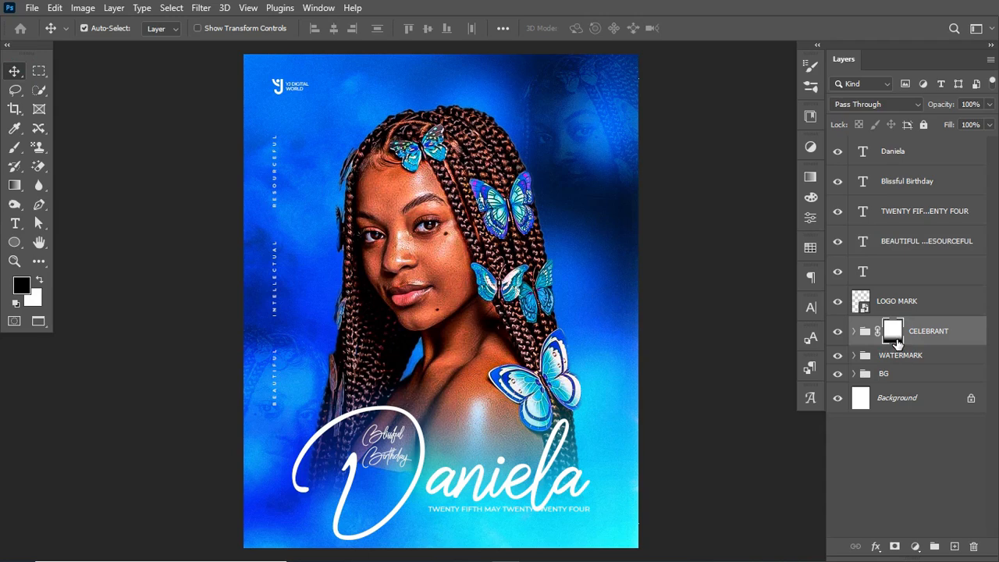
key(x)
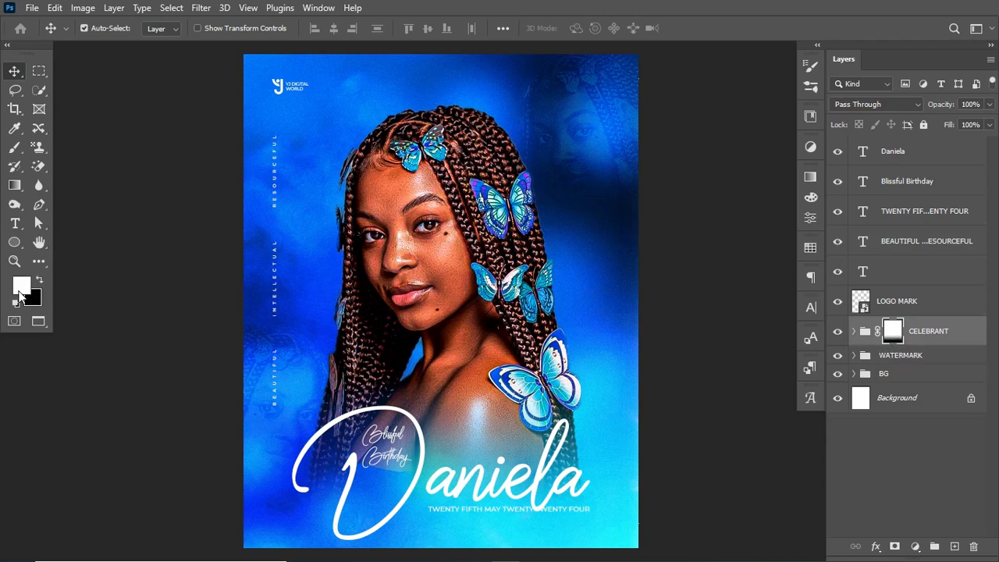
click(36, 286)
click(37, 286)
click(36, 287)
click(37, 286)
click(37, 286)
click(37, 287)
click(37, 287)
click(37, 287)
click(894, 337)
key(alt+BackSpace)
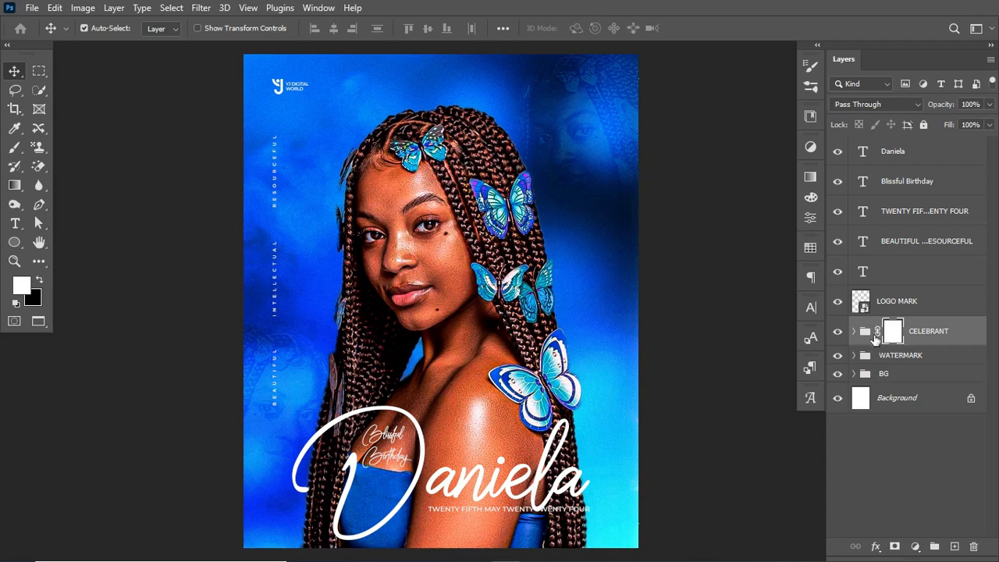
Fade the woman's lower body into the background with a black-to-white linear gradient on the CELEBRANT group's mask.
click(40, 280)
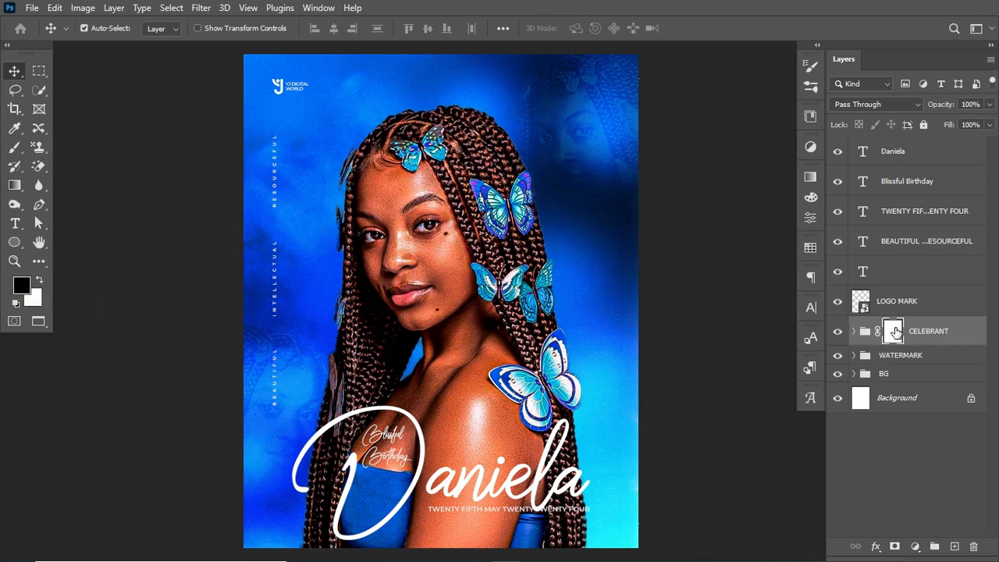
click(15, 185)
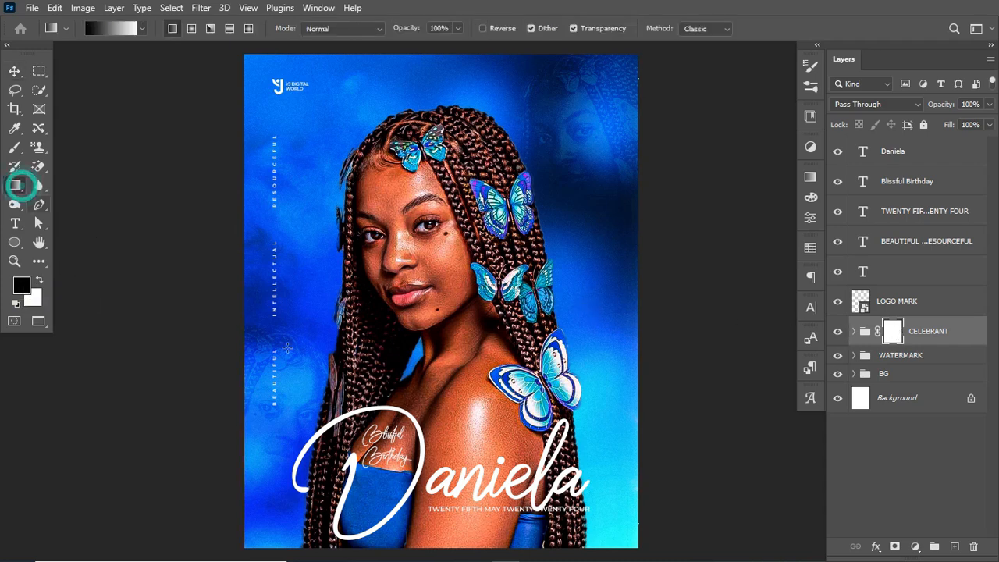
key(ctrl+minus)
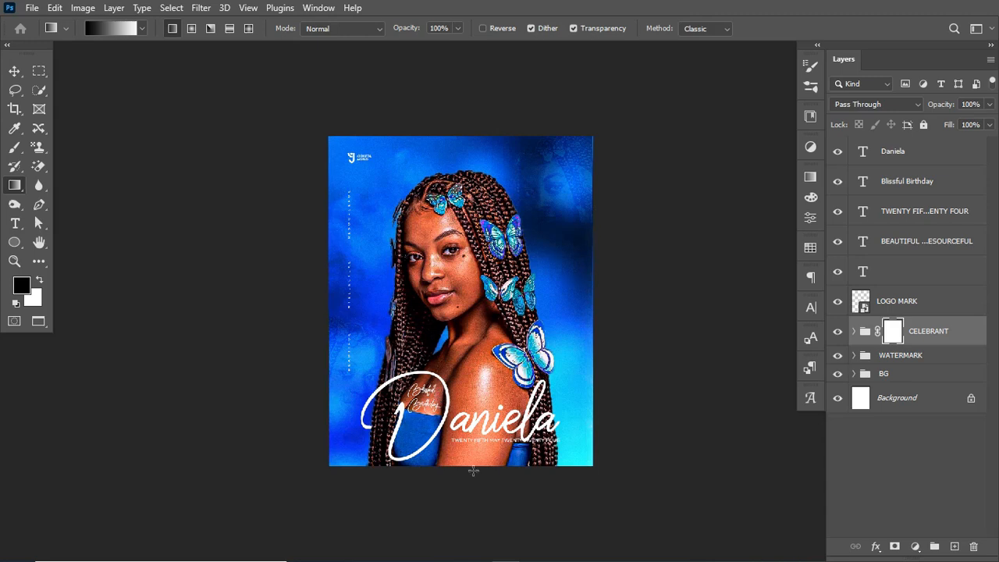
drag(466, 475, 471, 327)
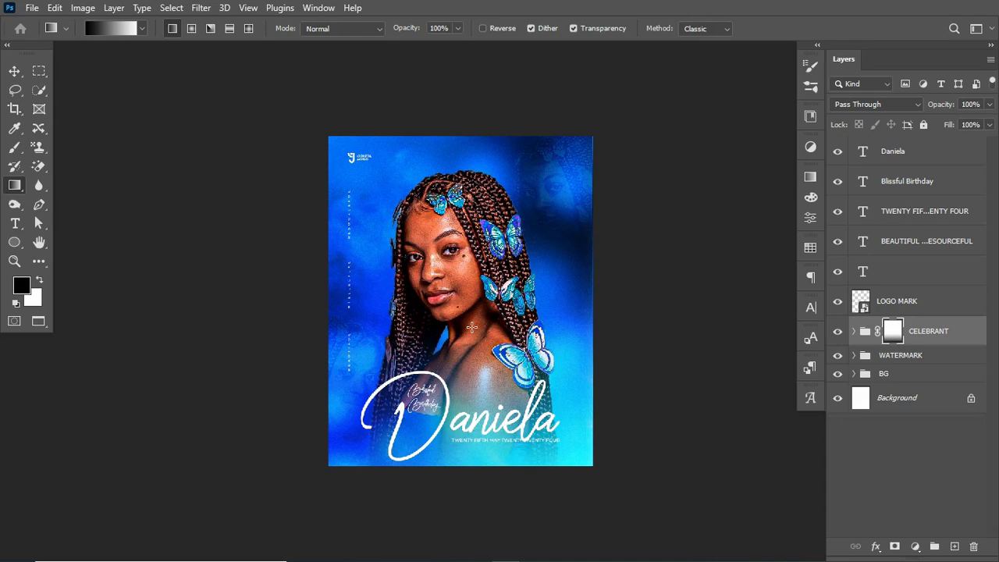
click(14, 71)
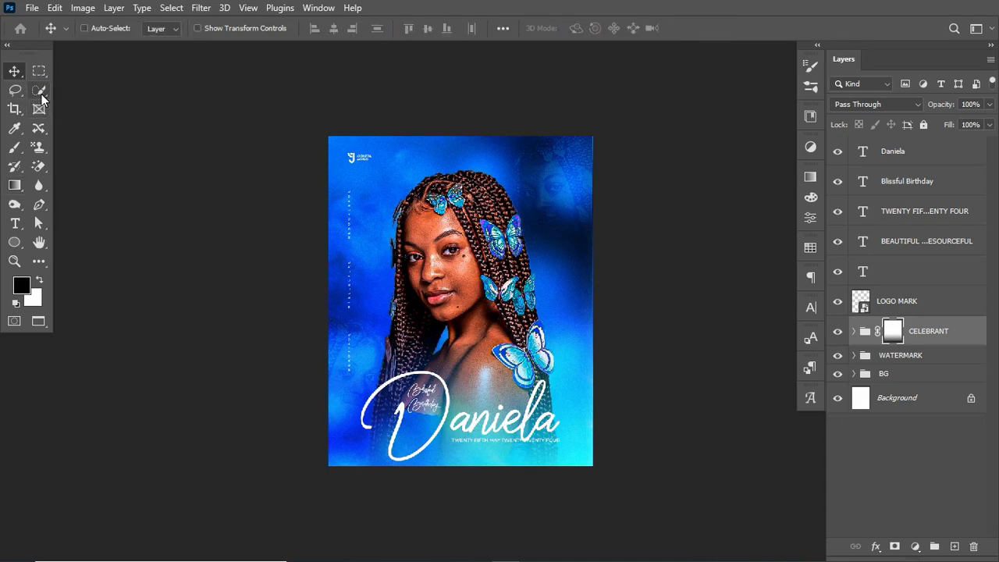
key(ctrl+0)
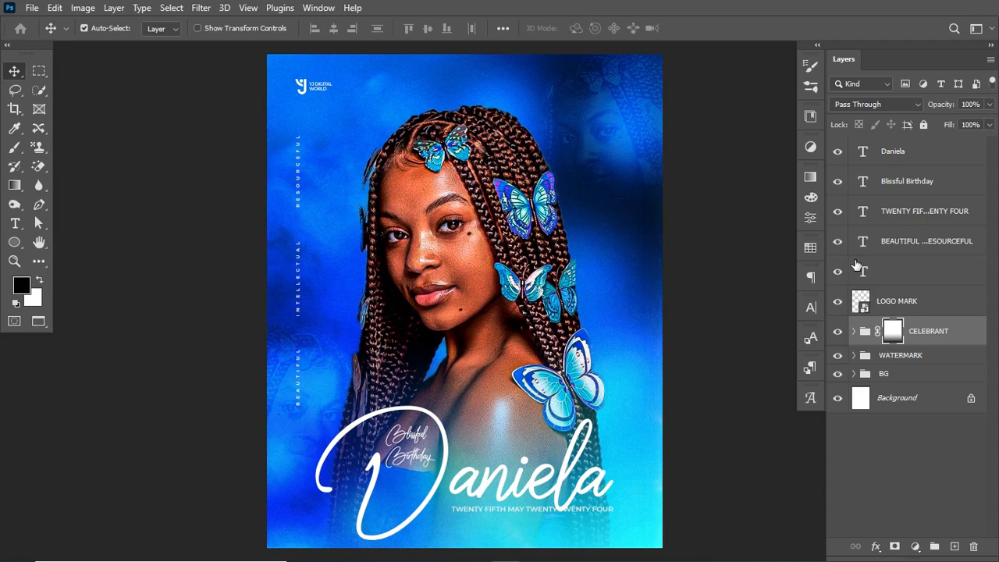
Enlarge the celebrant's name, Blissful Birthday and date text together and move them slightly up on the flyer.
click(914, 156)
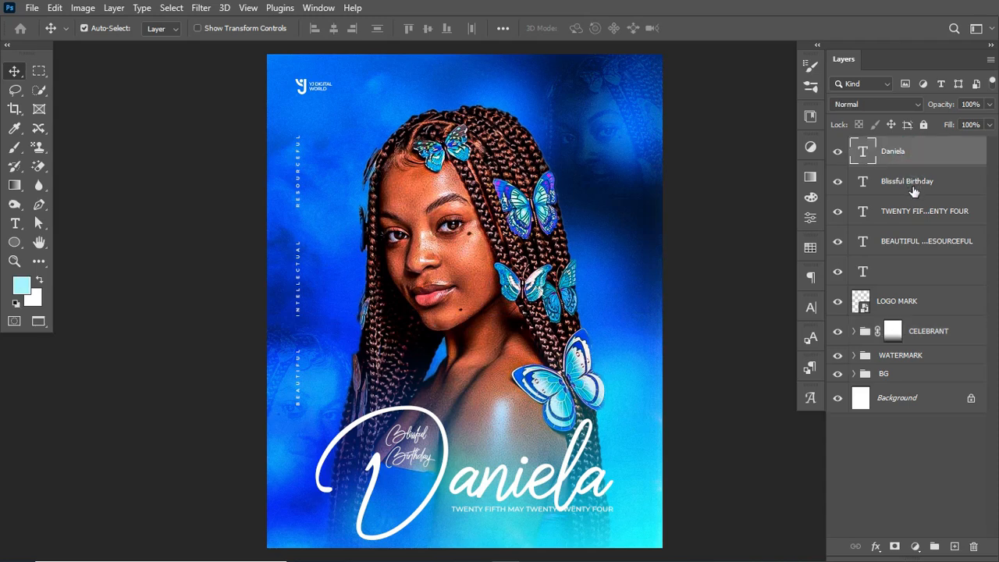
shift+click(934, 217)
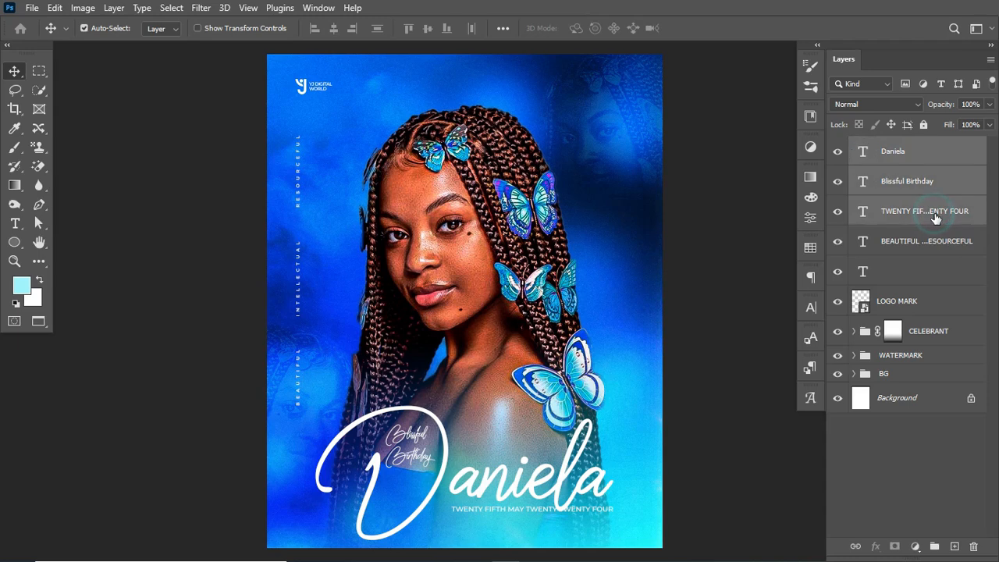
key(ctrl+t)
drag(613, 406, 632, 394)
drag(531, 480, 528, 468)
key(Return)
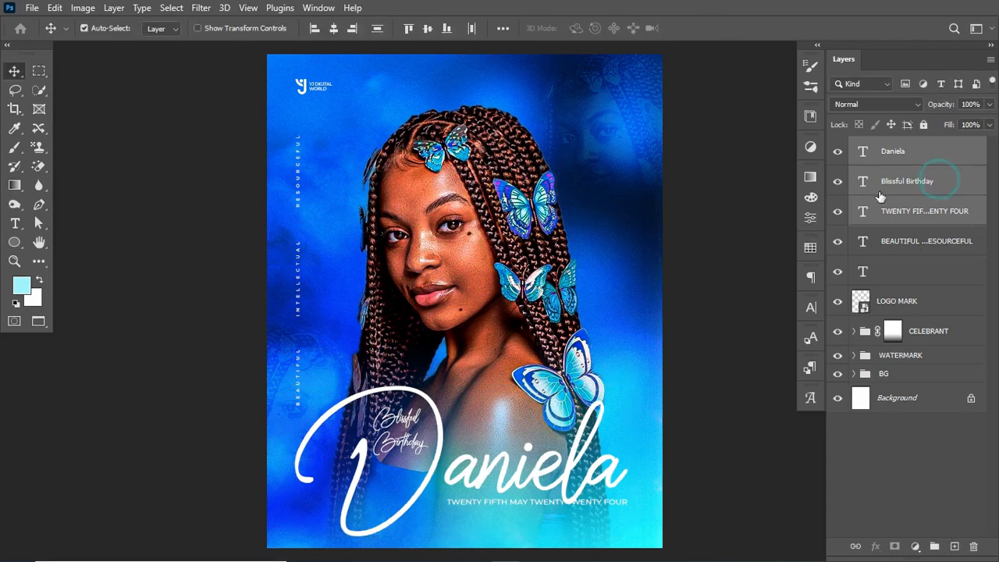
Group the celebrant's name, Blissful Birthday and date text layers as NAME, and delete the empty text layer.
click(907, 156)
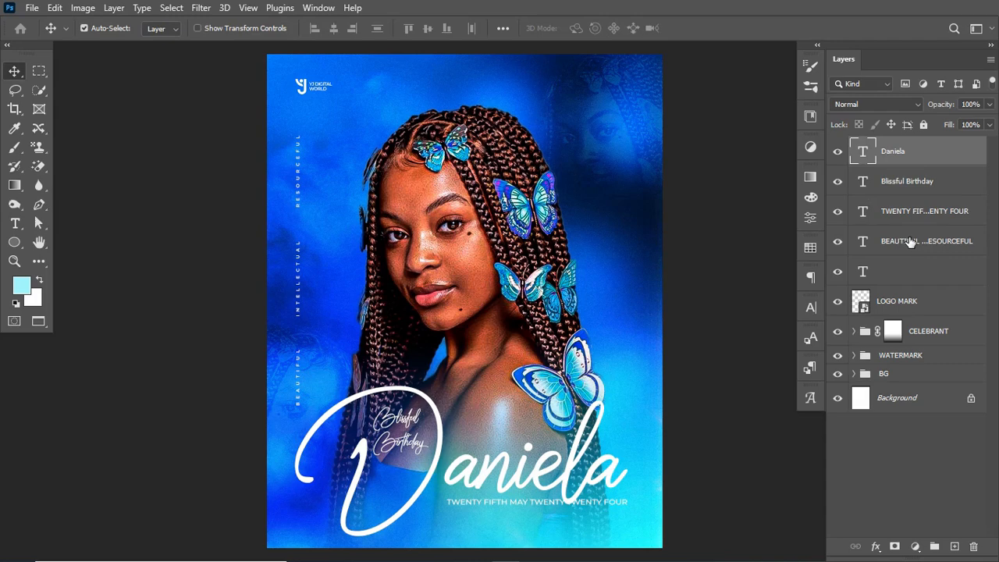
shift+click(928, 213)
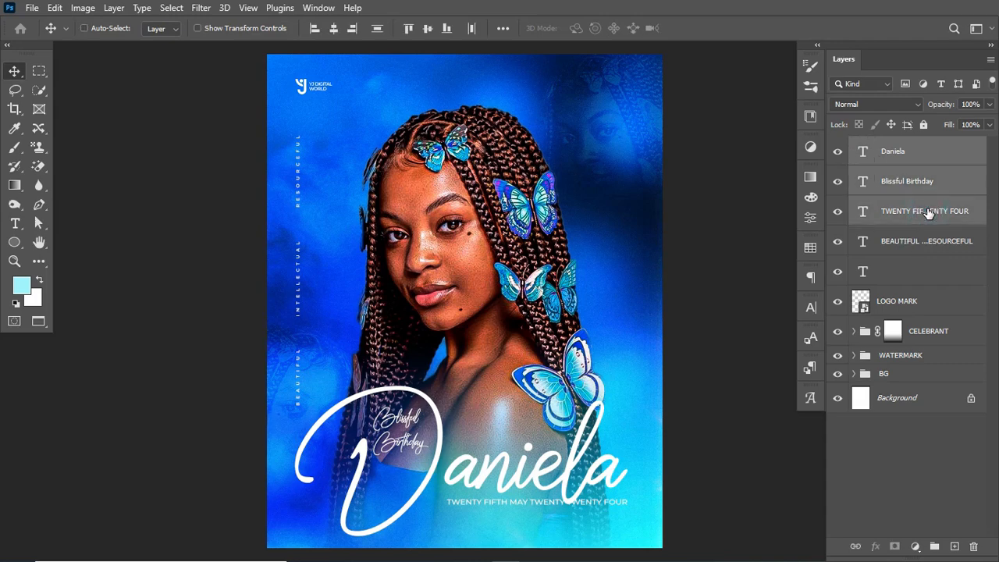
key(ctrl+g)
double_click(893, 145)
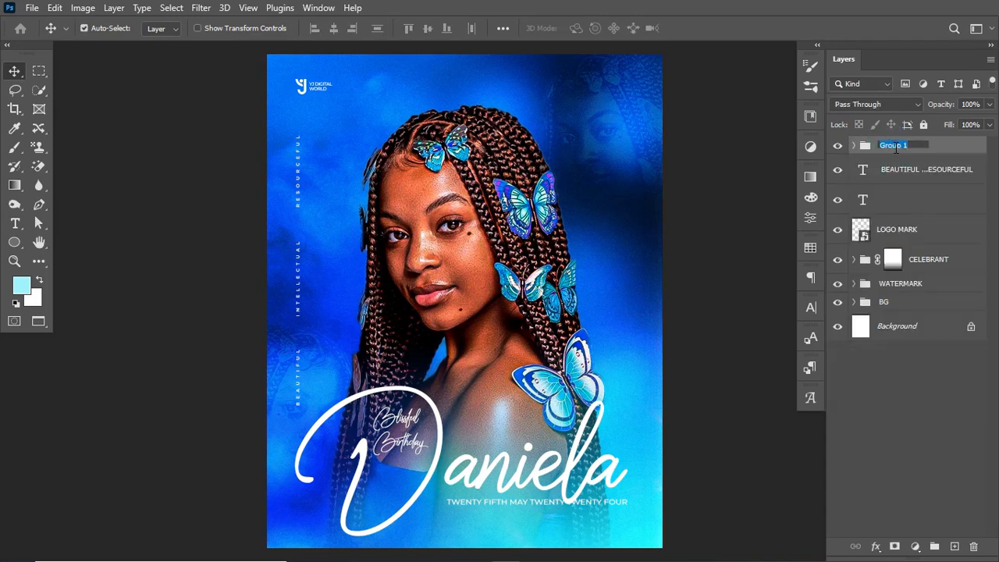
text(NAME)
click(904, 200)
key(Delete)
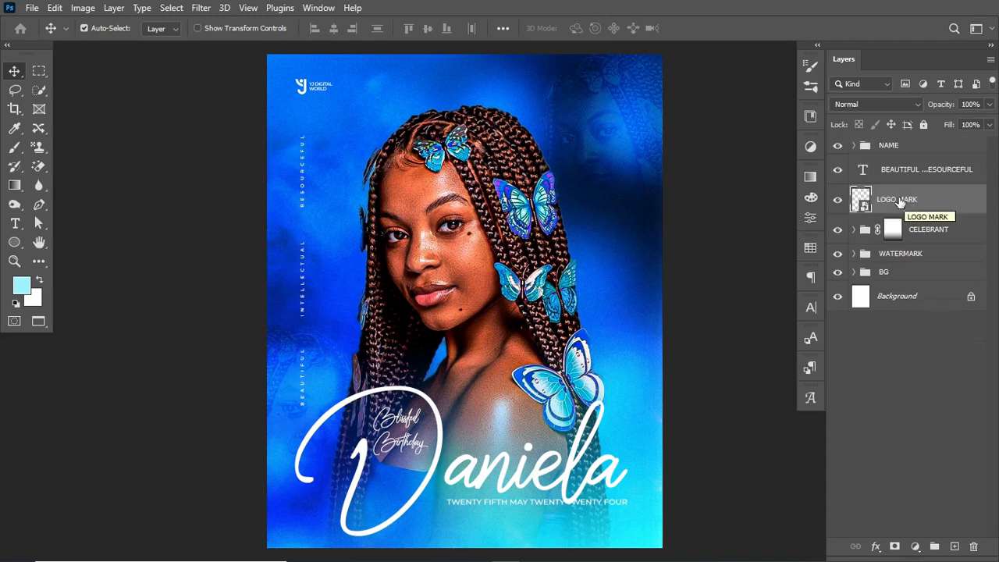
Show the guides and draw a circle about 253 px wide beside the woman's hair in the flyer's upper right.
key(ctrl+semicolon)
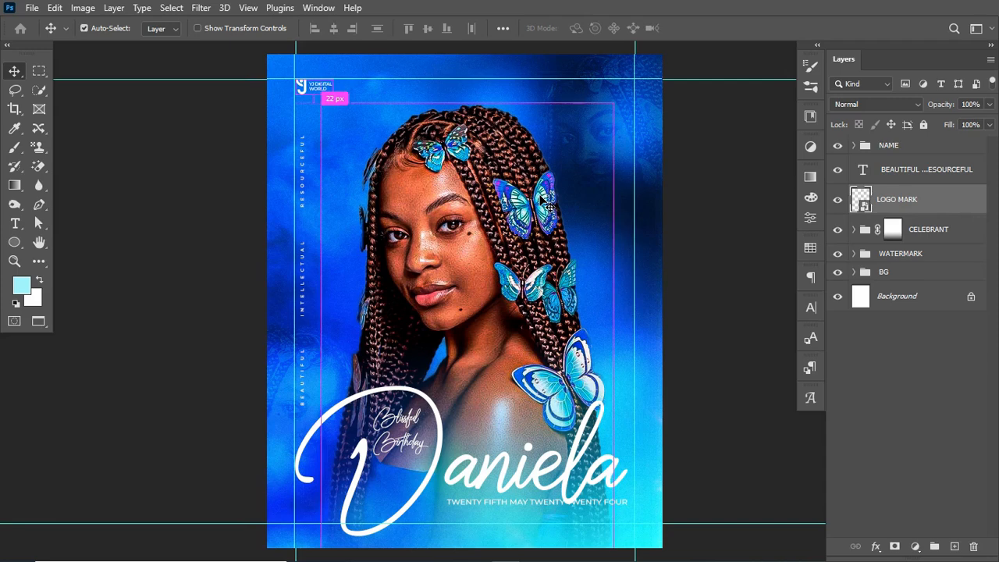
click(16, 244)
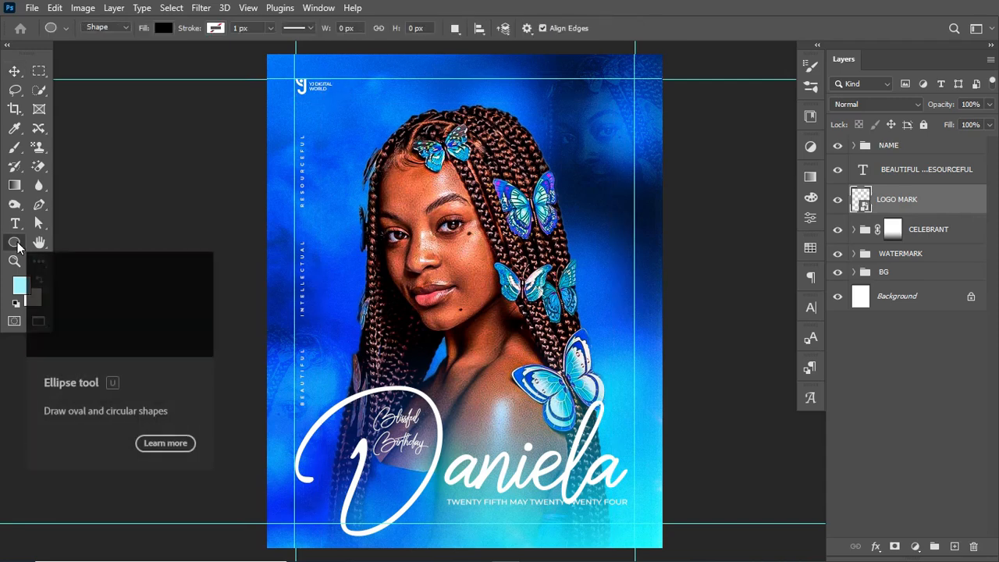
right_click(16, 243)
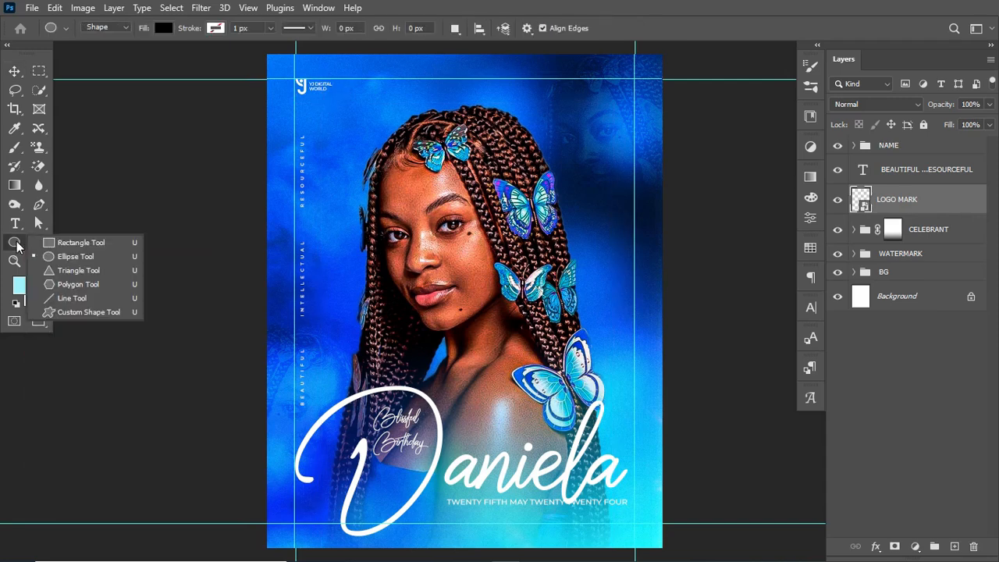
click(117, 257)
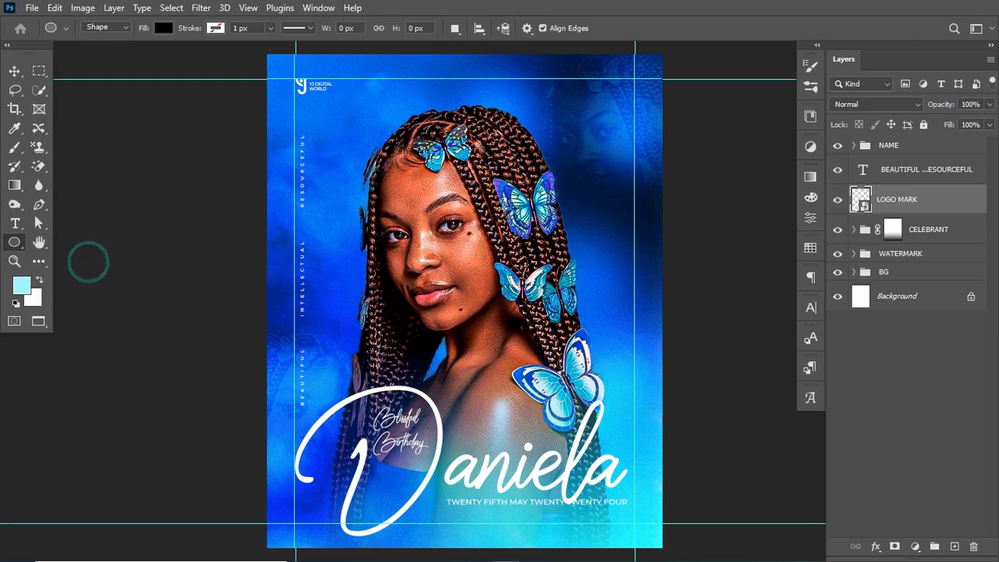
drag(542, 125, 630, 235)
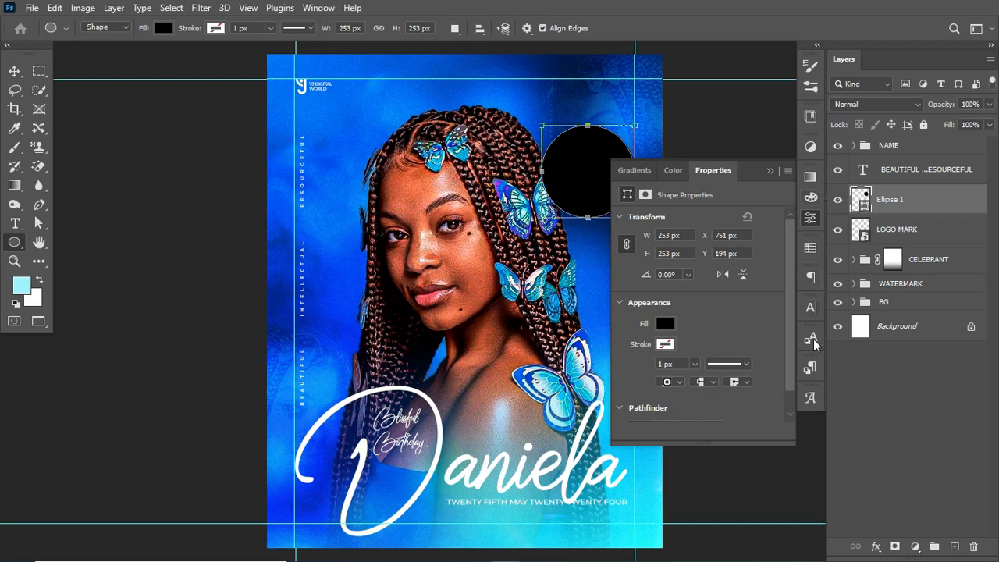
Fill the circle with the saved light blue swatch, #a0f3ff.
click(811, 247)
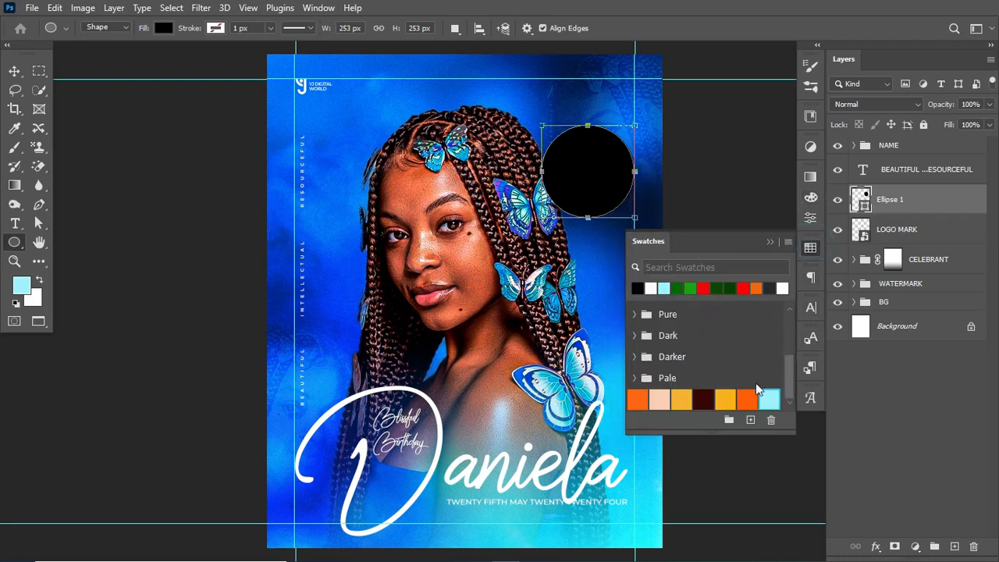
click(774, 398)
click(865, 208)
double_click(864, 208)
click(878, 490)
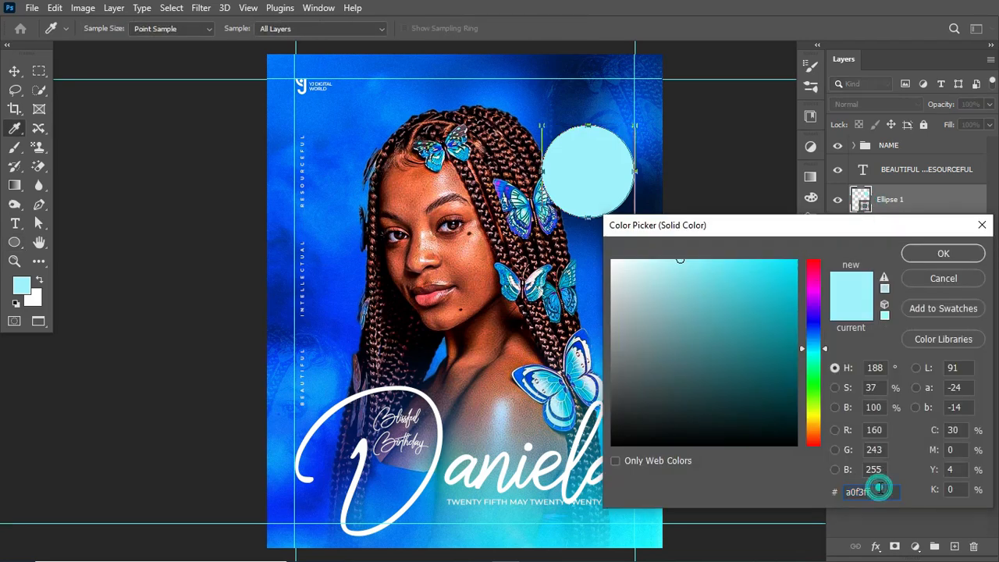
click(943, 253)
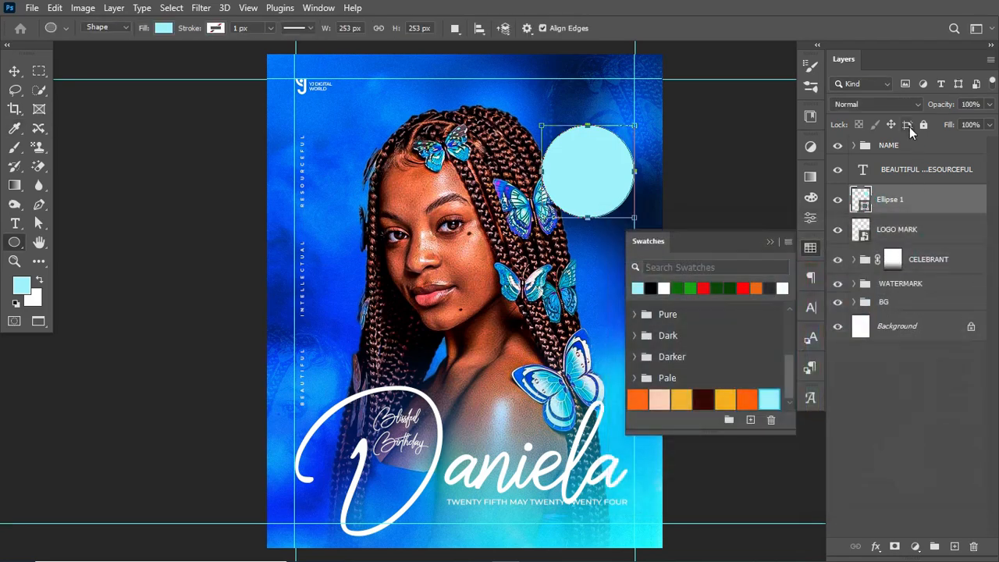
Set the circle's blend mode to Overlay and move it up over the faded watermark face.
click(882, 106)
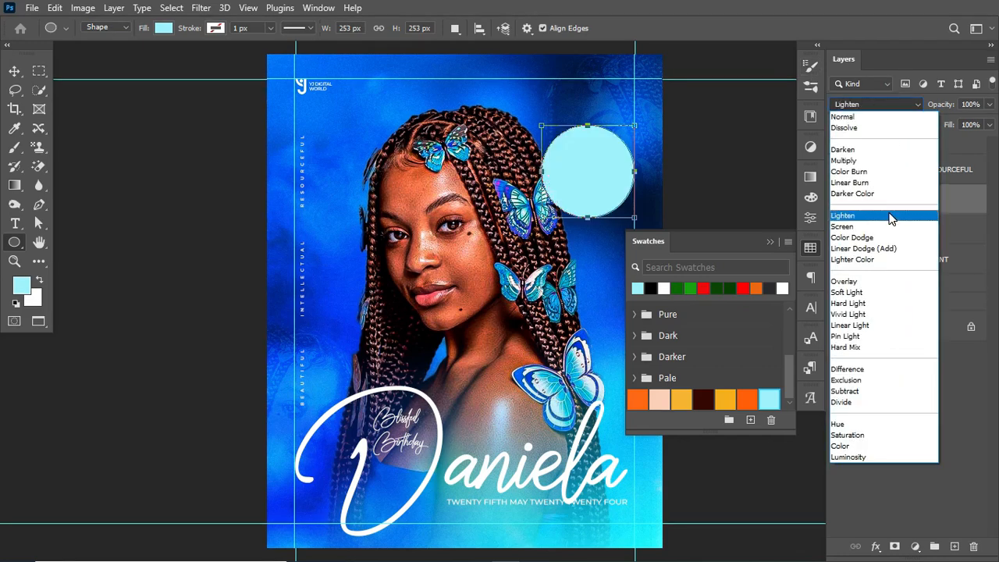
click(879, 282)
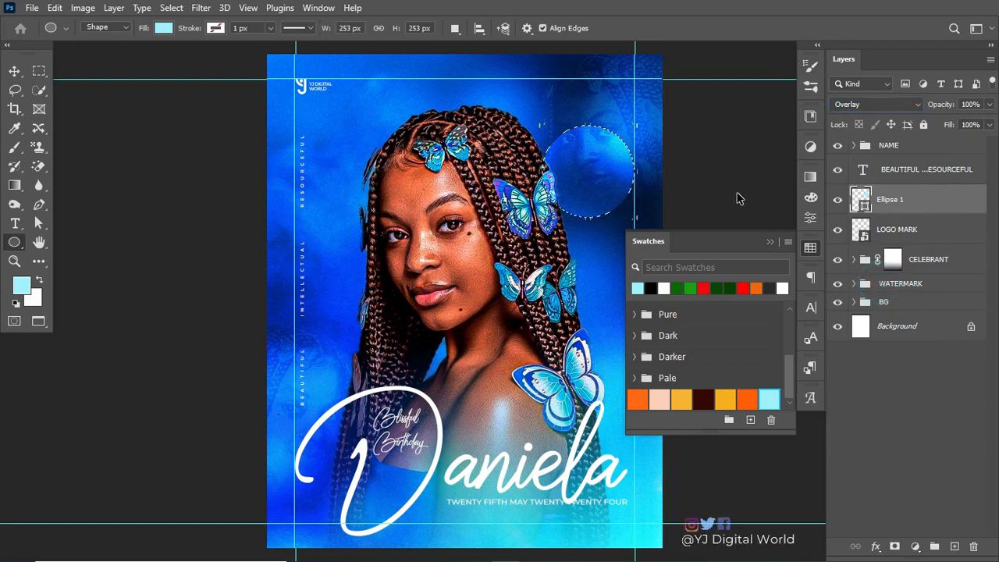
click(14, 71)
drag(593, 186, 589, 151)
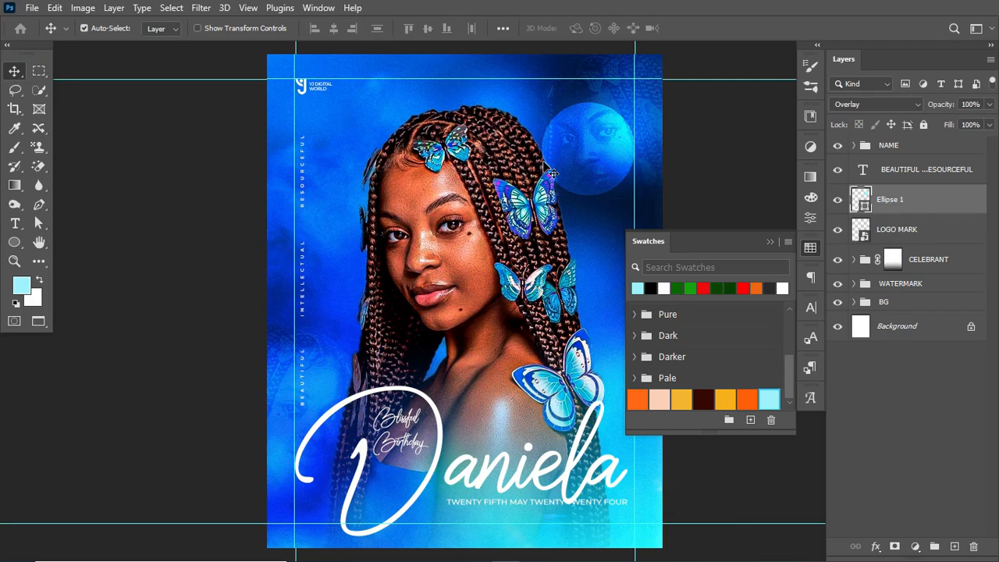
Duplicate the circle and scale the copy from its centre to about 134.78%.
key(ctrl)
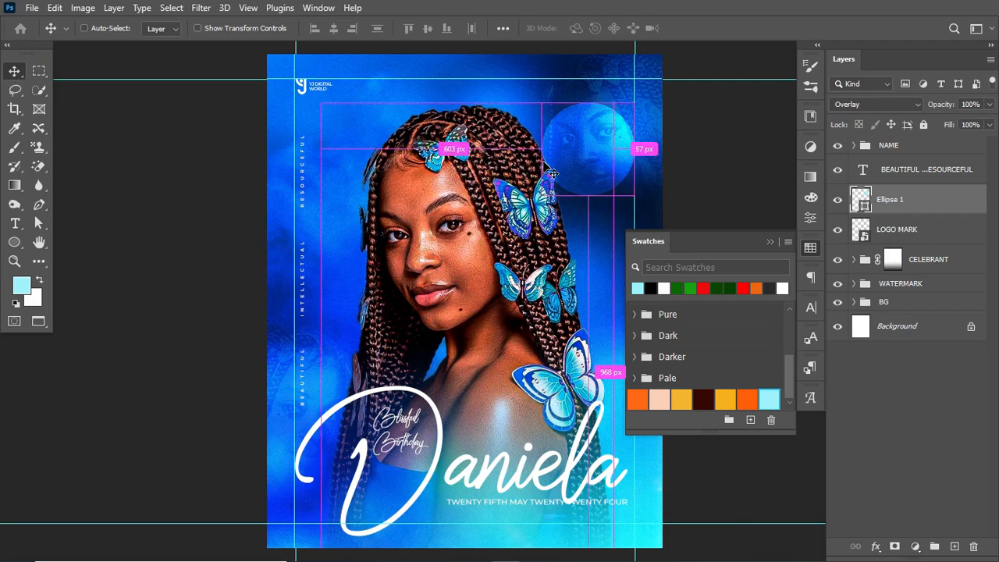
key(ctrl+j)
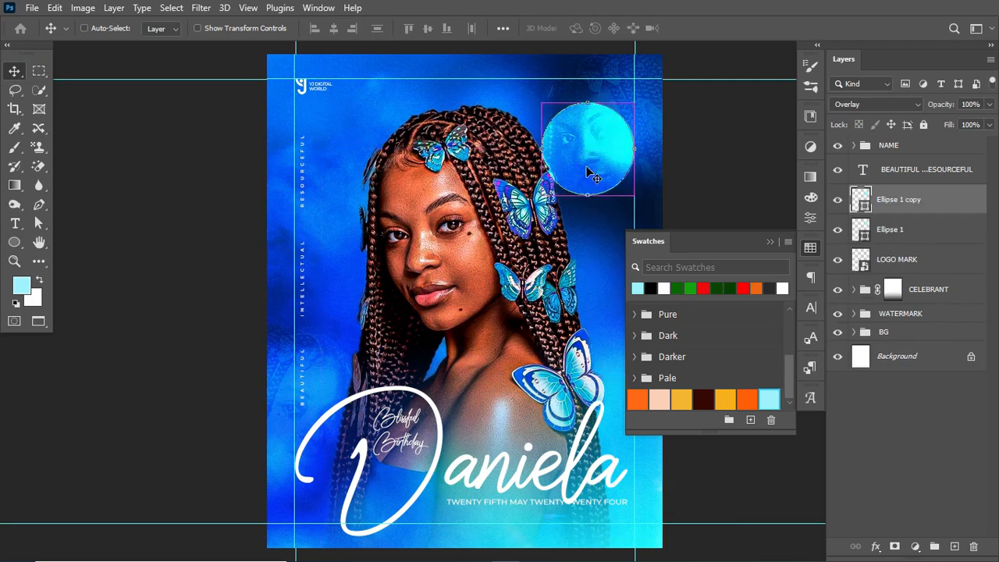
key(ctrl+t)
drag(633, 195, 655, 210)
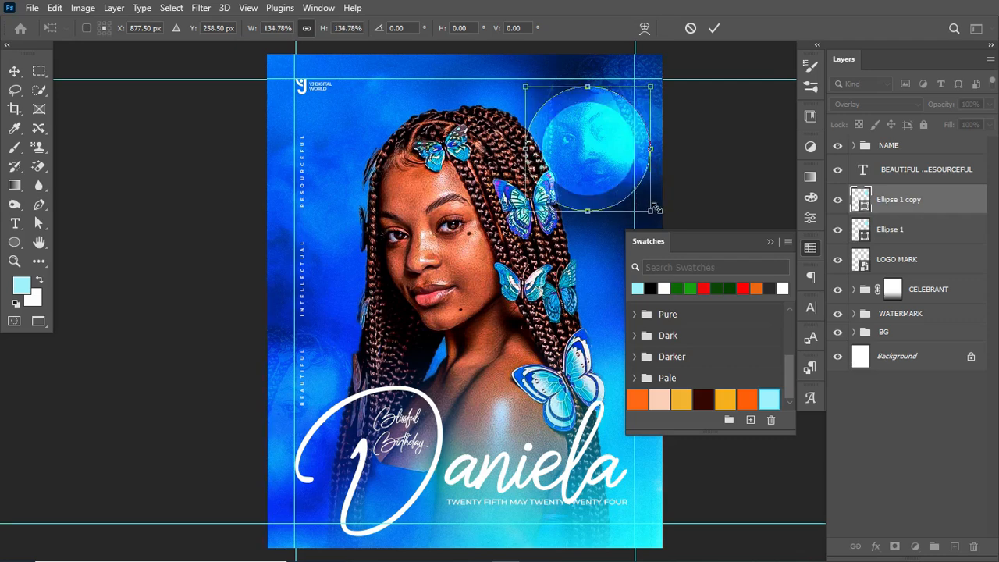
key(Return)
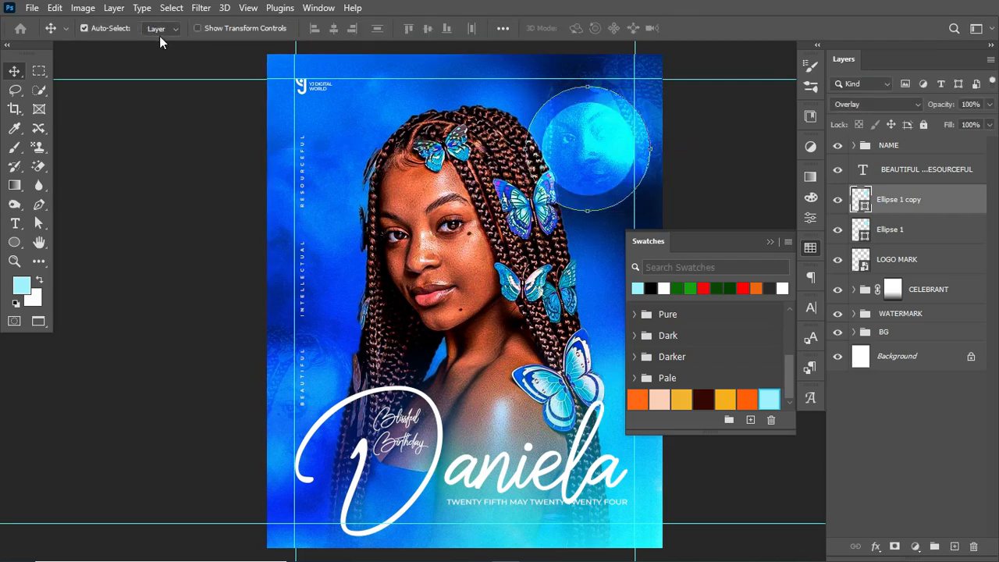
Set the larger circle's fill to none.
click(14, 242)
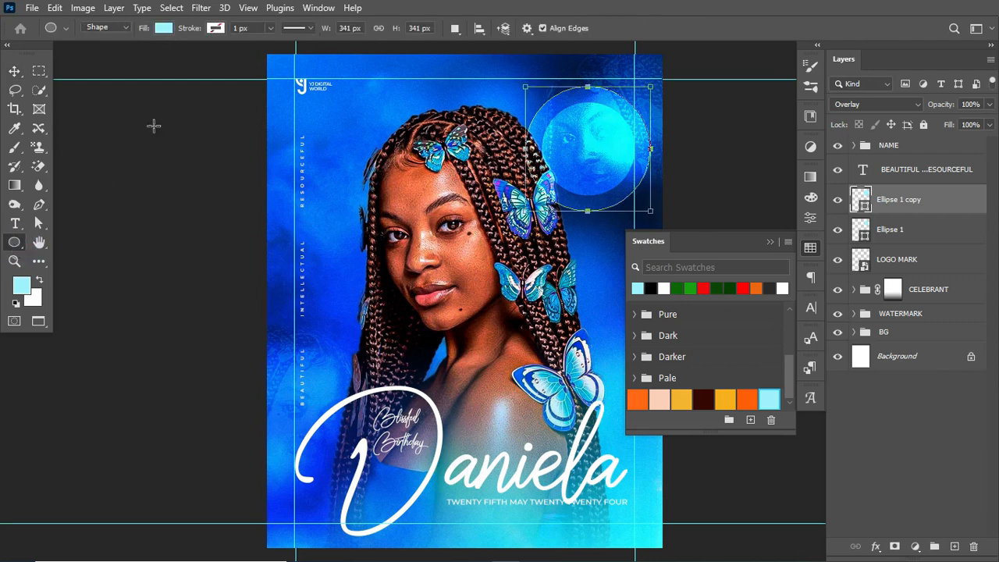
click(163, 28)
click(77, 57)
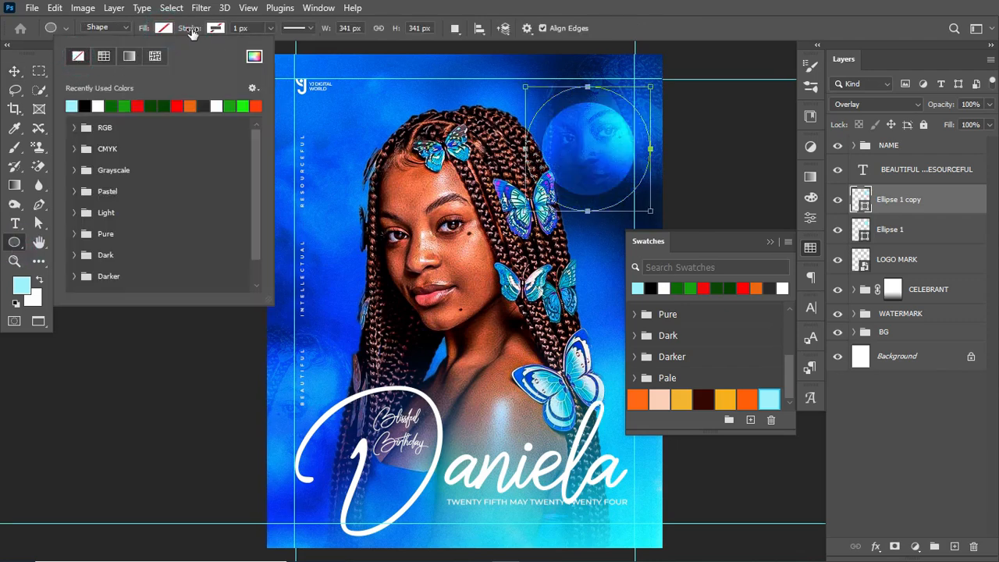
Give the larger circle a light blue stroke 31 px wide.
click(193, 31)
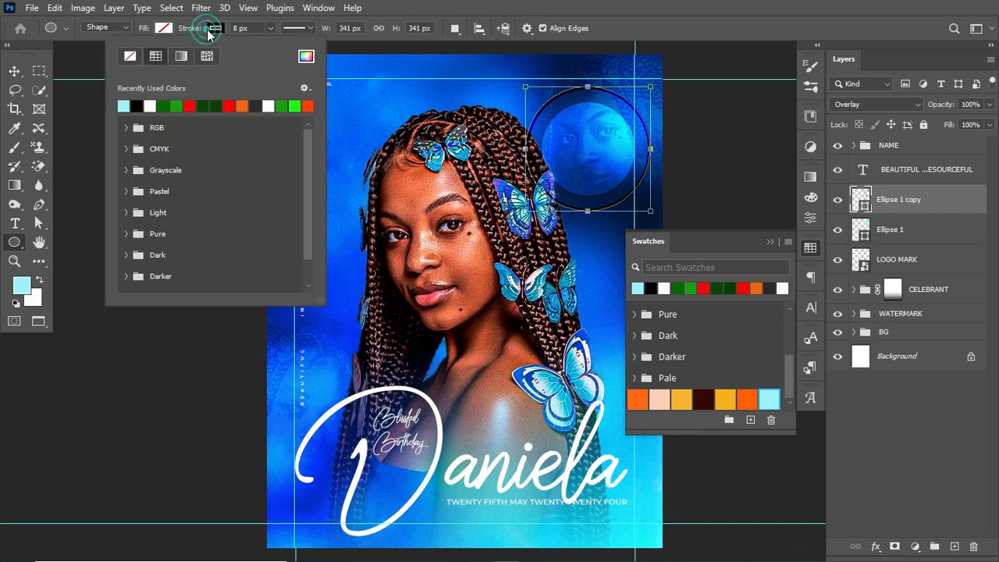
click(215, 28)
click(123, 106)
click(192, 30)
drag(192, 30, 208, 36)
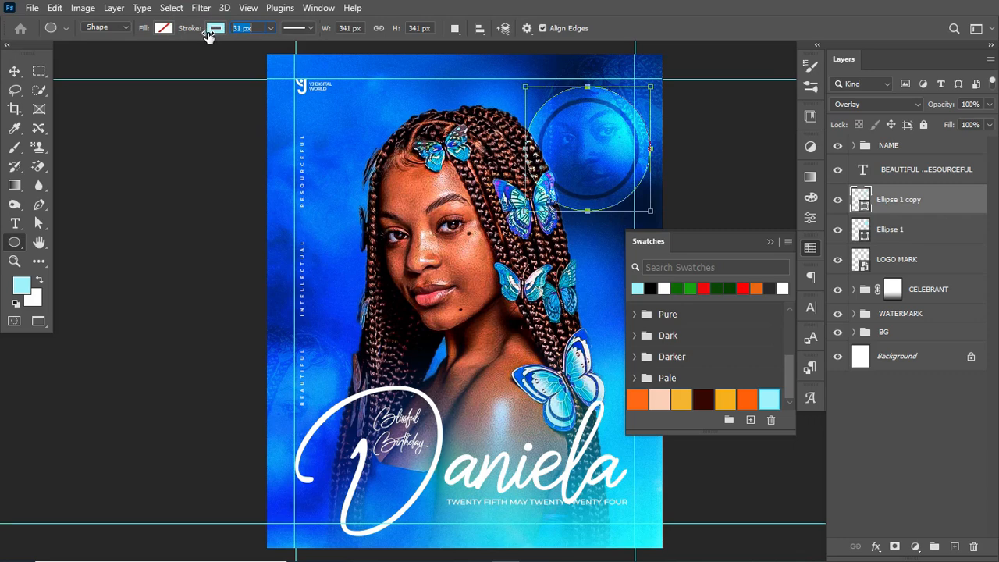
Scale both circles together to 92.96% and move them left, inside the flyer's right margin guide.
click(14, 71)
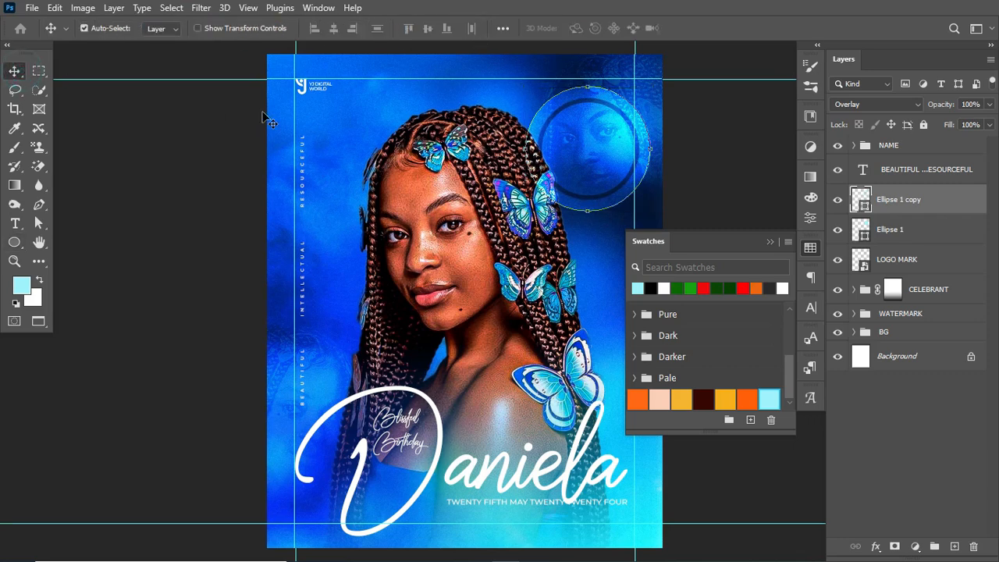
ctrl+click(909, 231)
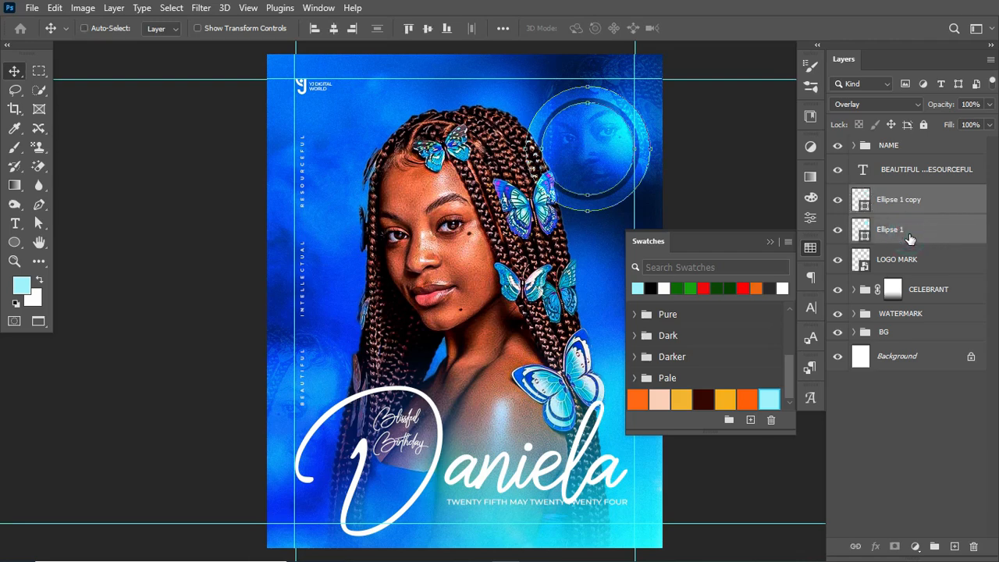
key(ctrl+t)
drag(650, 211, 644, 205)
drag(587, 178, 575, 175)
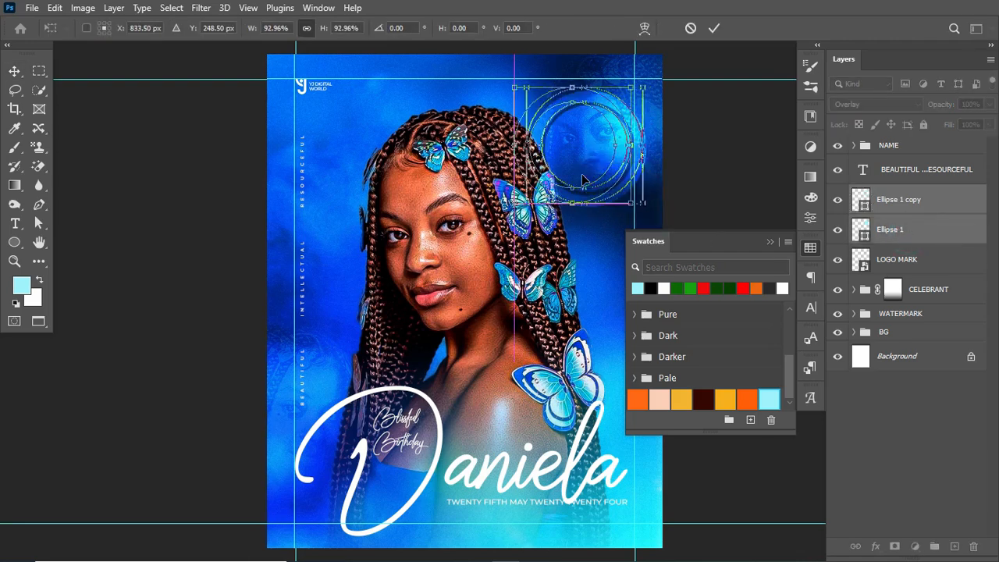
key(Return)
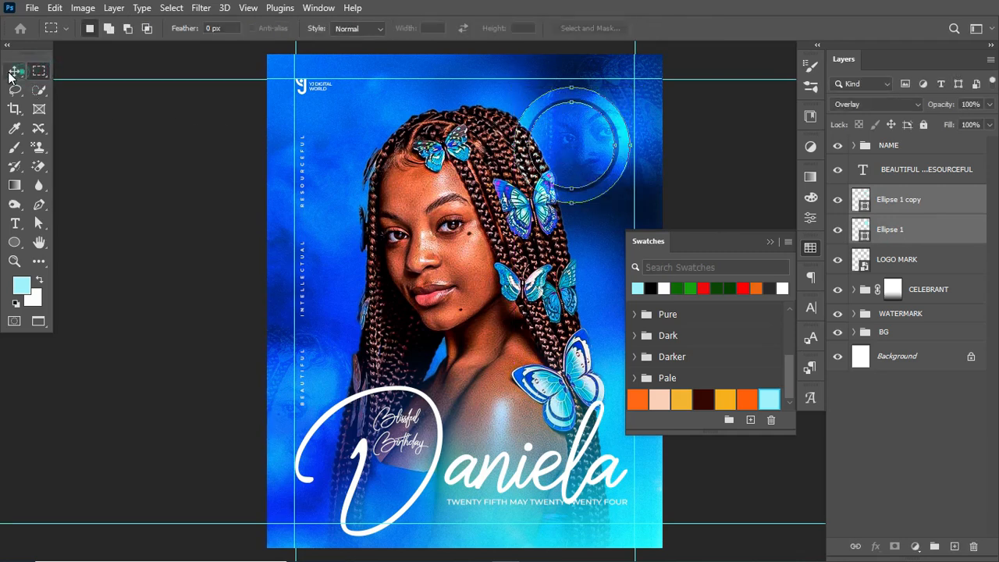
Add the two-line text "25TH MAY" on a new layer directly above the larger circle's layer.
click(355, 195)
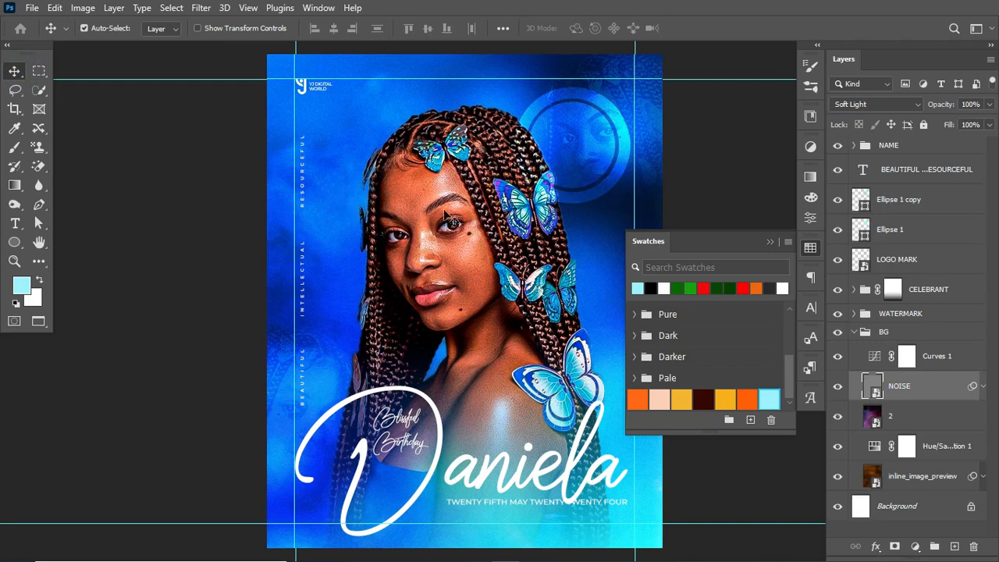
key(t)
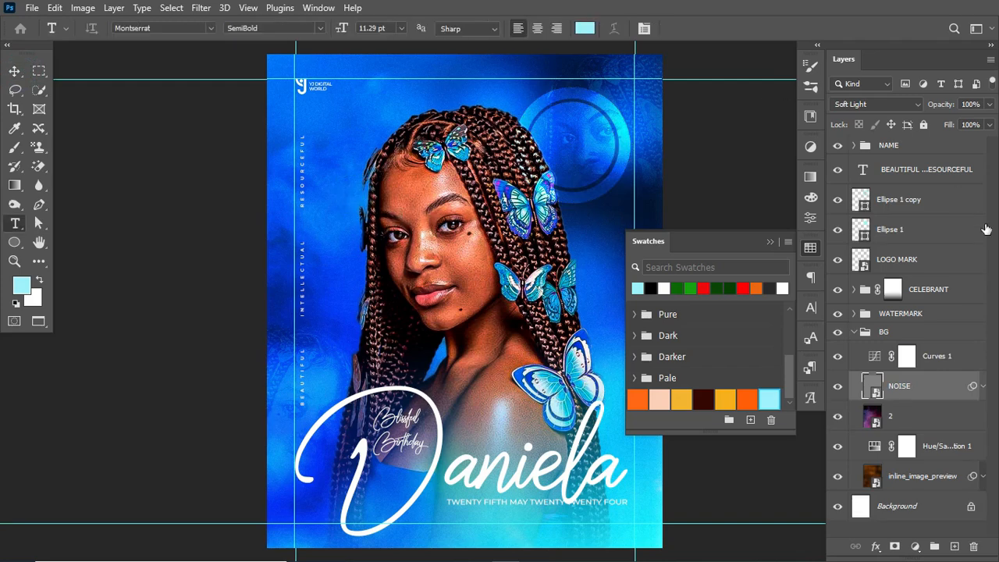
click(854, 333)
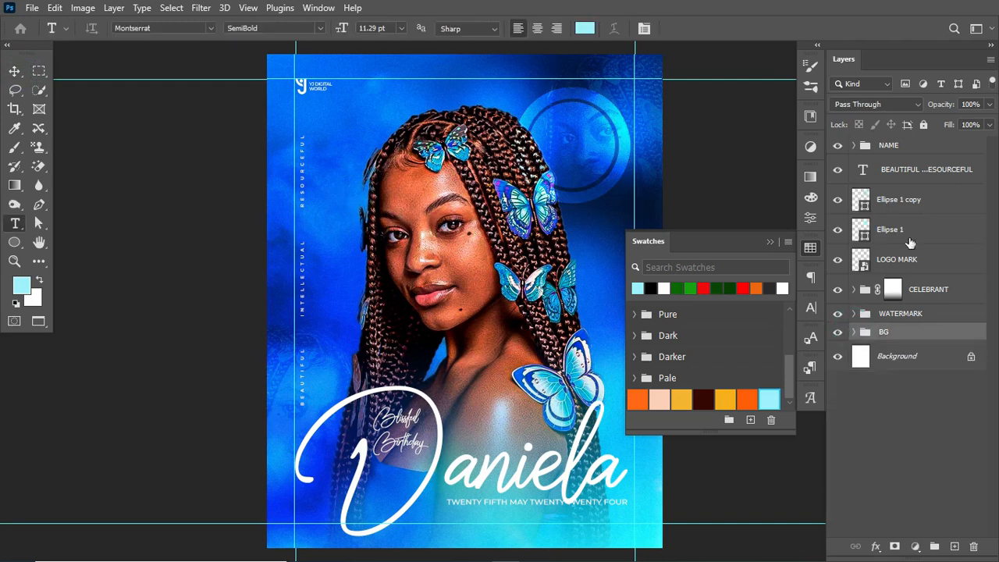
click(897, 202)
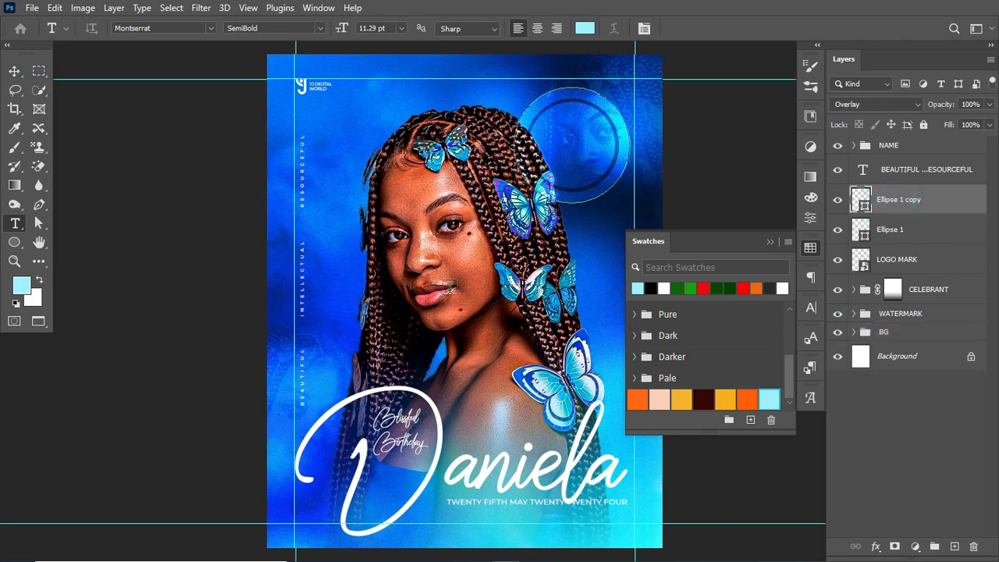
click(359, 288)
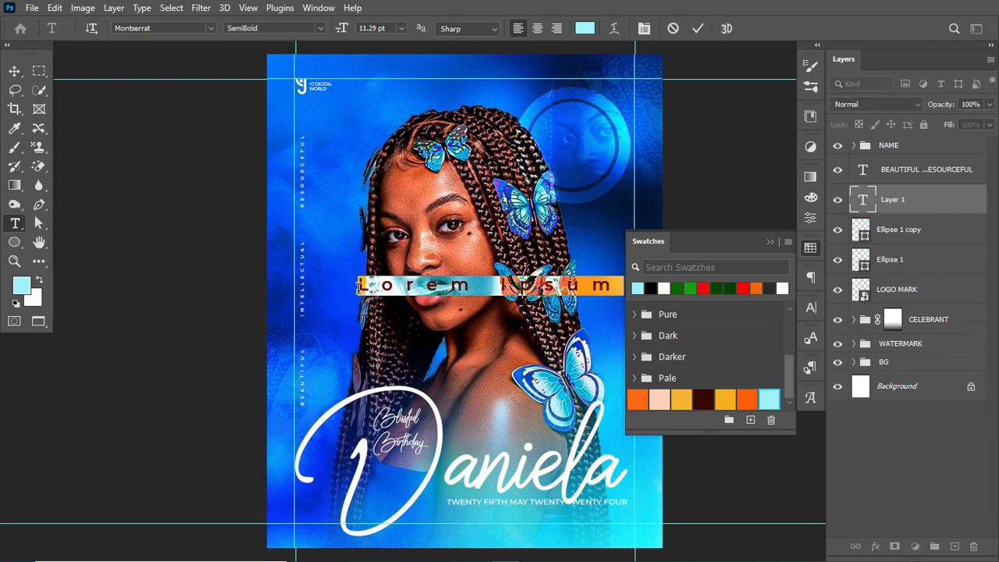
text(25TH)
key(BackSpace)
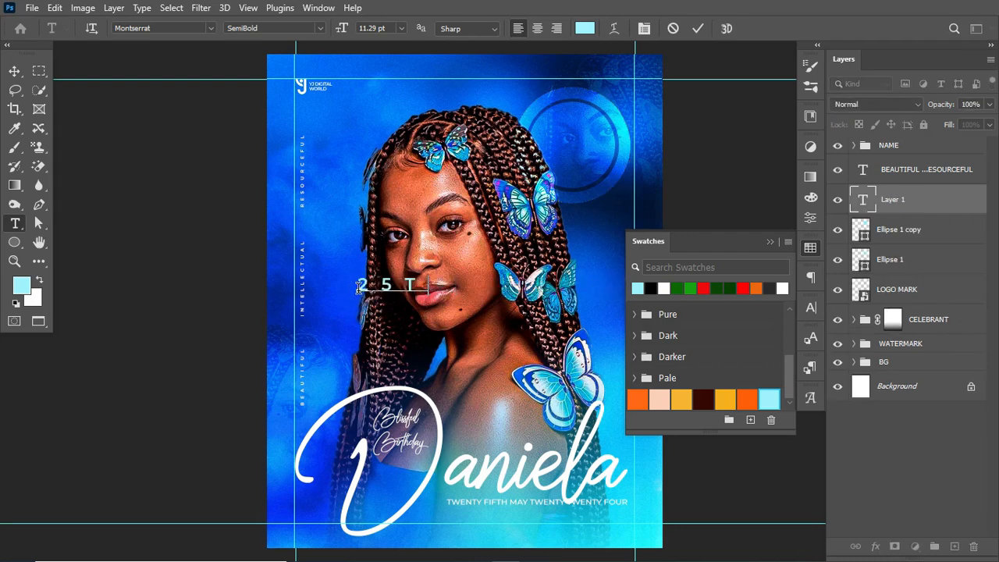
text(H)
key(Return)
text(MAY)
key(ctrl+Return)
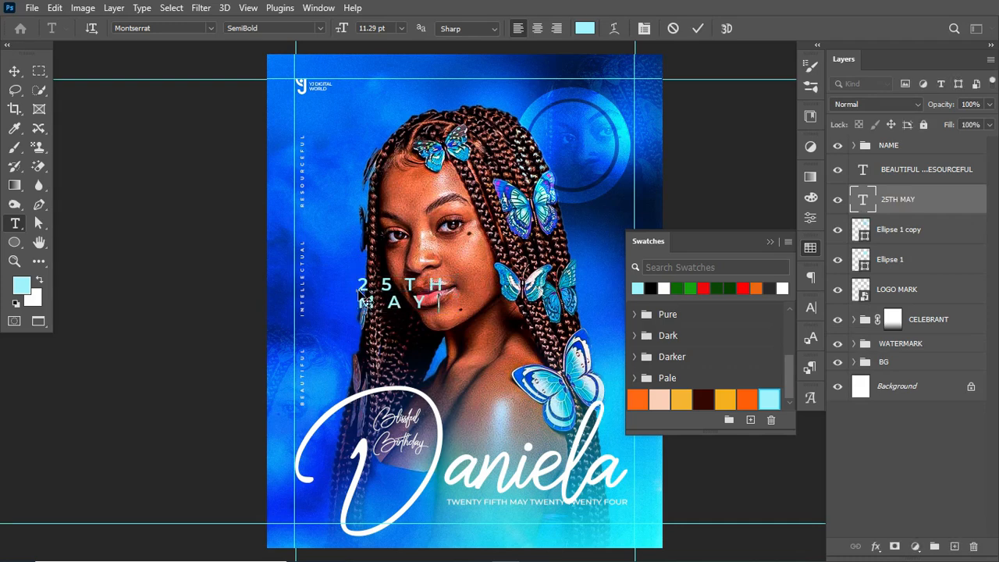
Set the tracking of the whole date text to 0 and its colour to white.
drag(359, 287, 453, 282)
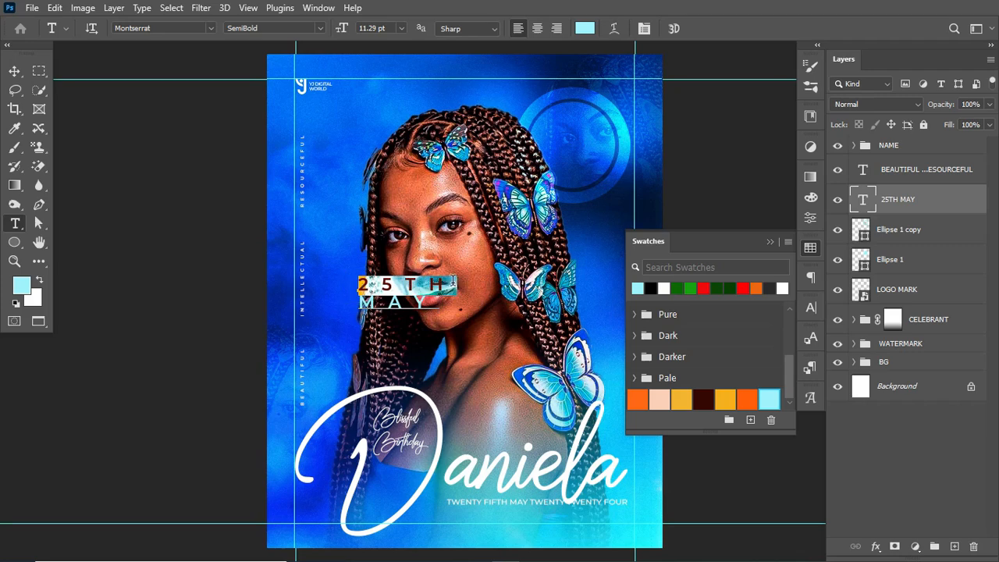
key(ctrl+a)
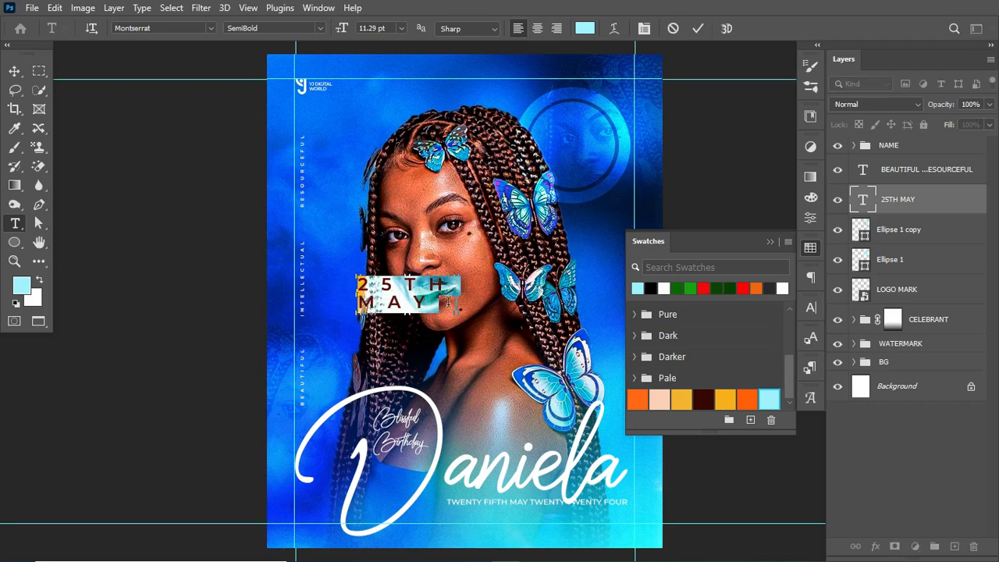
click(811, 307)
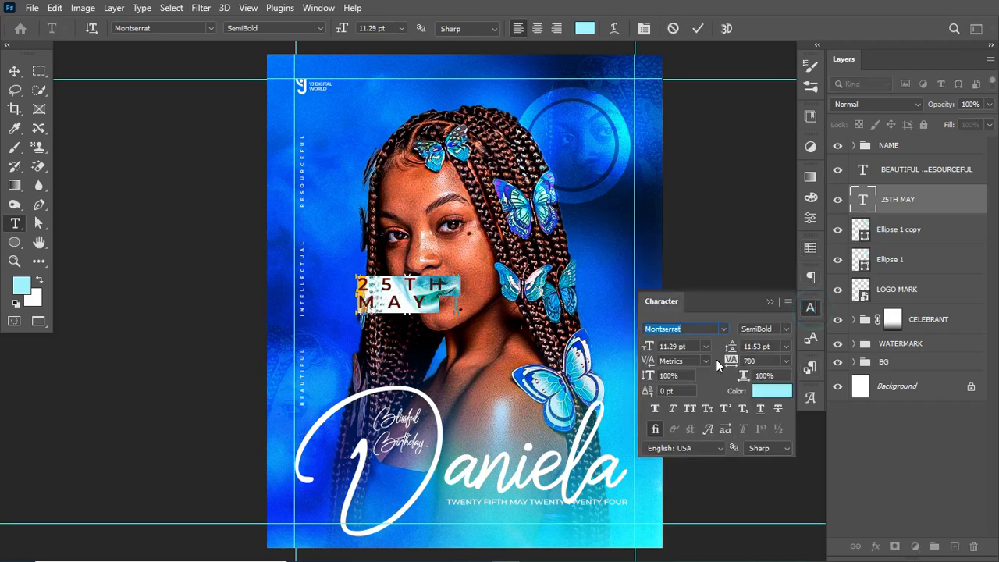
double_click(751, 360)
text(0)
key(Return)
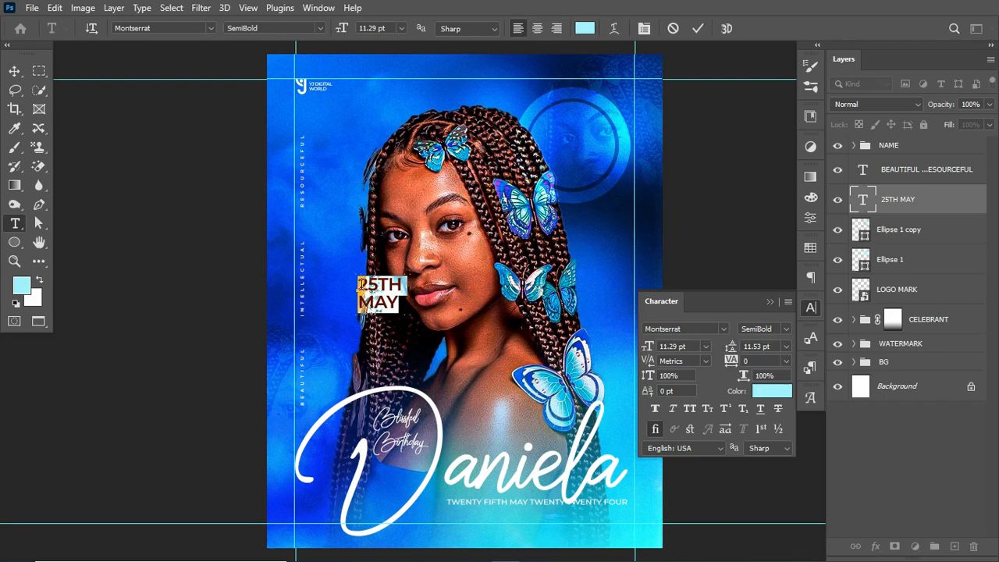
click(771, 390)
drag(648, 275, 611, 261)
click(937, 251)
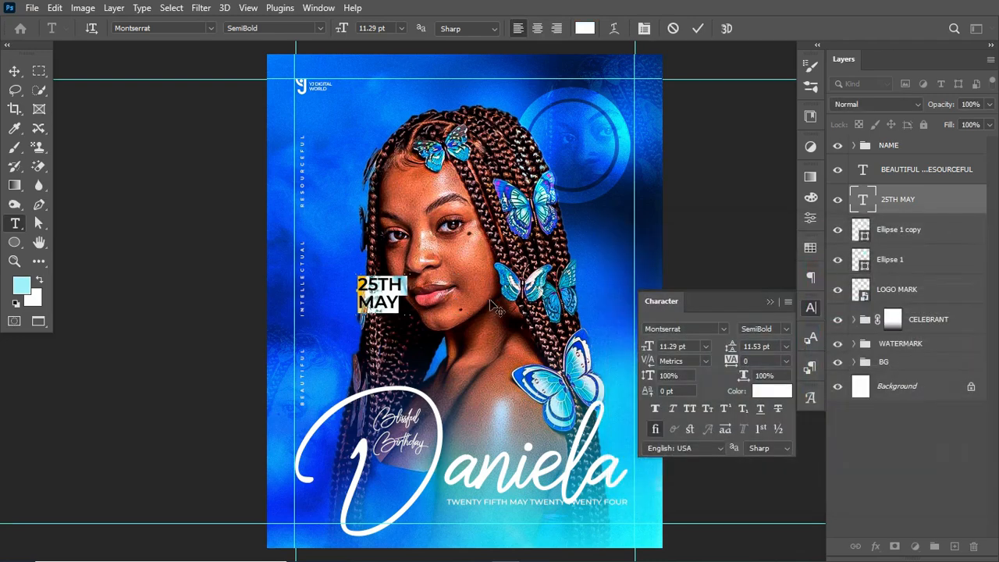
Set "25TH" in Montserrat Regular and "MAY" in Montserrat Bold.
click(786, 329)
click(777, 413)
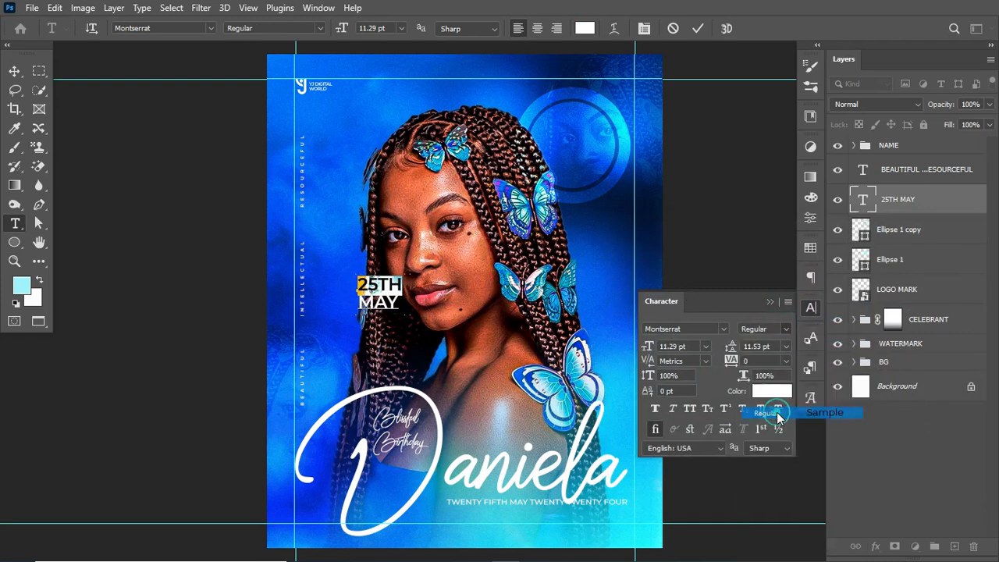
drag(357, 305, 400, 305)
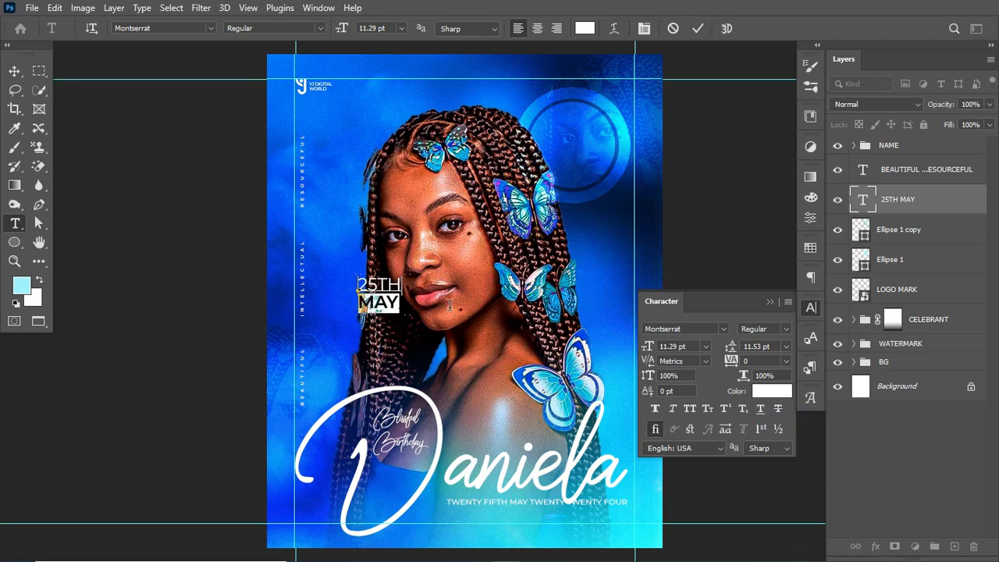
click(786, 328)
click(778, 479)
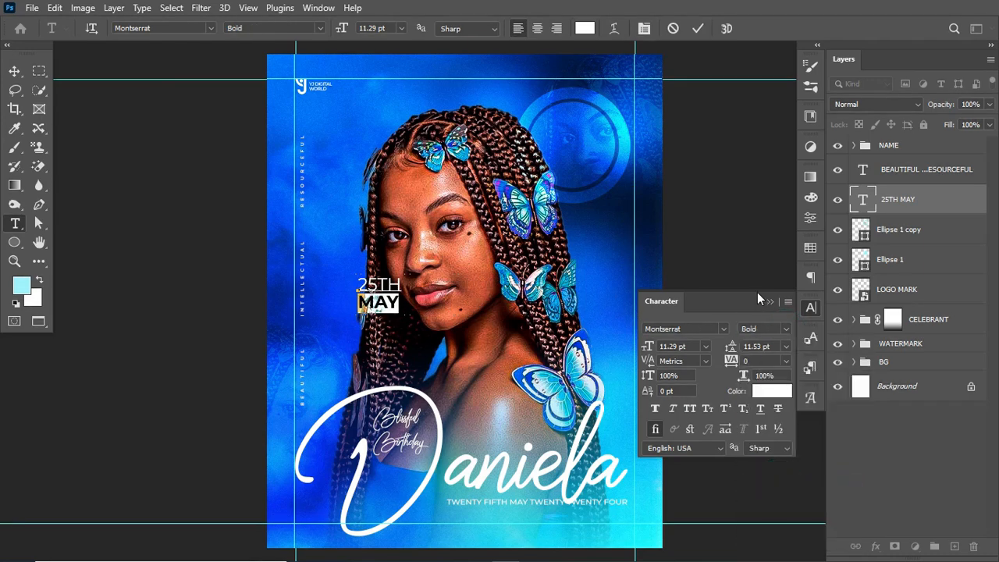
click(697, 29)
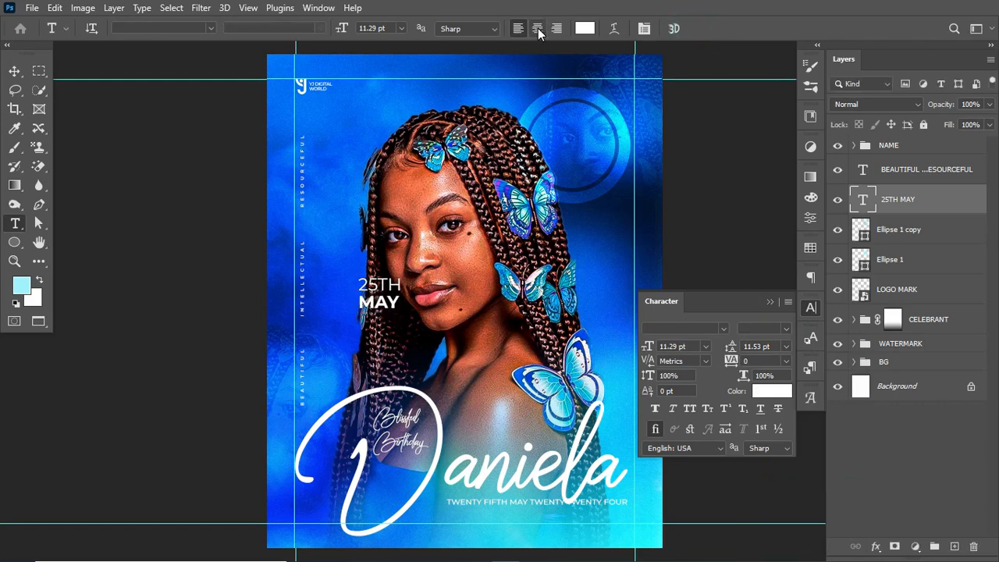
Centre-align the date text and set its leading to 10 pt.
click(537, 28)
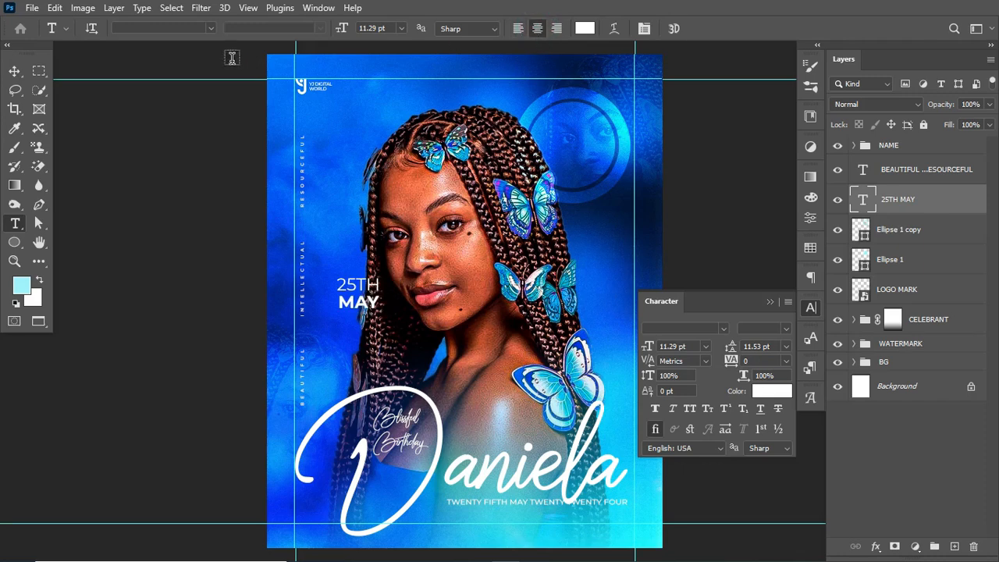
drag(737, 346, 734, 349)
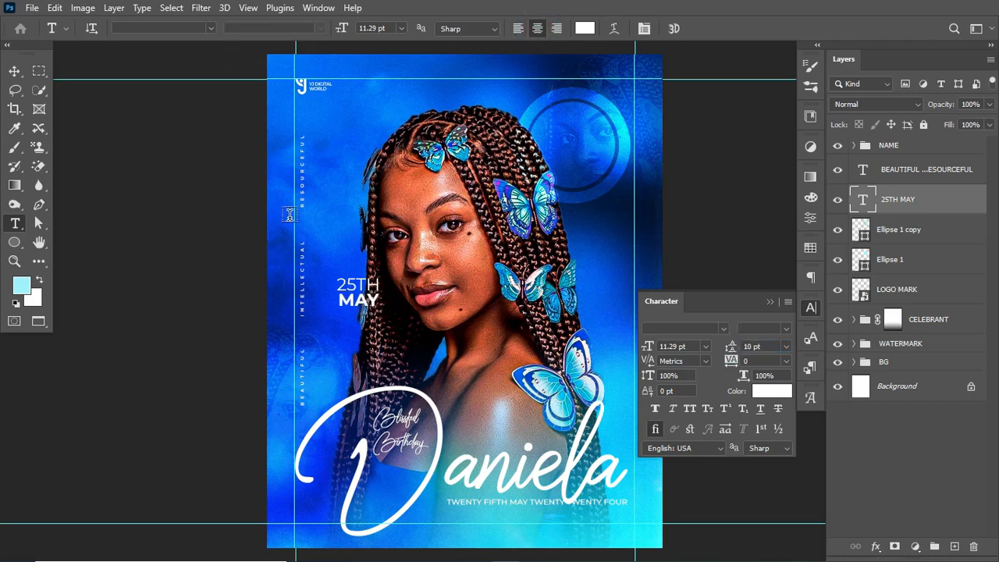
Centre the date text horizontally and vertically within the larger circle, using the circle's outline as a temporary selection.
click(15, 71)
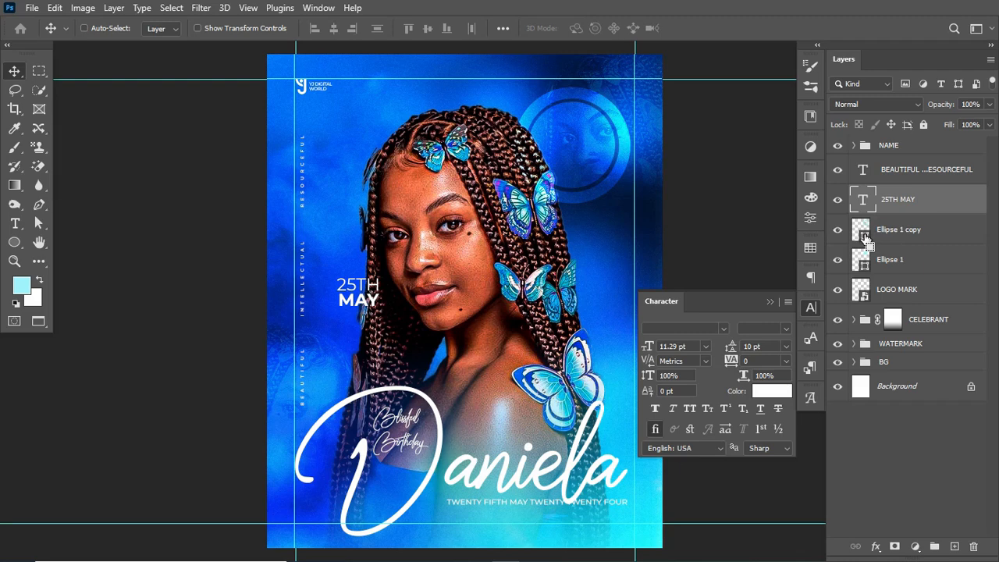
ctrl+click(863, 236)
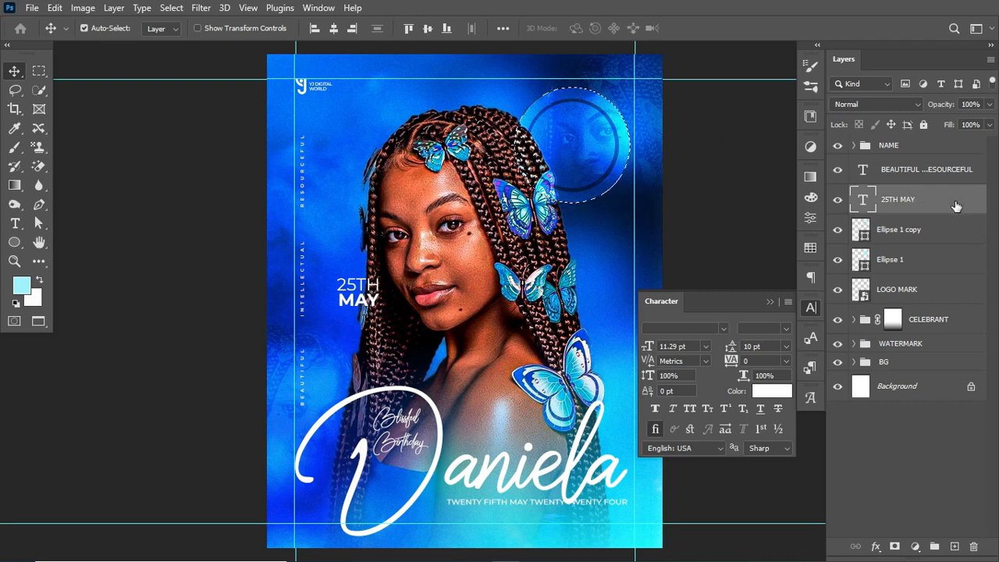
click(334, 30)
click(427, 29)
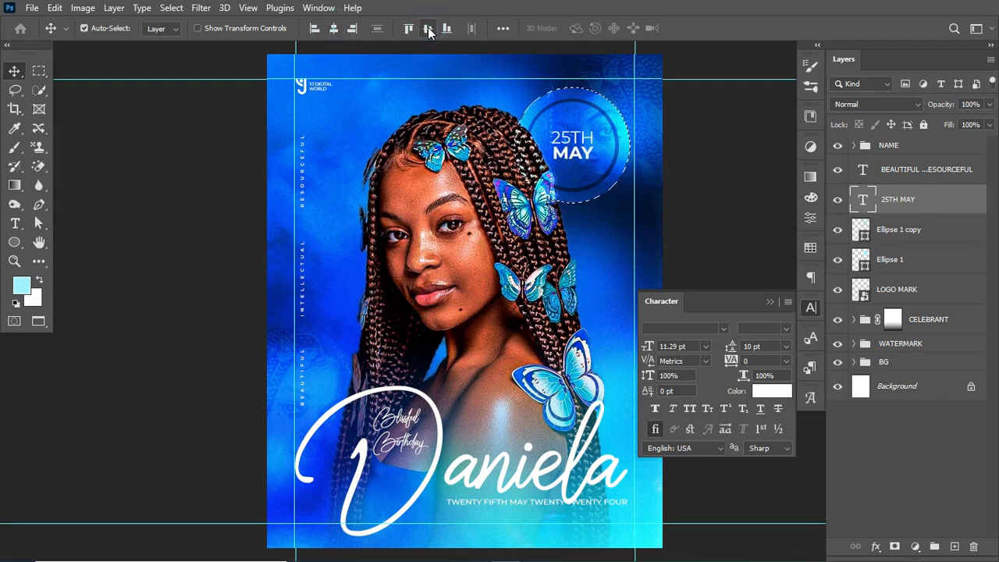
key(ctrl)
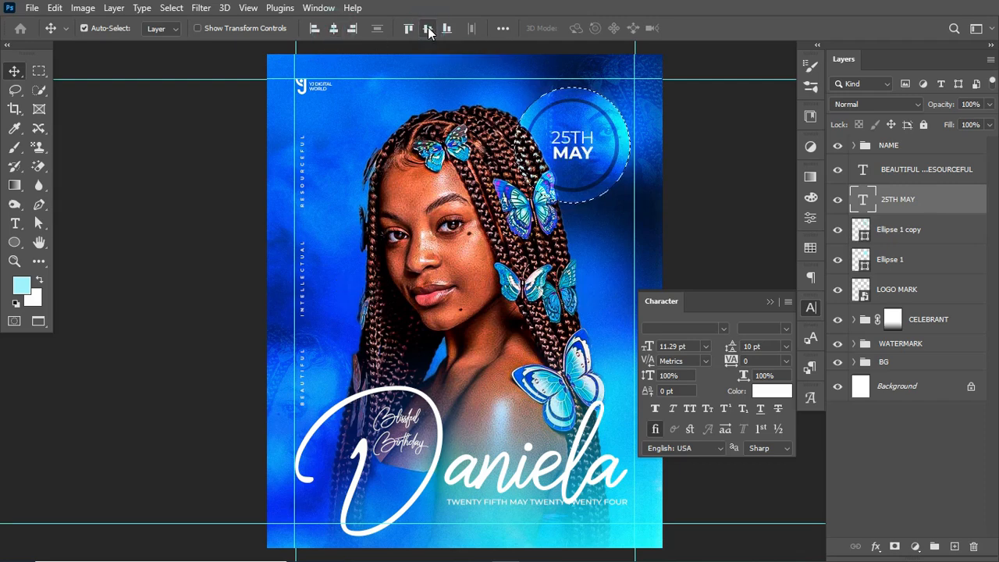
key(ctrl+d)
Enlarge the date text to about 14.51 pt so it fills more of the inner circle.
key(ctrl+t)
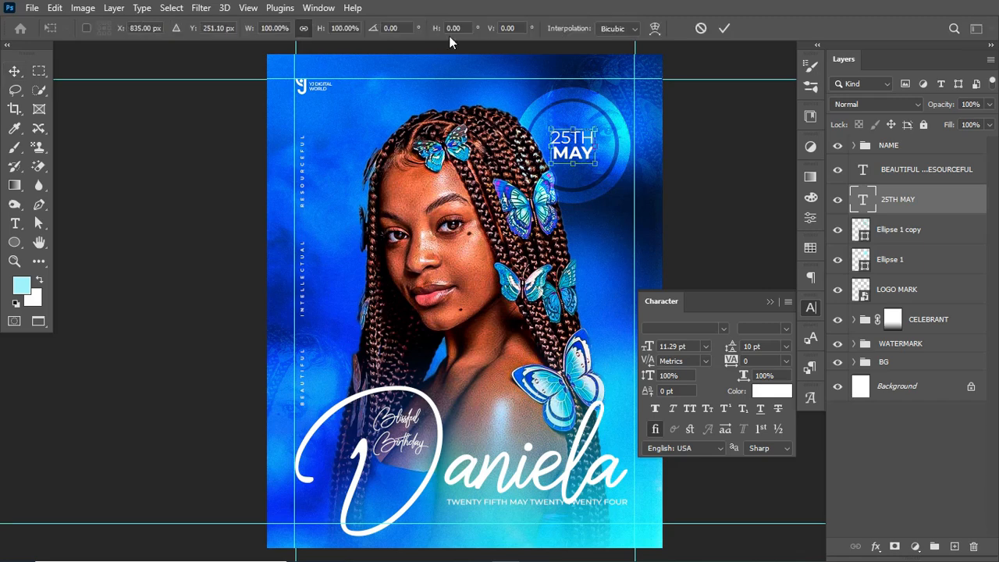
drag(594, 160, 602, 169)
key(Return)
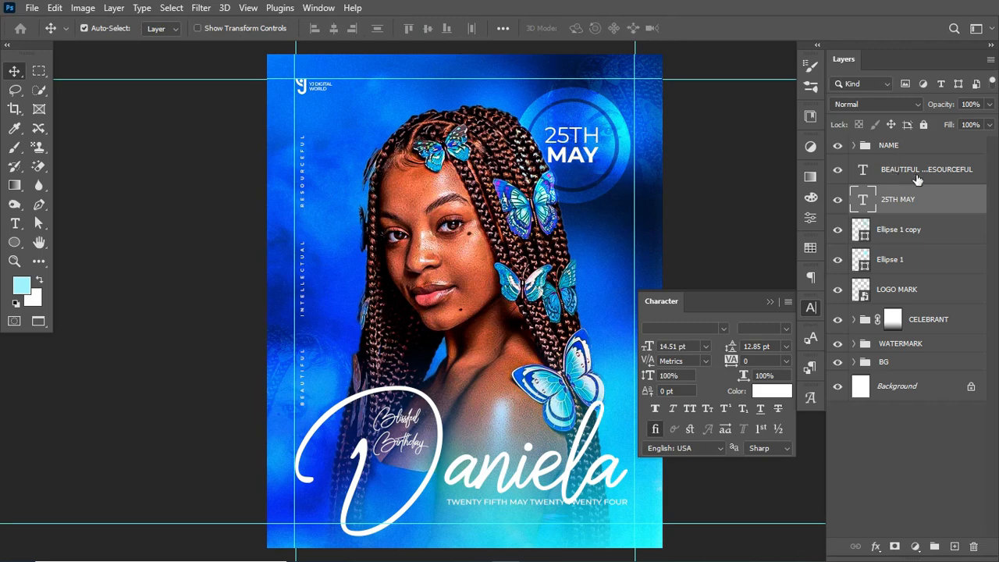
Group the date text with both circles and name the group DATE.
shift+click(897, 259)
key(ctrl+t)
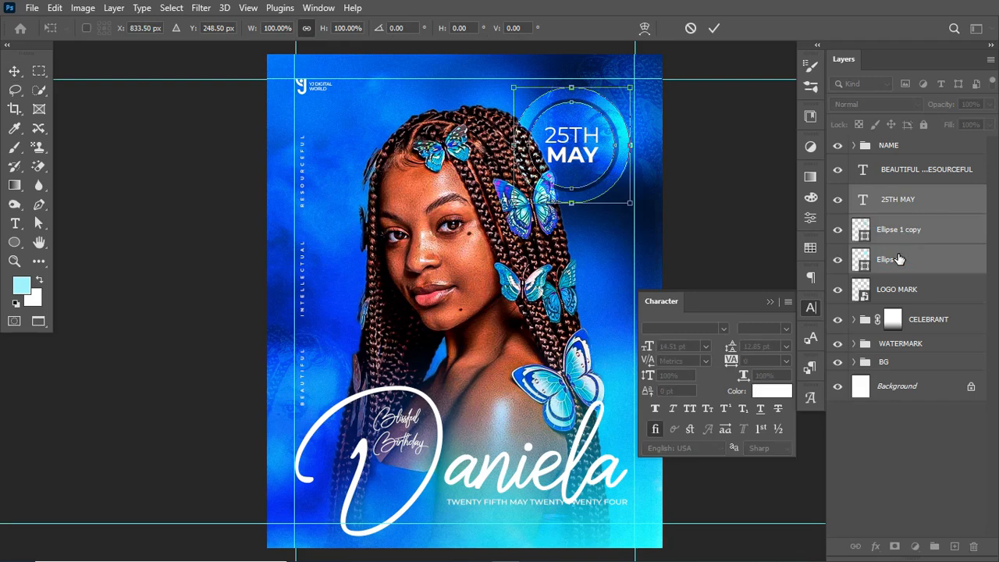
key(Return)
key(ctrl+g)
click(892, 196)
double_click(891, 195)
text(DATE)
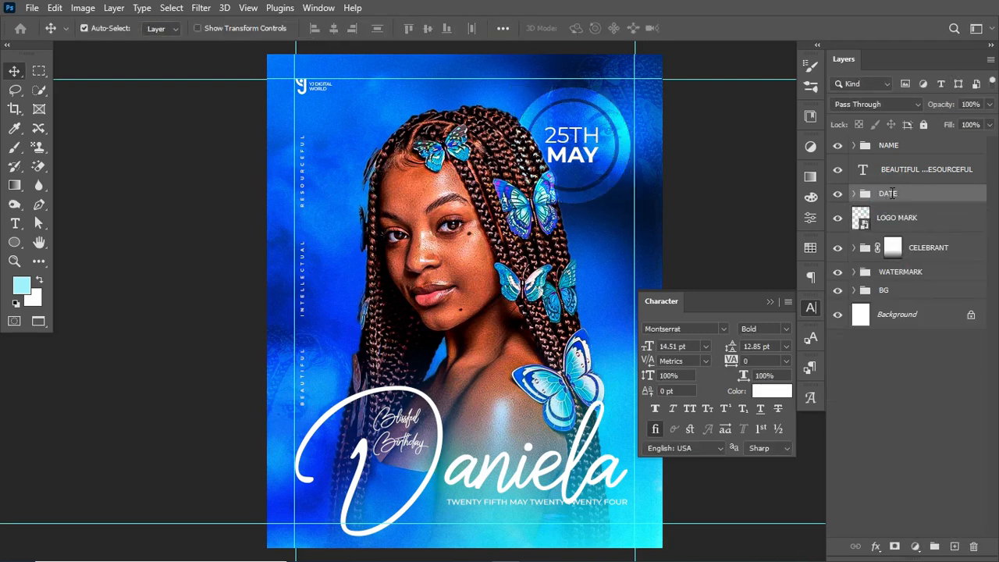
key(Return)
Scale the DATE group down near the right margin guide and set its outer circle's stroke width to 28 px.
key(ctrl+t)
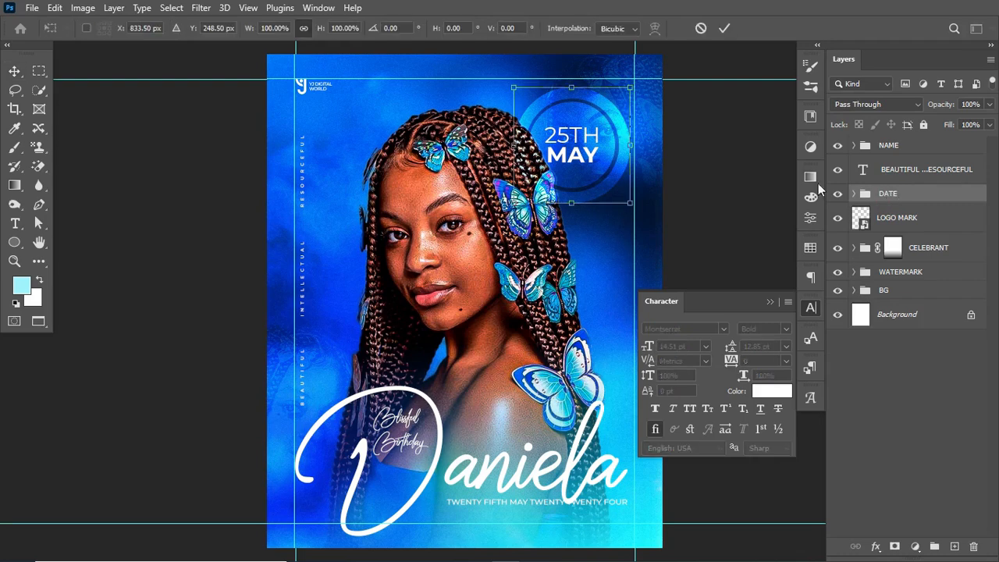
drag(632, 206, 615, 168)
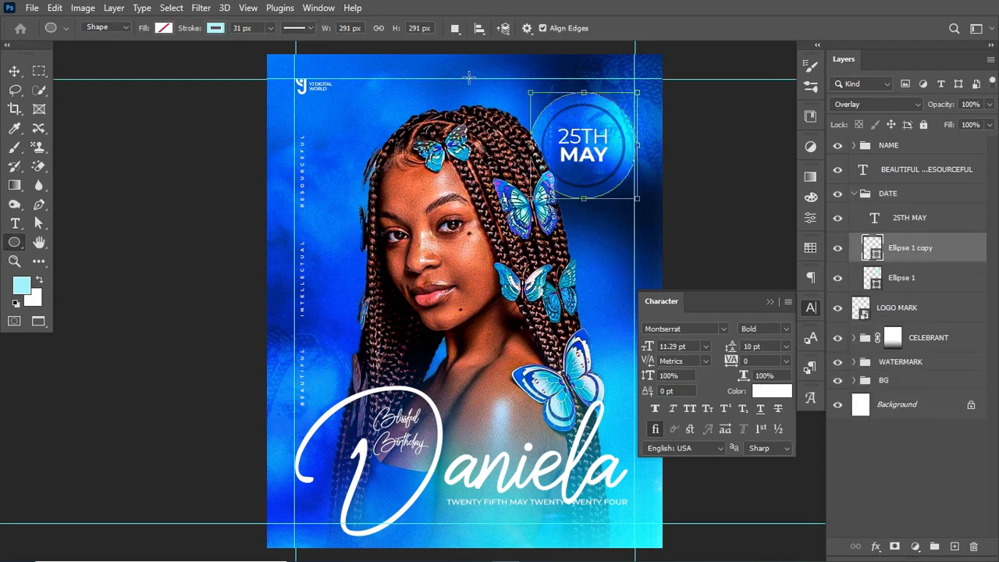
drag(192, 29, 189, 30)
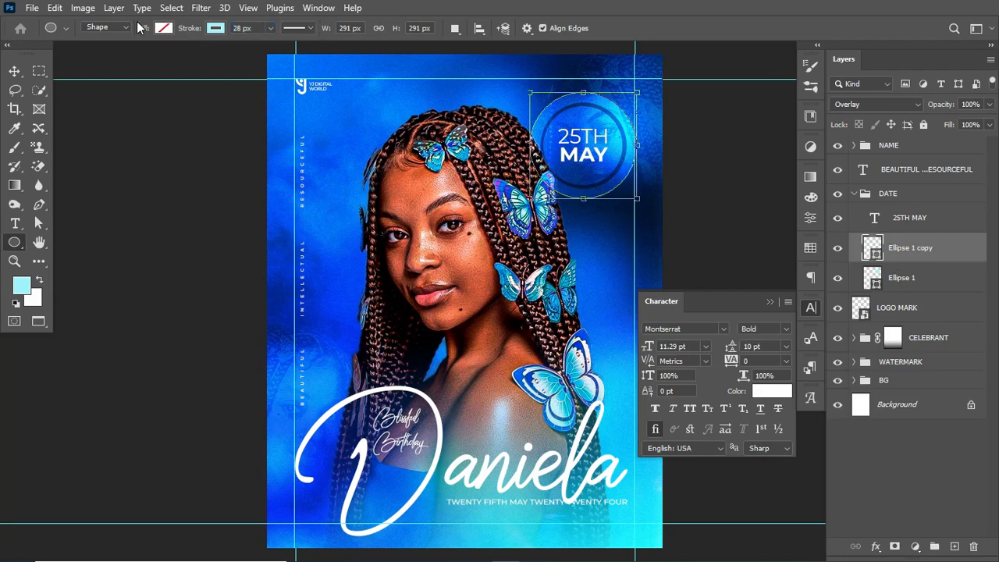
Deselect the badge's circle outline, hide the guides, collapse the DATE group and check the logo mark by toggling its visibility.
click(14, 71)
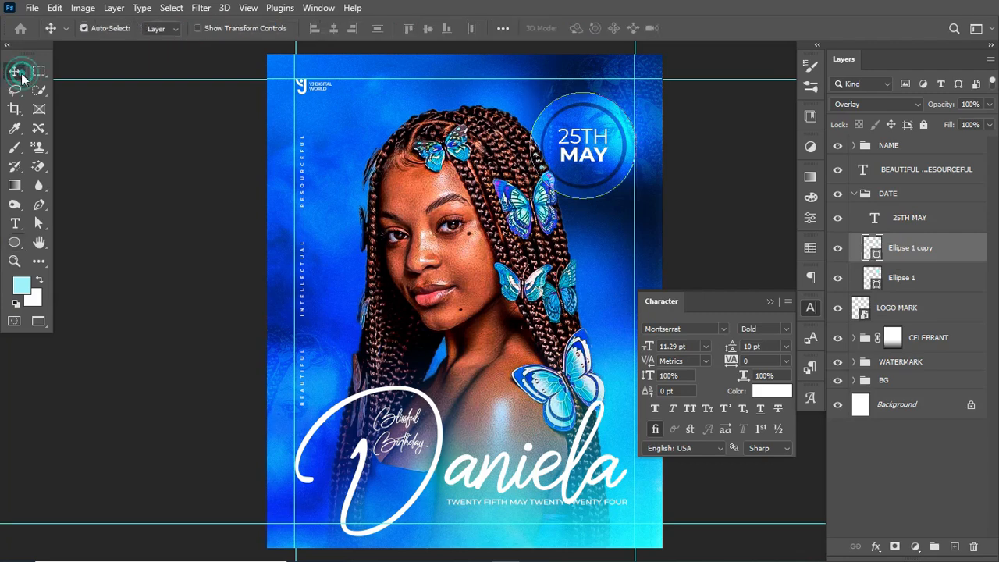
click(770, 301)
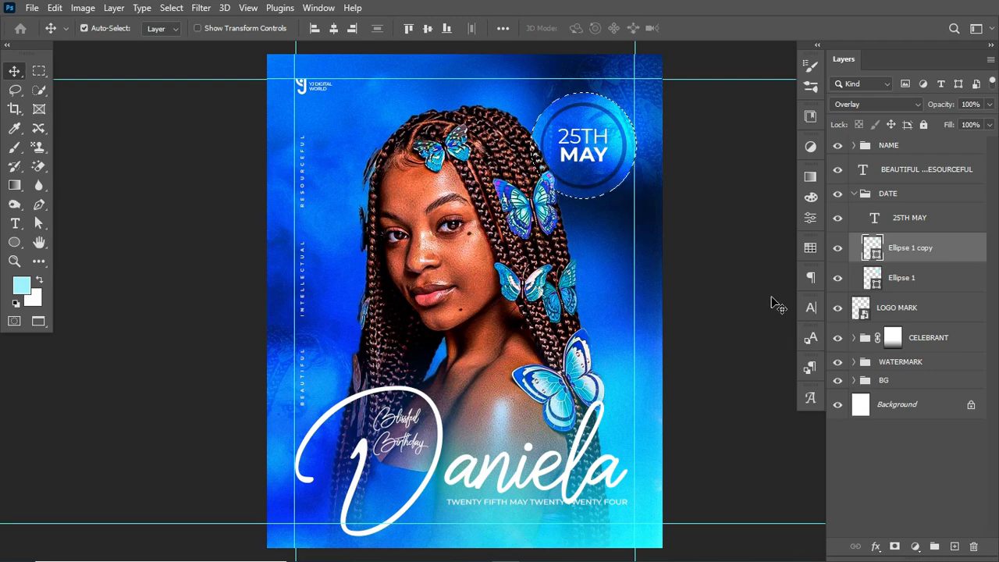
key(ctrl+semicolon)
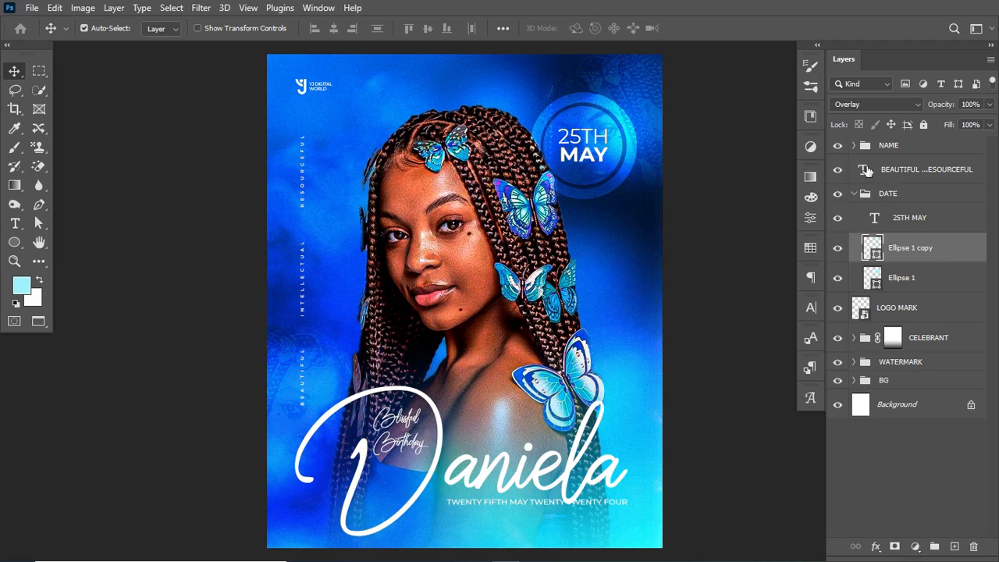
click(854, 194)
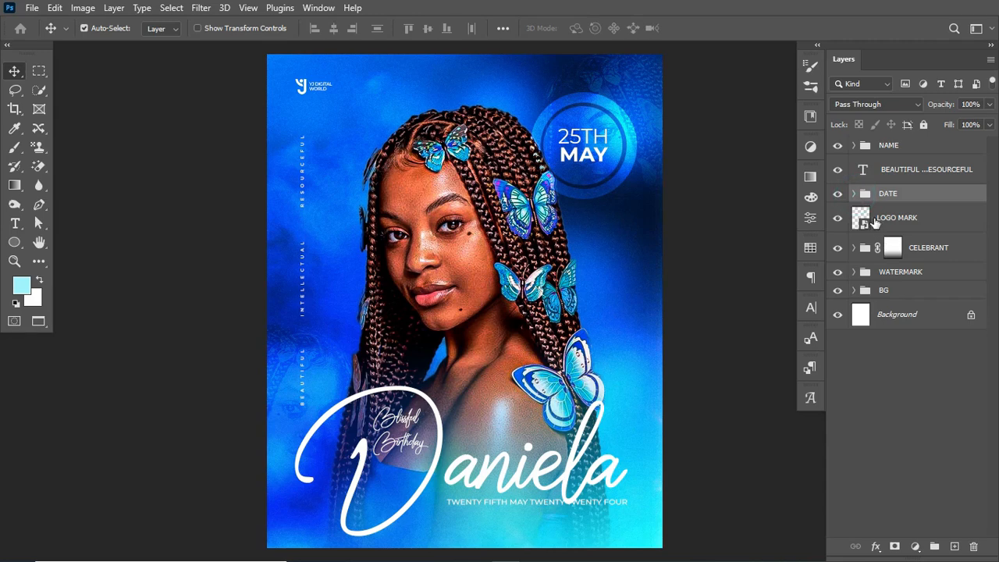
click(838, 222)
click(839, 222)
Add a Color Lookup adjustment layer above the NAME group with the 3Strip.look 3D LUT, and compare the flyer with and without it.
click(913, 150)
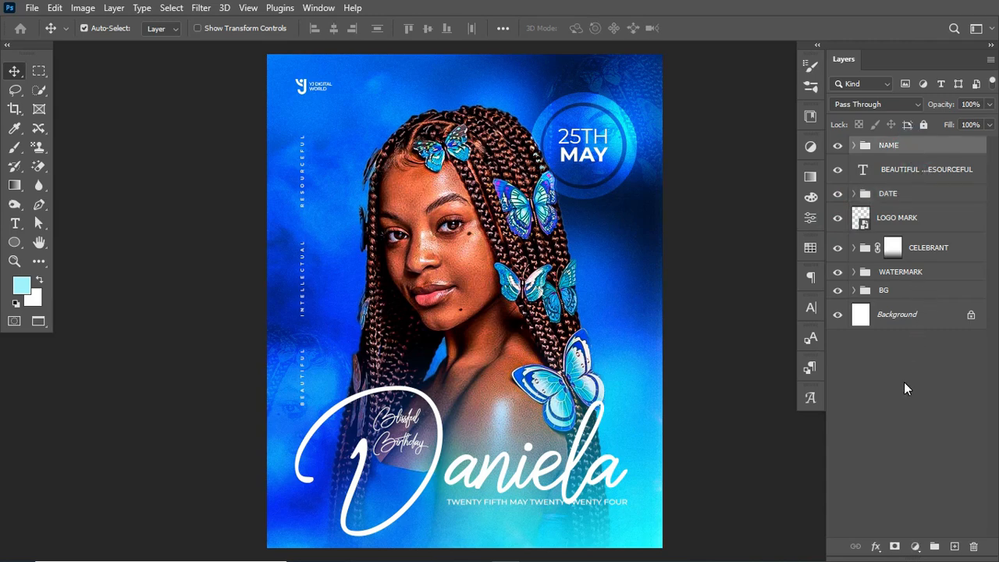
click(915, 546)
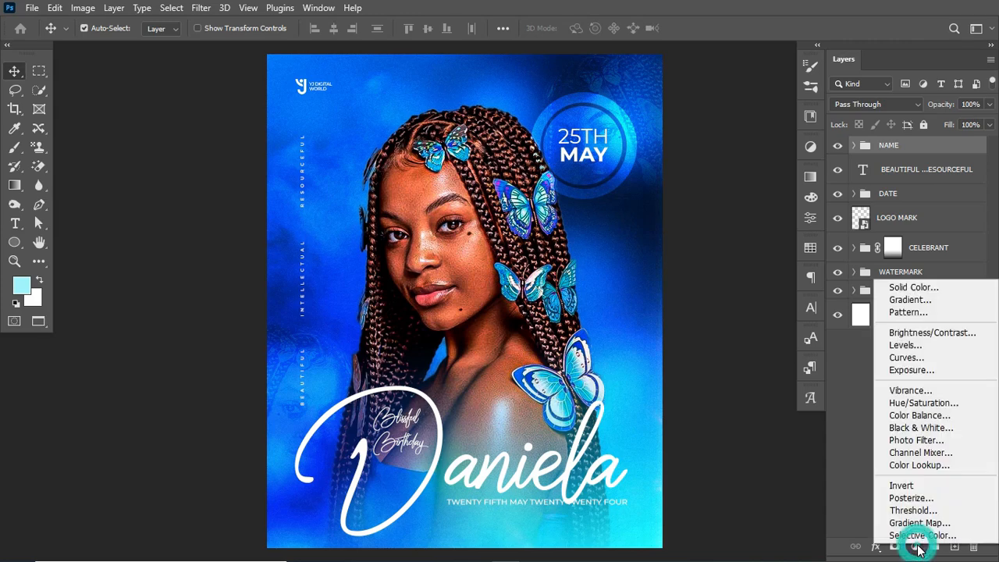
click(916, 464)
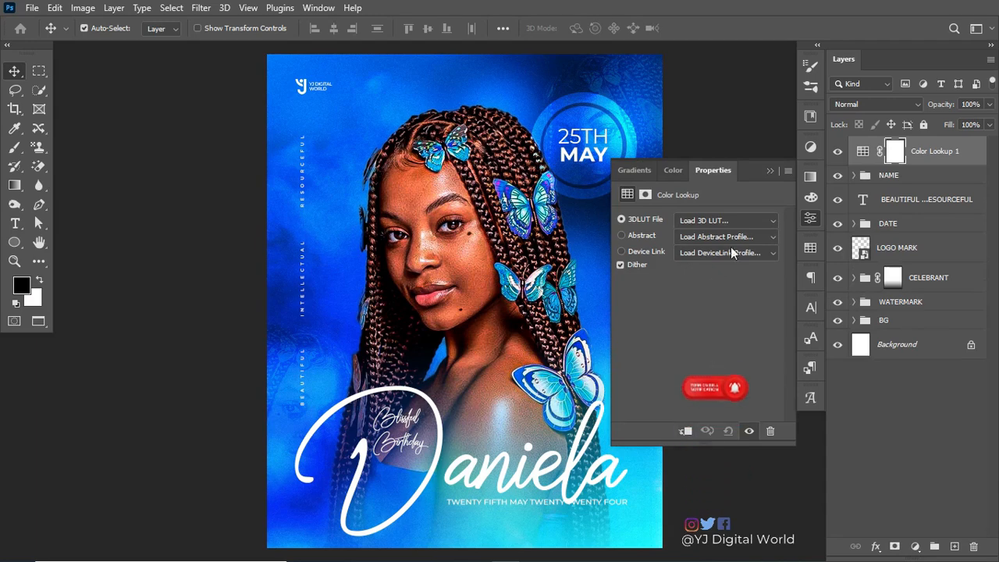
click(767, 221)
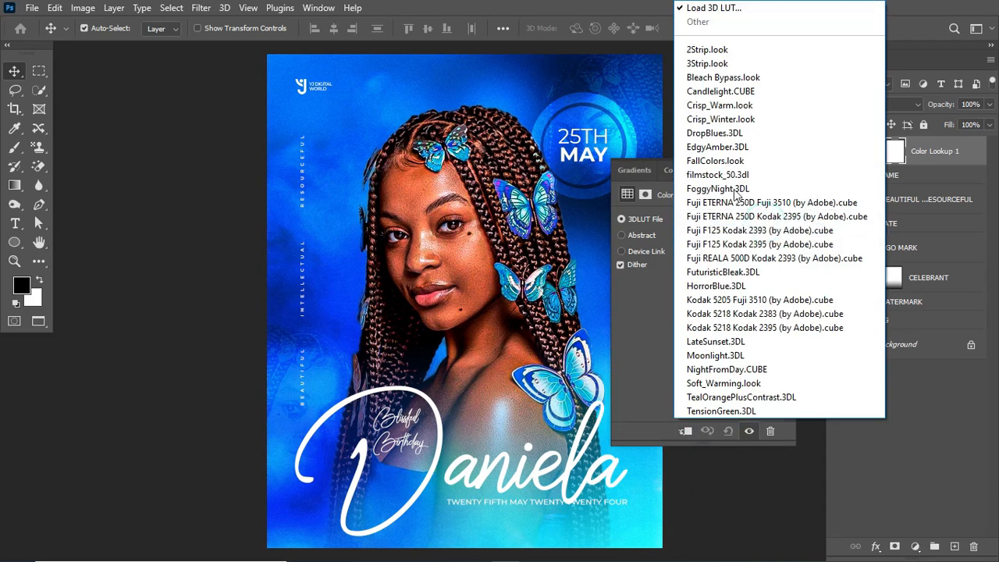
click(734, 52)
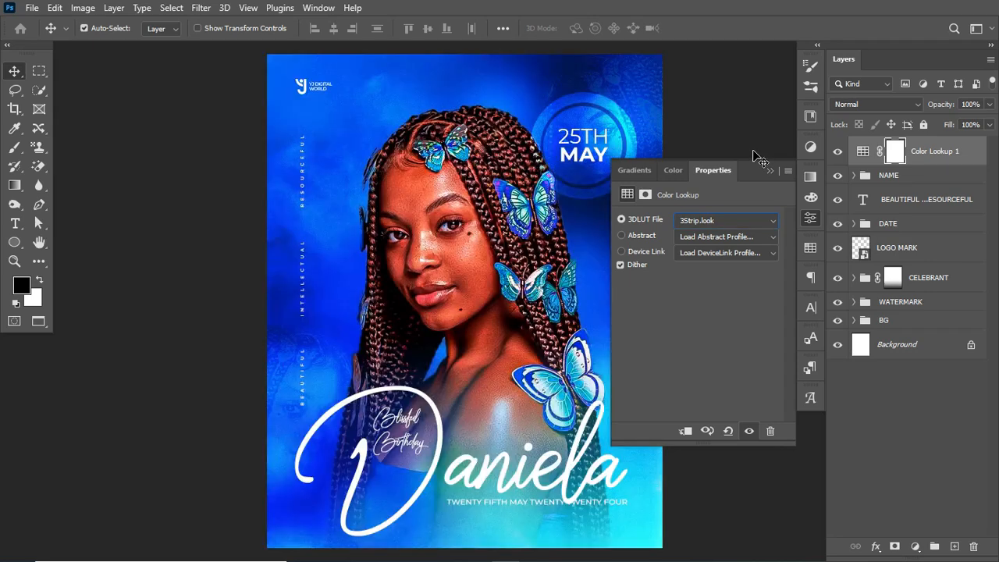
key(Down)
key(Up)
key(Up)
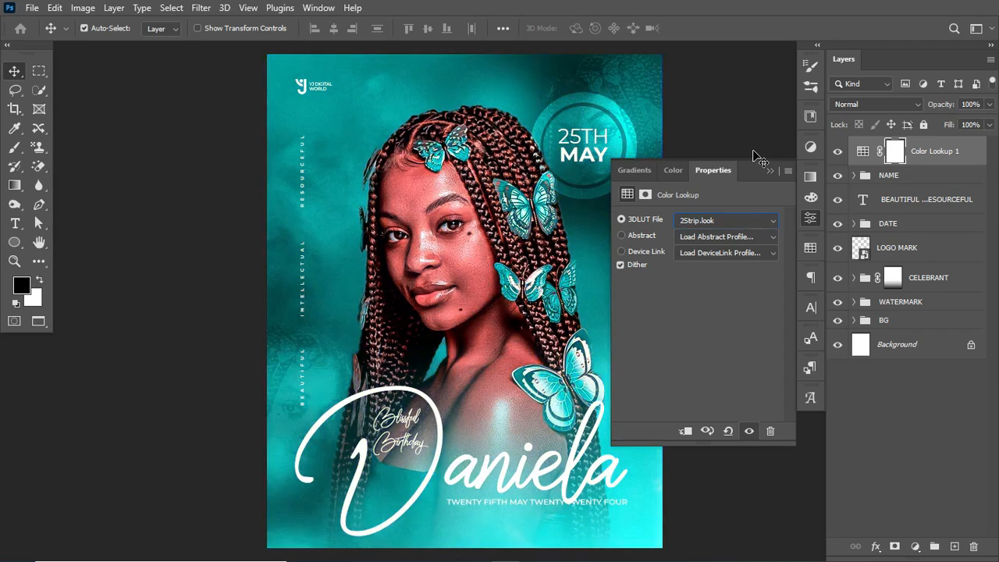
key(Down)
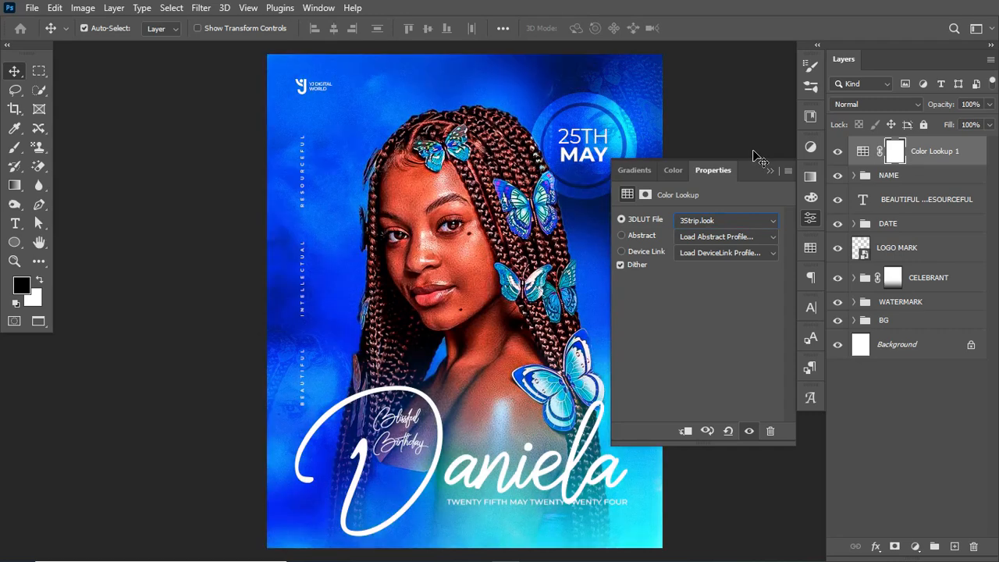
click(768, 170)
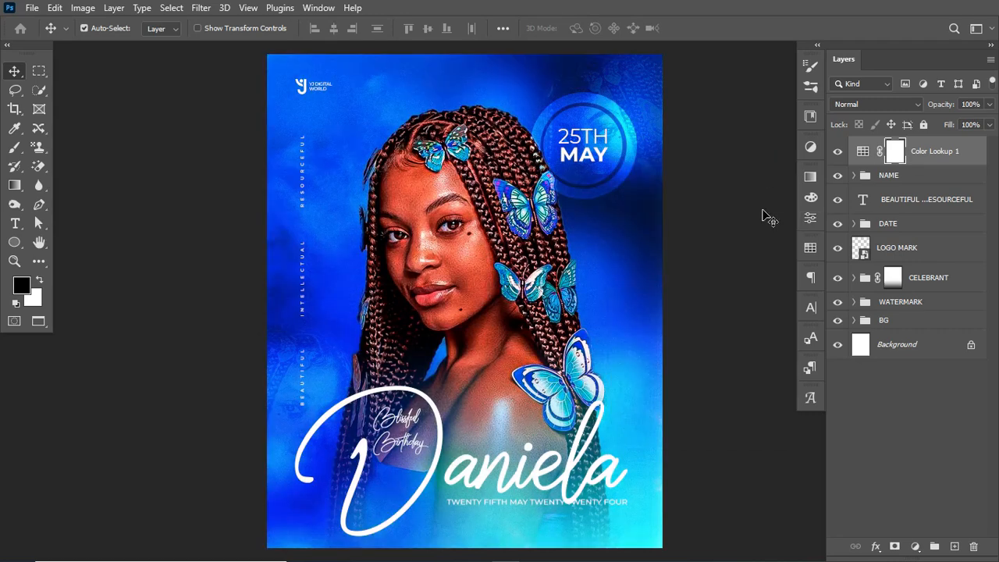
click(837, 150)
click(837, 150)
Scale the Blissful Birthday text down to about 87%, then enlarge it by about 109%, and collapse the NAME group.
drag(428, 460, 424, 457)
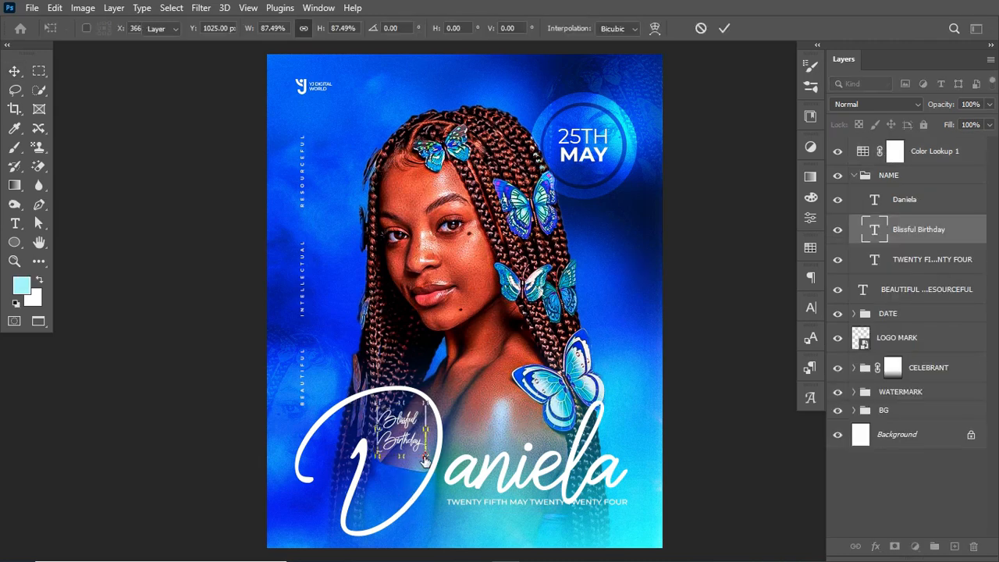
key(Return)
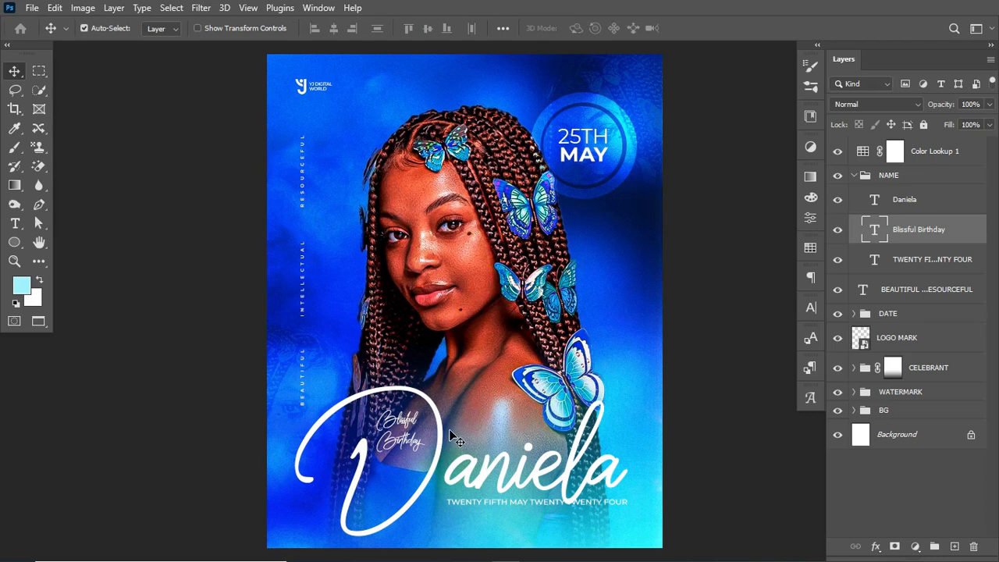
key(ctrl+t)
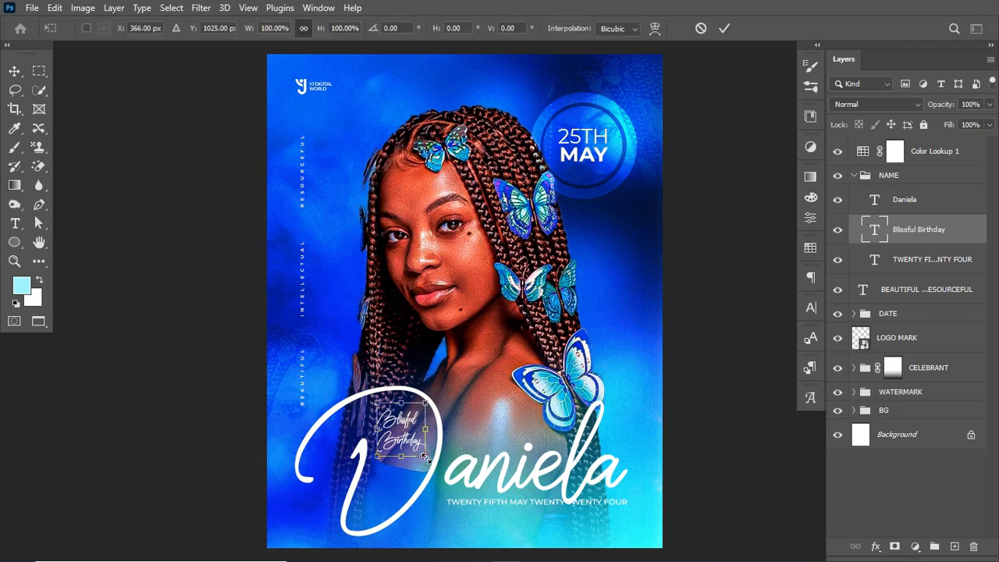
drag(428, 458, 430, 464)
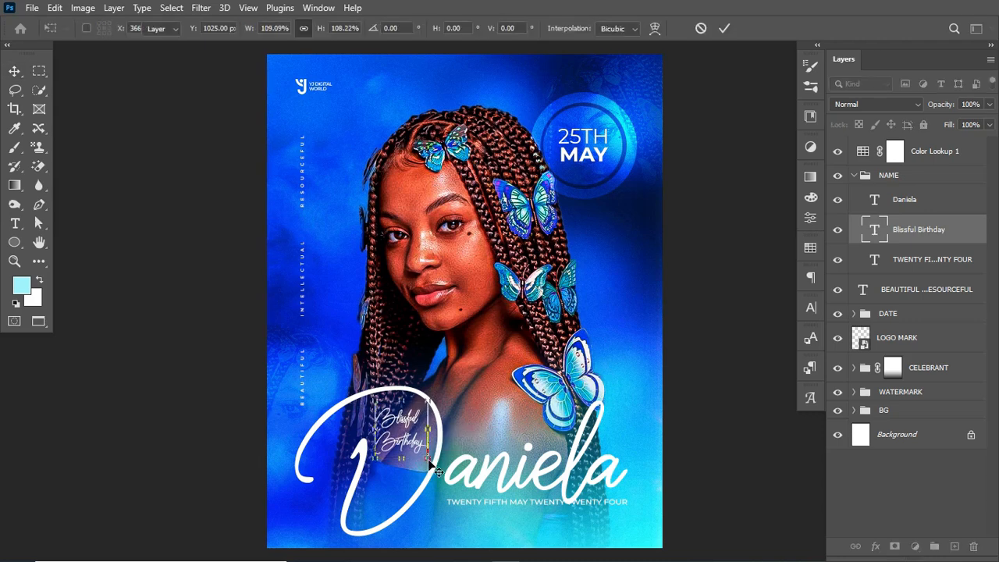
key(Return)
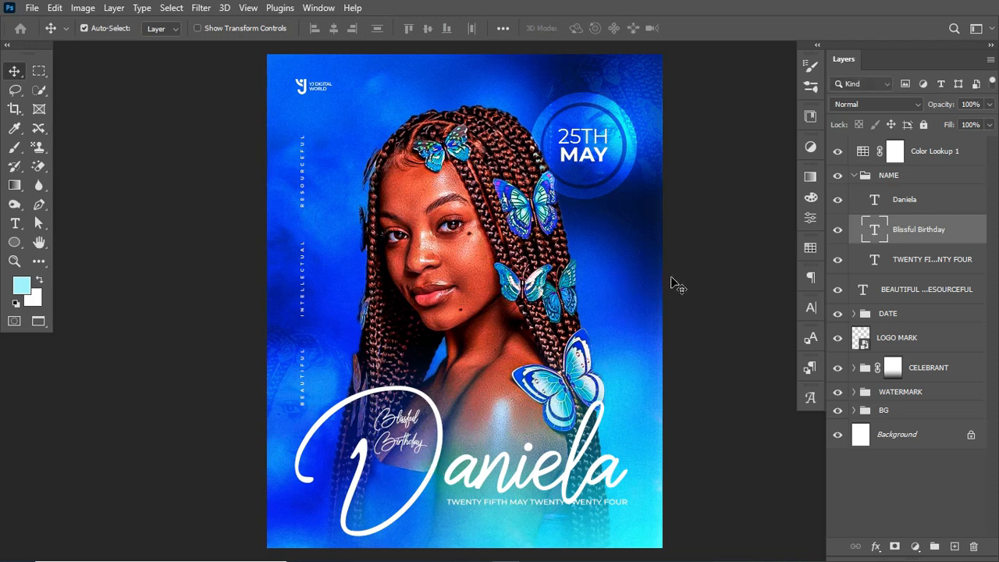
click(854, 175)
click(838, 176)
click(838, 176)
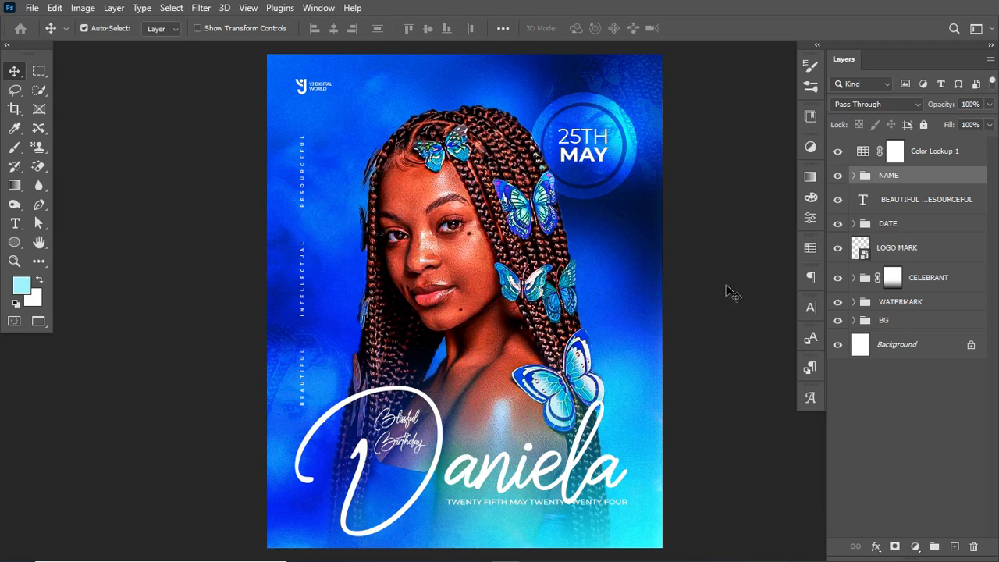
Nudge the TWENTY FIFTH MAY TWENTY TWENTY FOUR text down about 30 px so it clears the large name lettering.
click(607, 509)
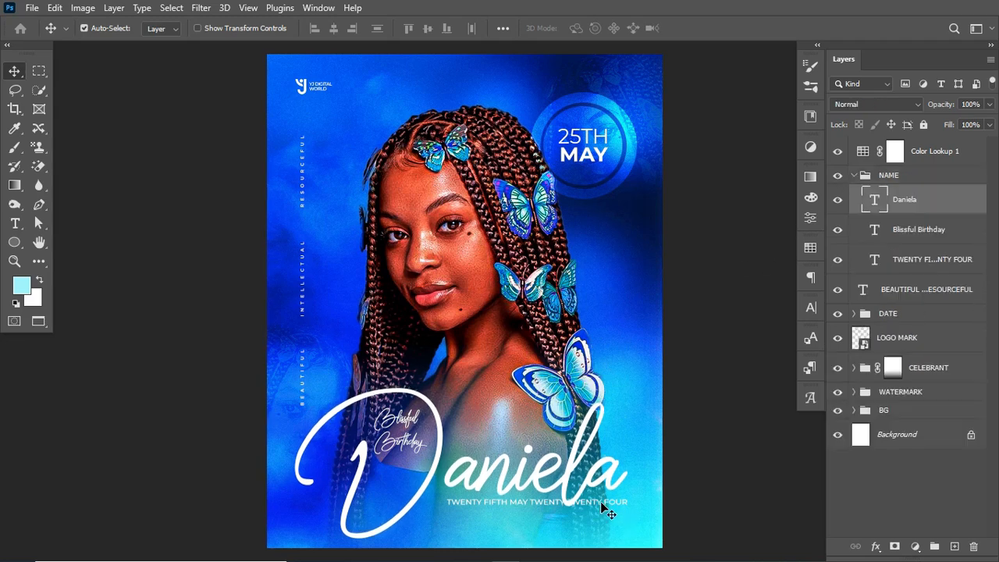
click(932, 261)
key(shift+Down)
key(shift+Down)
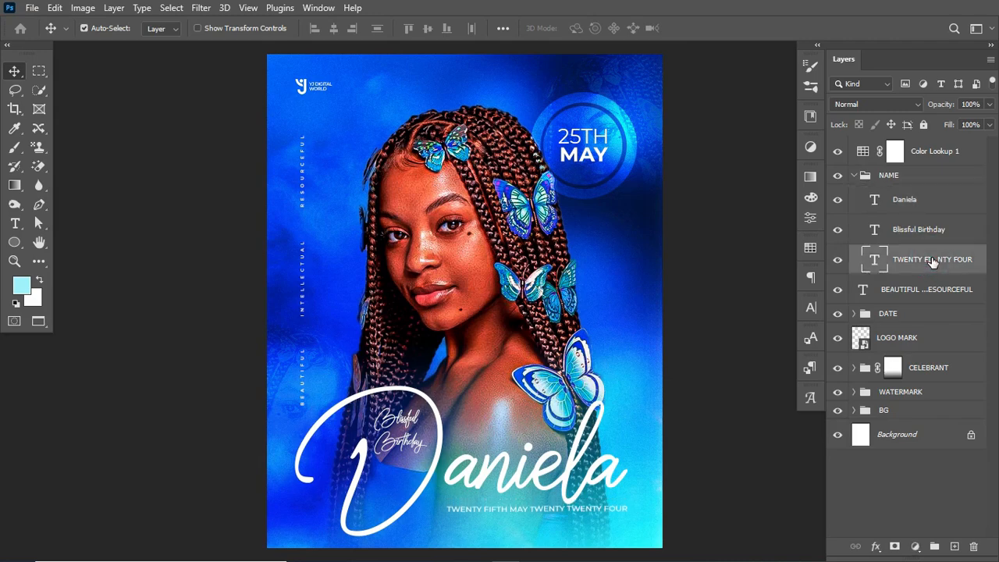
key(shift+Down)
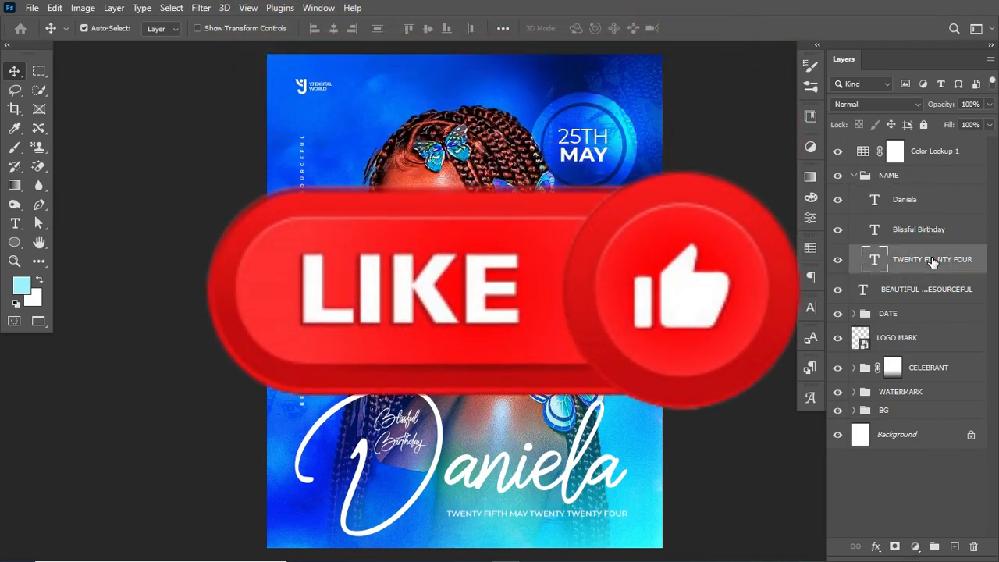